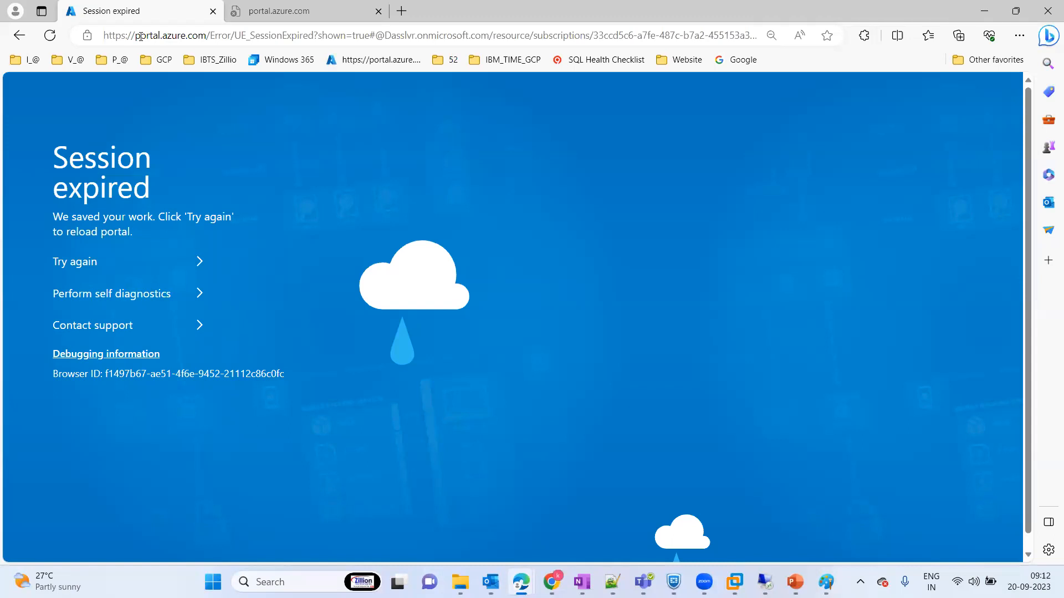
Step: Open portal.azure.com in place of the expired session and continue to the portal home page
text(portal.azure.com)
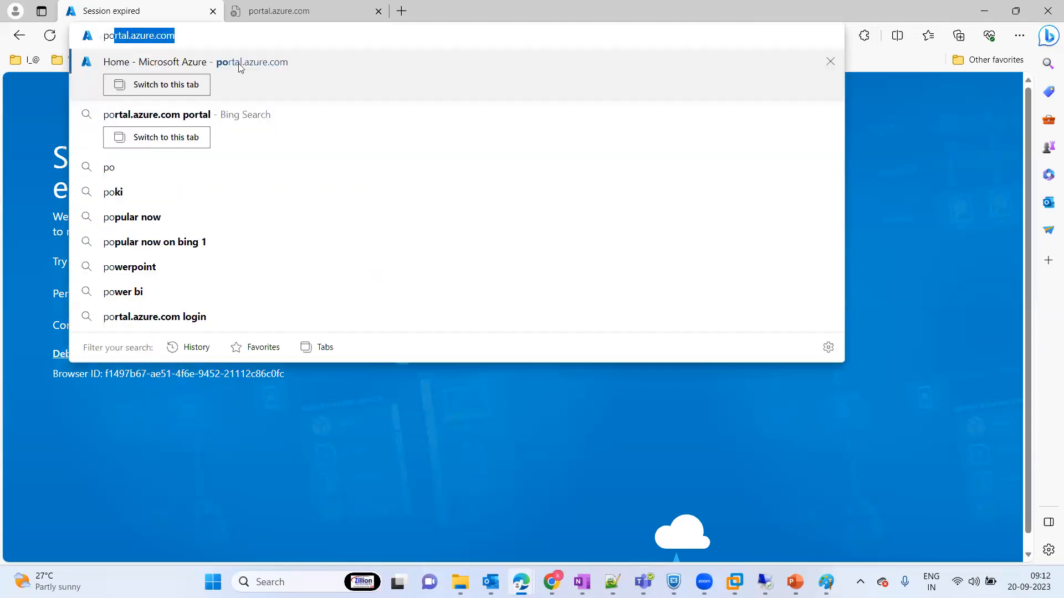
click(239, 63)
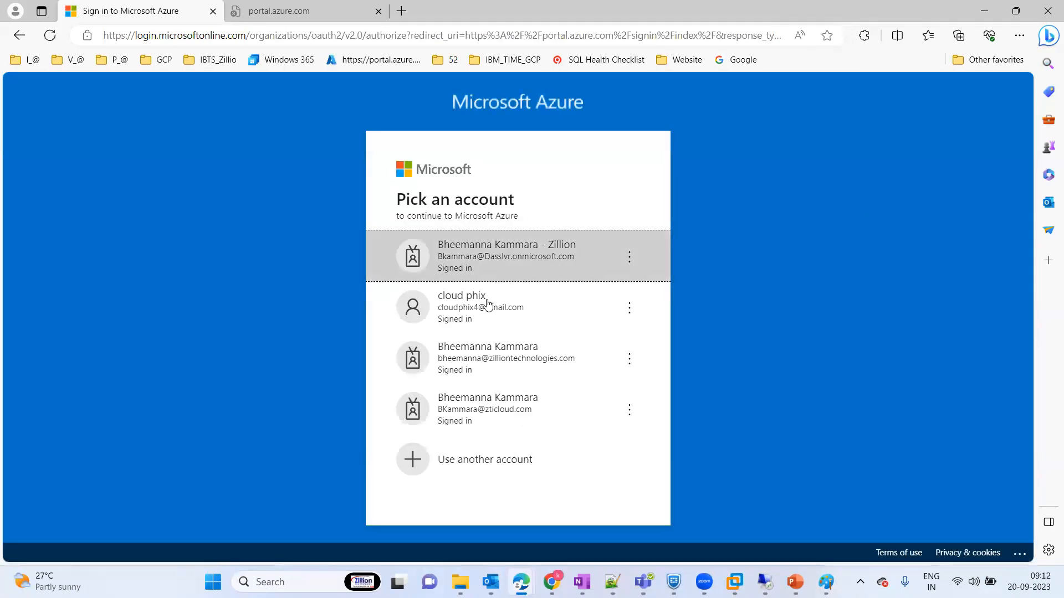
click(488, 303)
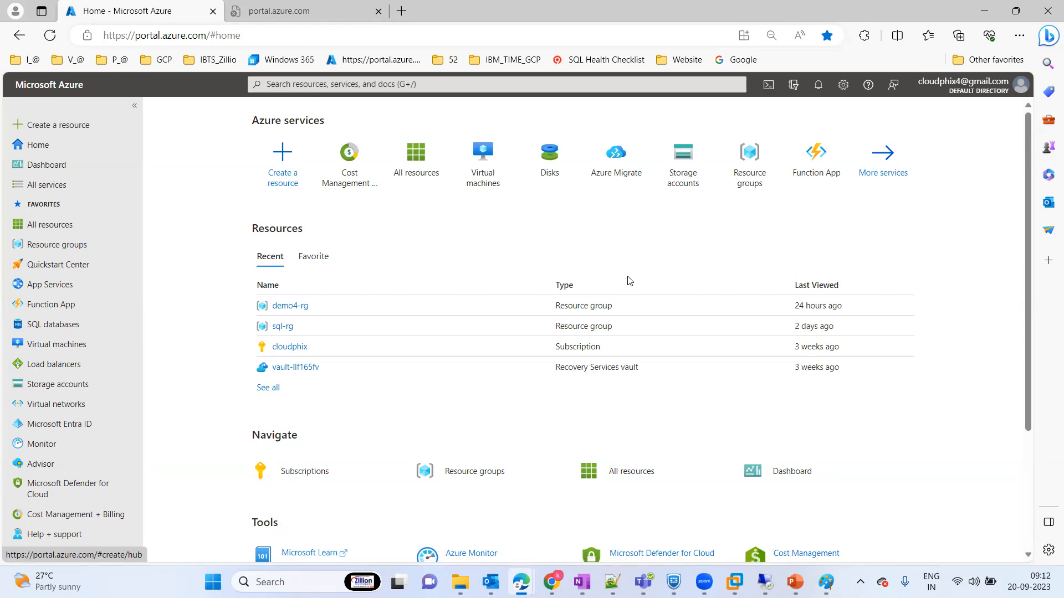
Step: Inspect the resources in the demo4-rg resource group and return to the home page
click(302, 315)
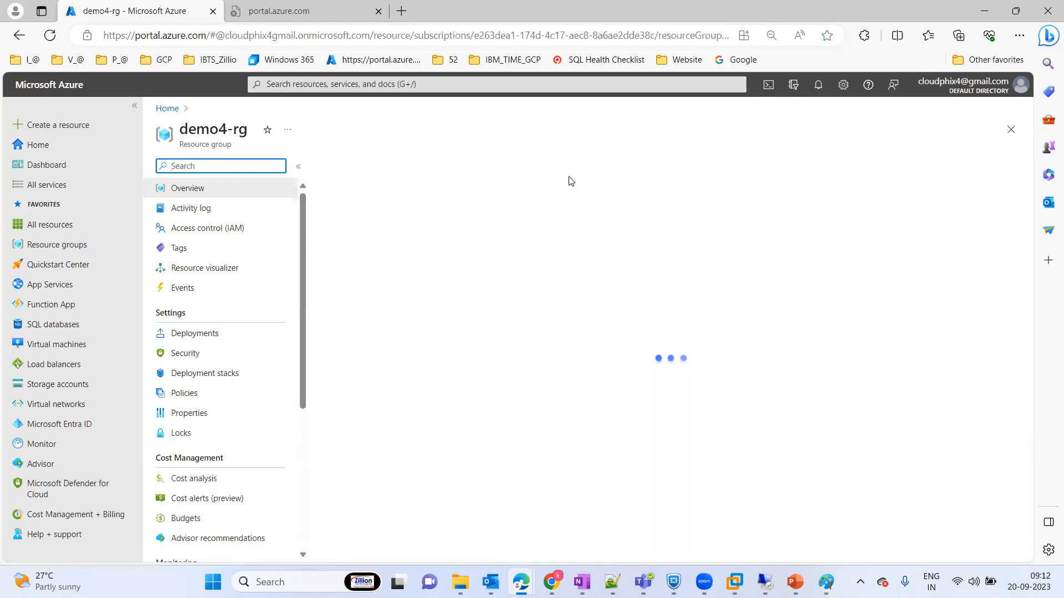
click(1010, 130)
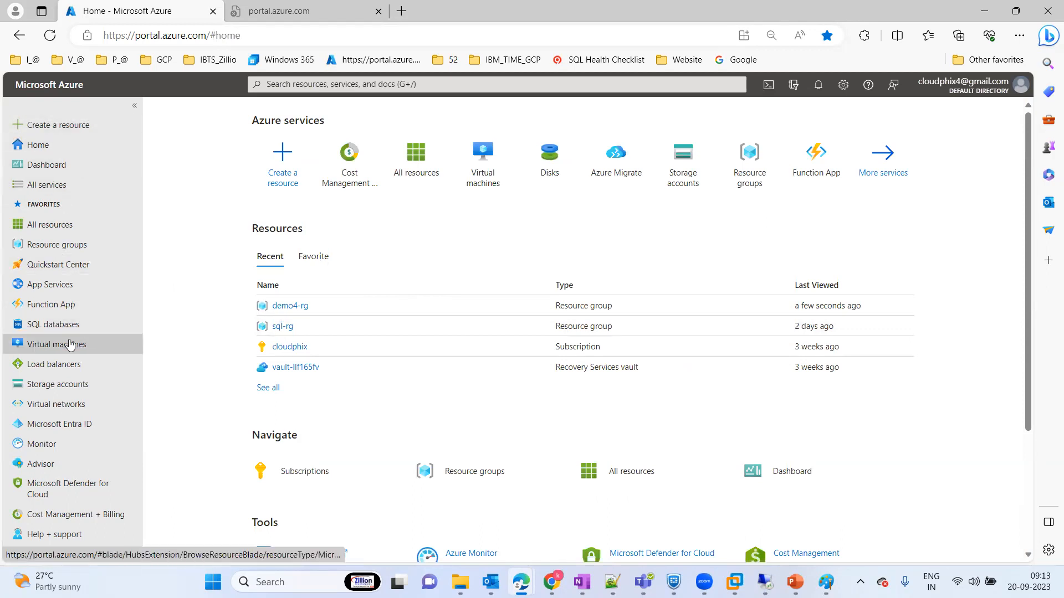
Step: Find SQL virtual machines among the database services and start creating a new SQL virtual machine
click(50, 188)
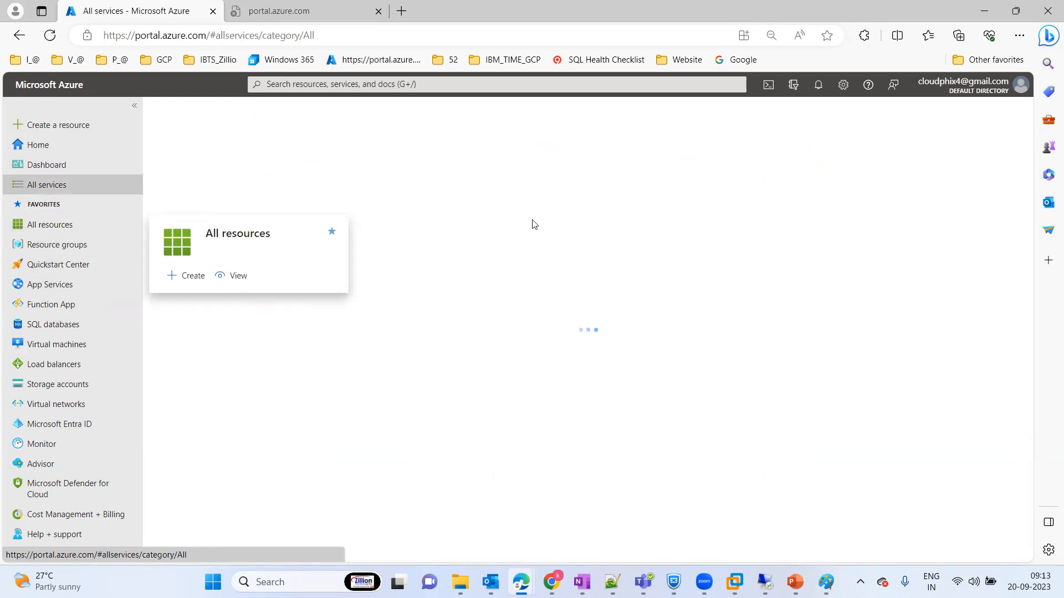
click(187, 333)
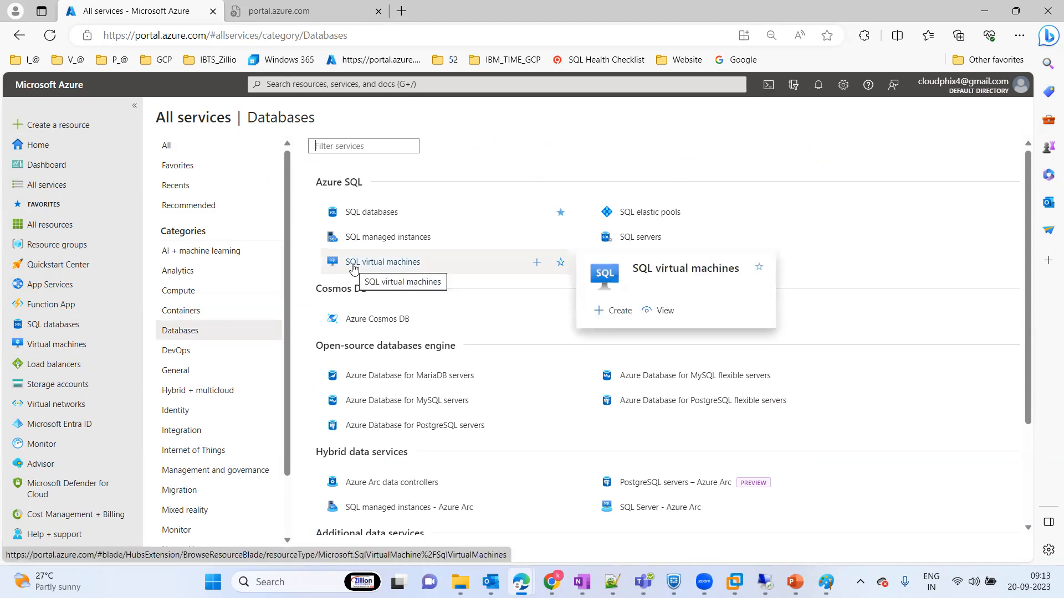
click(355, 265)
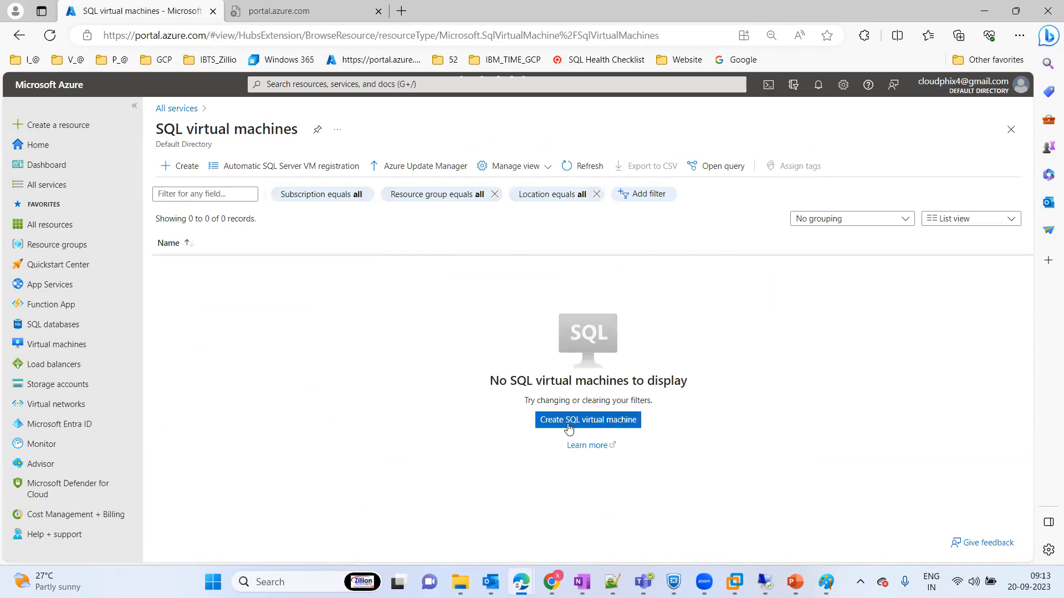
click(567, 420)
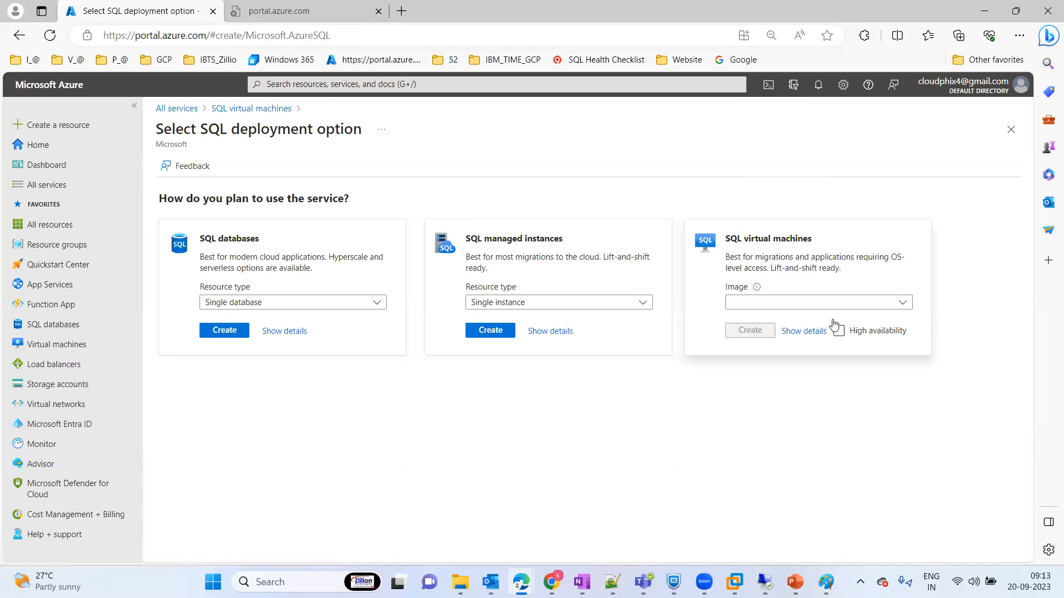
Step: Choose the image "Free SQL Server License: SQL Server 2019 Developer on Windows Server 2022" for the SQL virtual machine and begin its creation
click(875, 308)
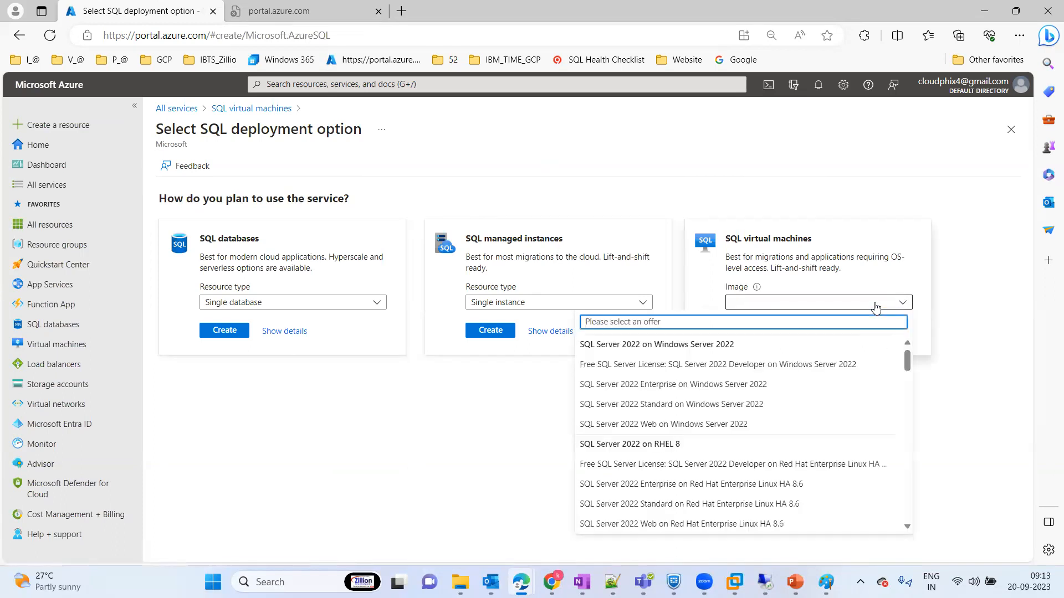
click(907, 361)
drag(907, 367, 906, 371)
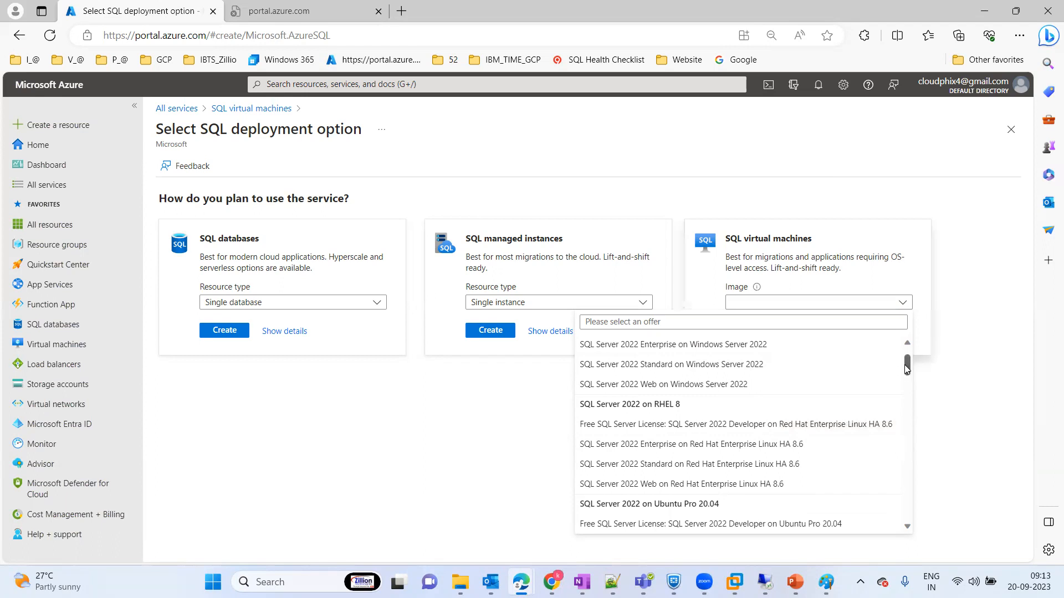
drag(907, 370, 907, 389)
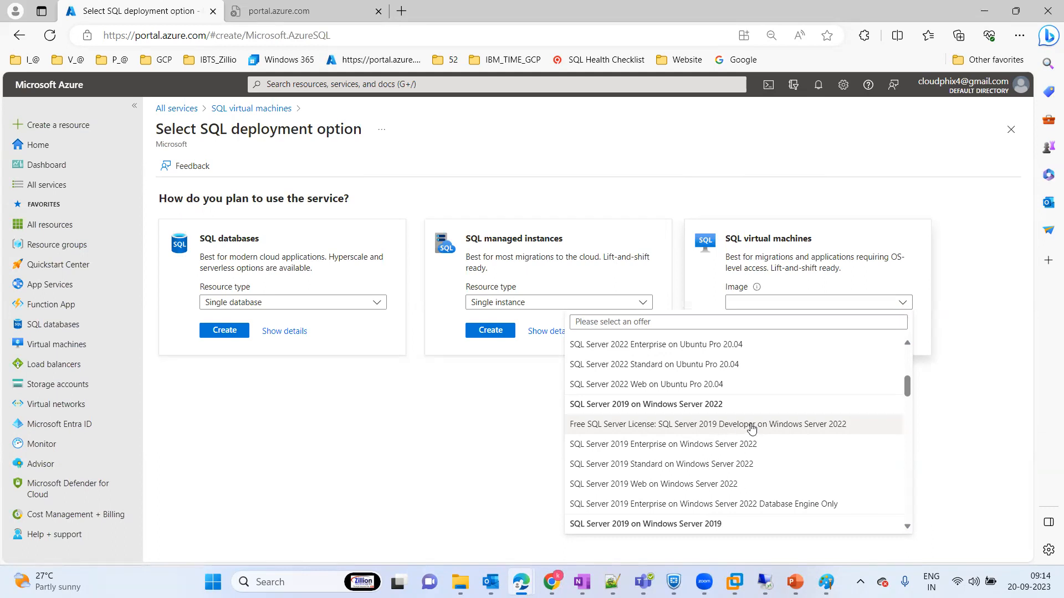
click(814, 426)
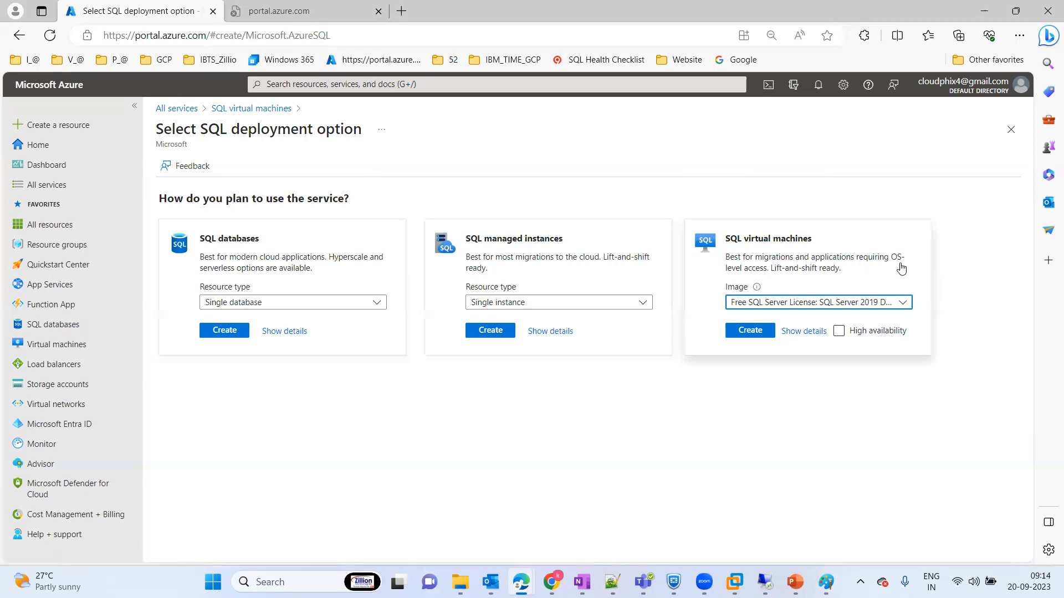
click(846, 306)
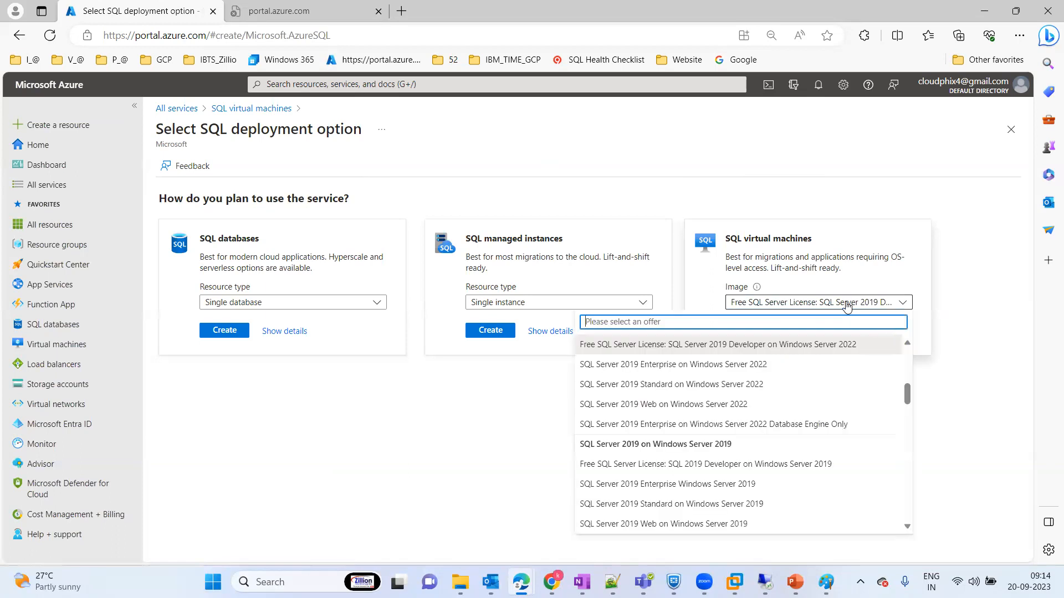
click(729, 344)
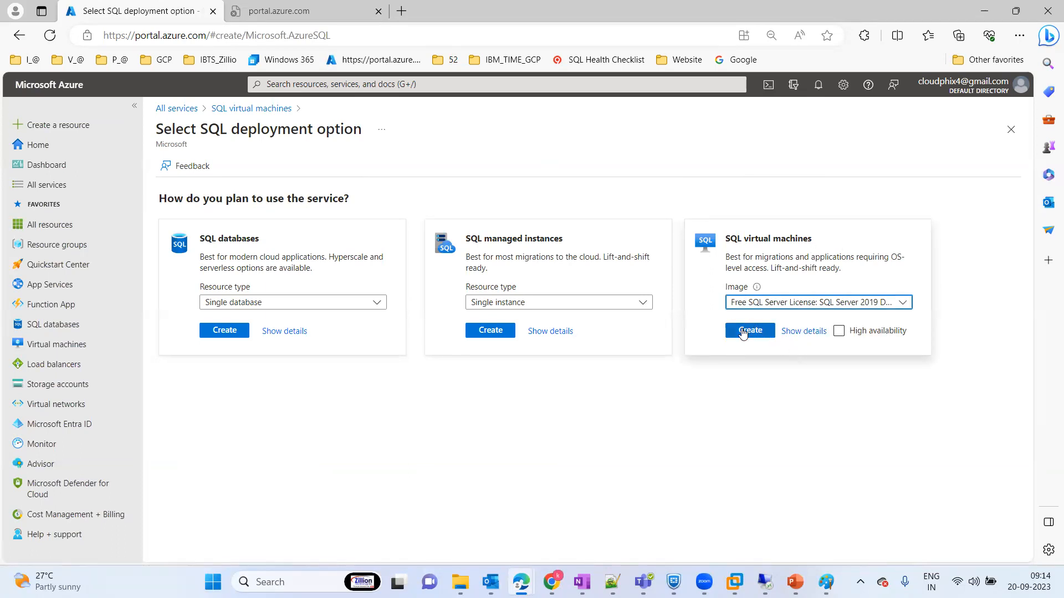
click(743, 333)
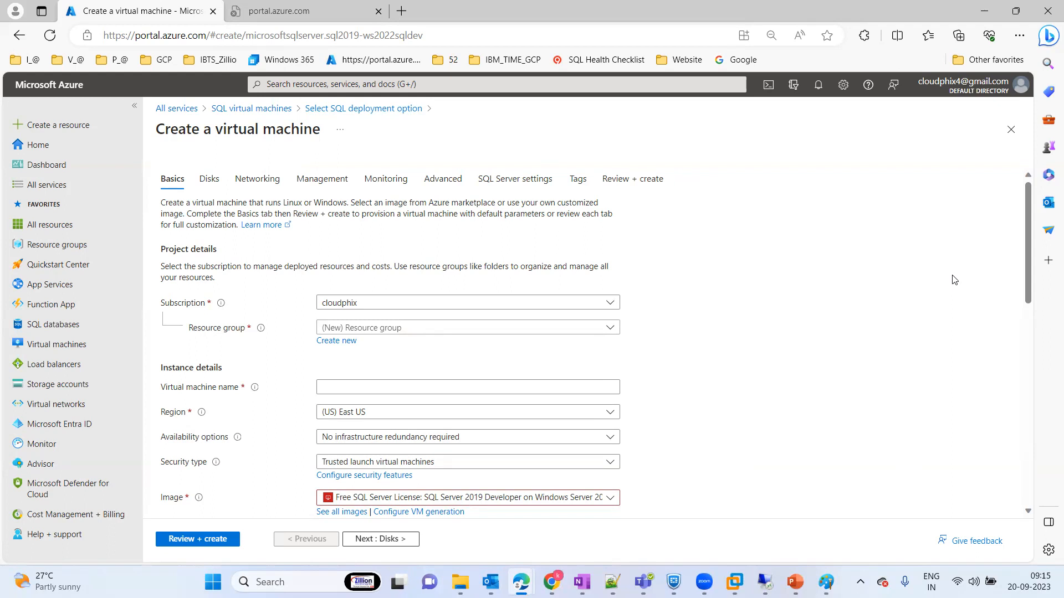
Step: Assign the virtual machine to the sql-rg resource group and name it sqlinazurevm
click(371, 330)
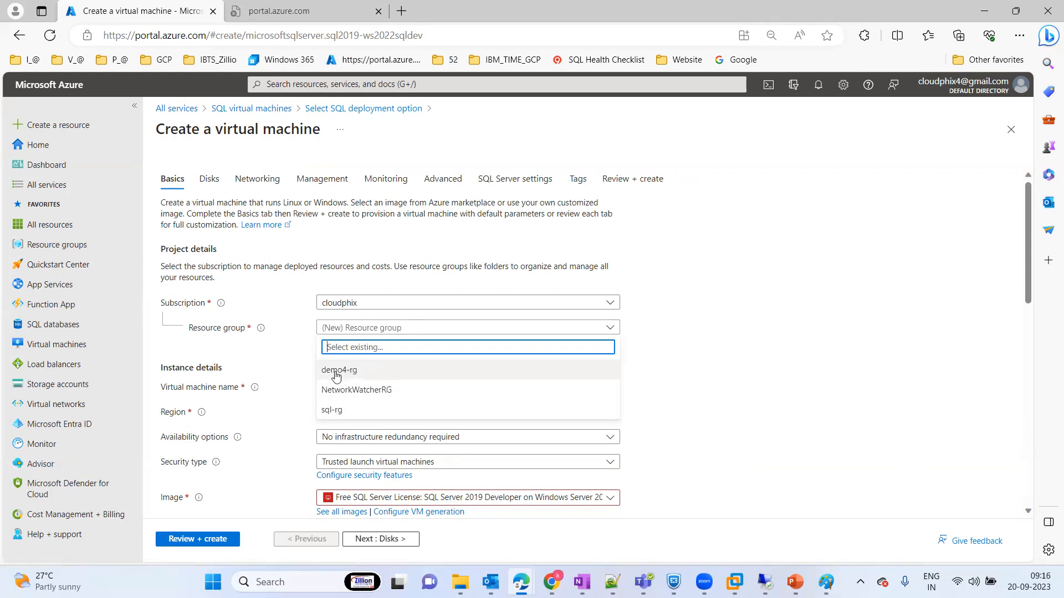
click(334, 410)
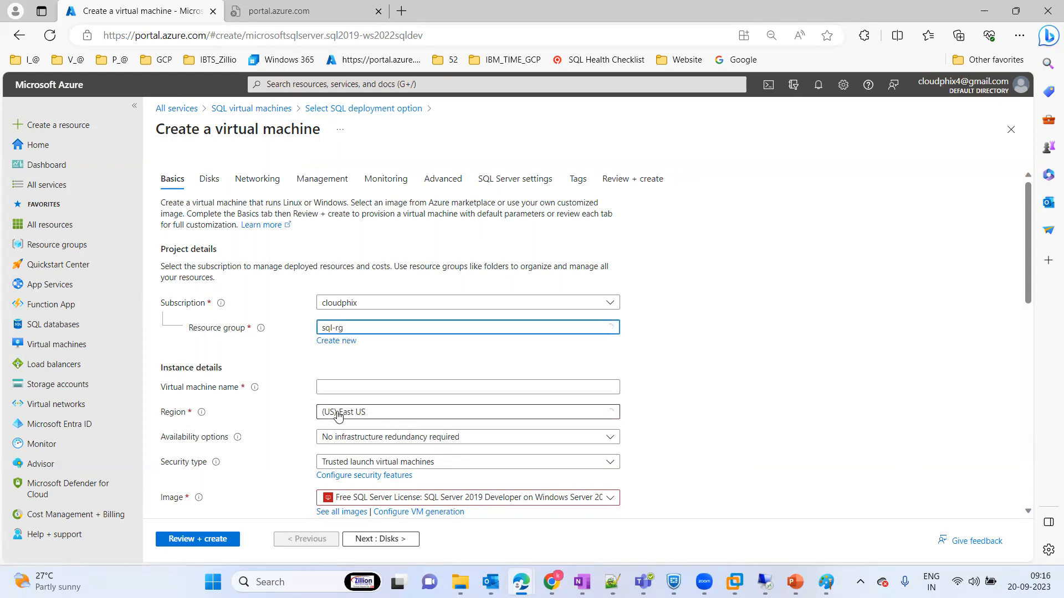
drag(1026, 239, 1034, 285)
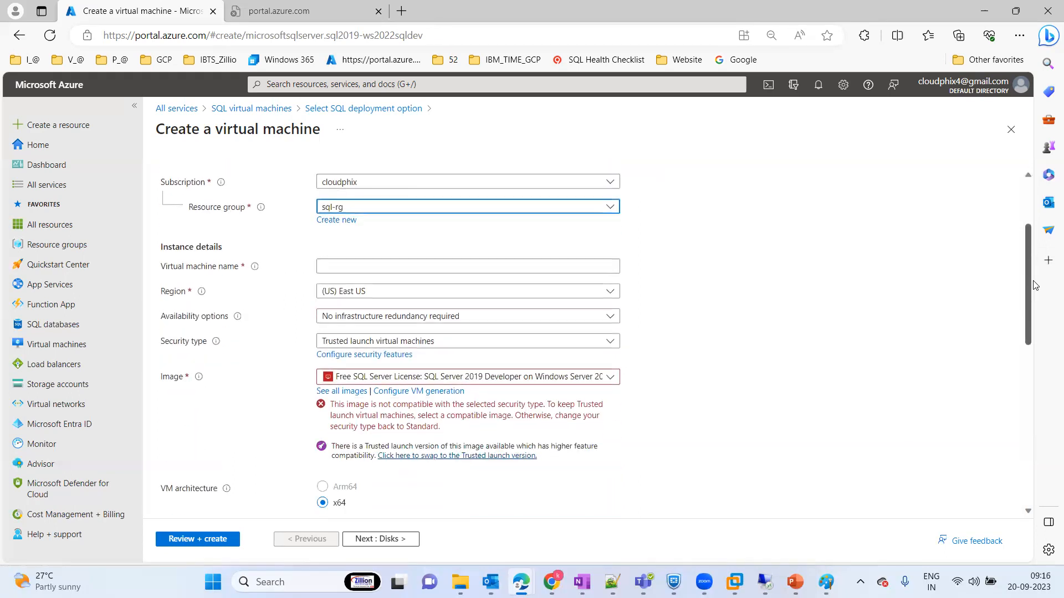
click(414, 269)
text(sqlvm)
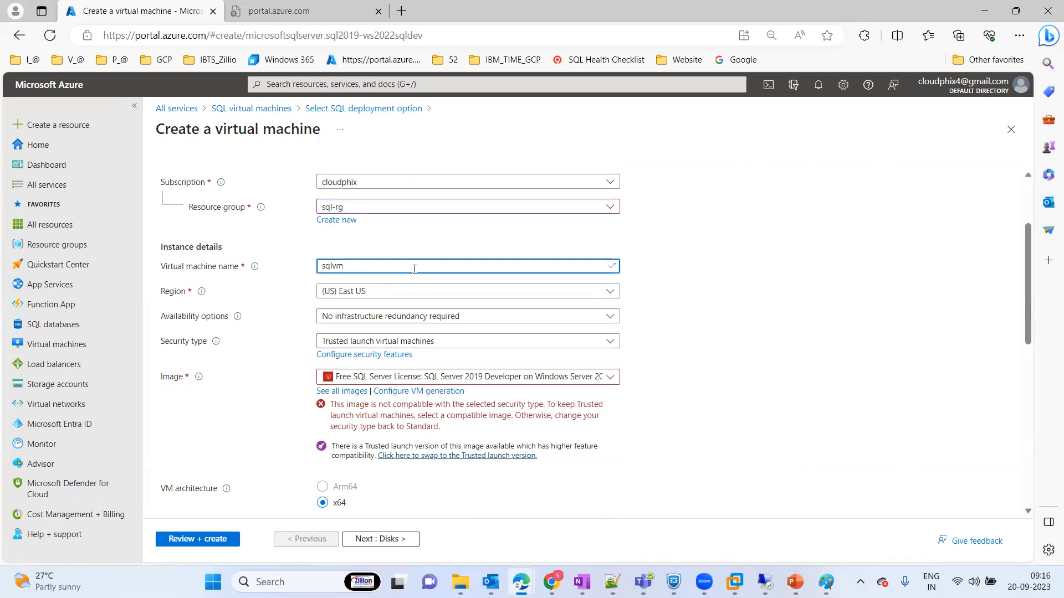
key(BackSpace)
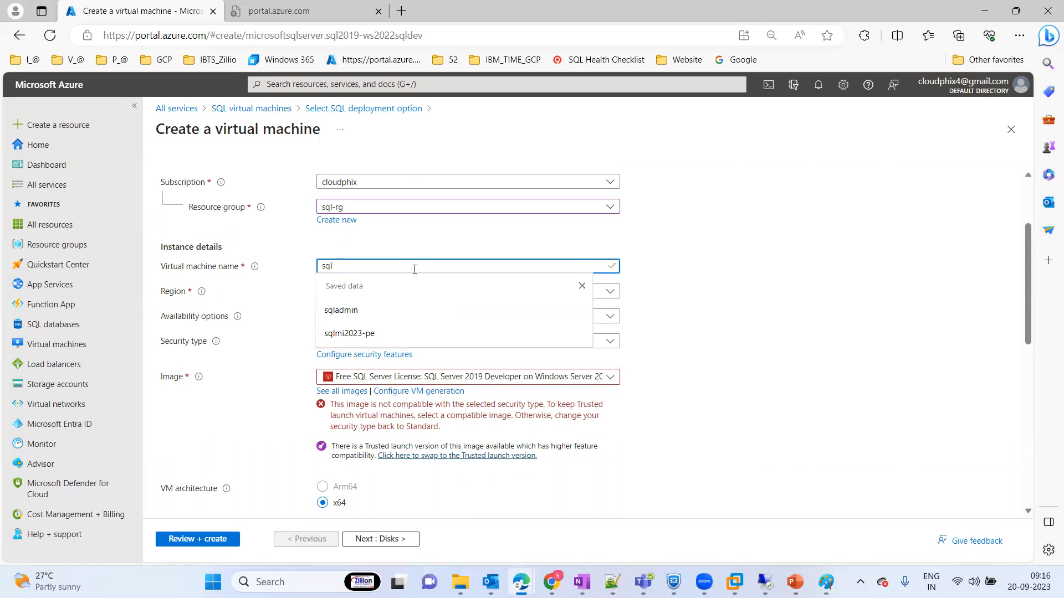
text(inazur)
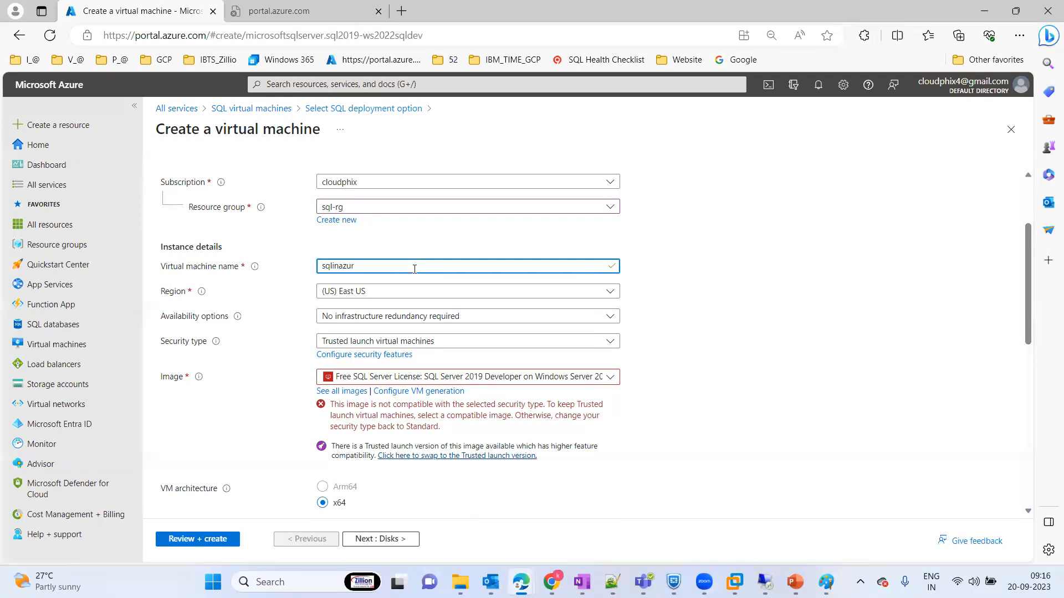
text(evm)
click(756, 285)
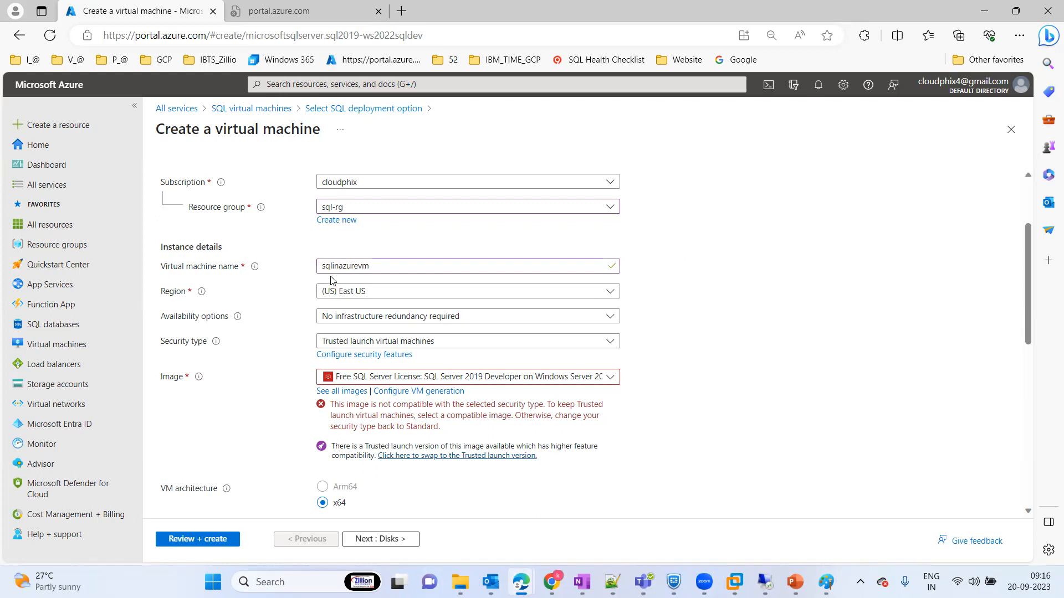
click(400, 267)
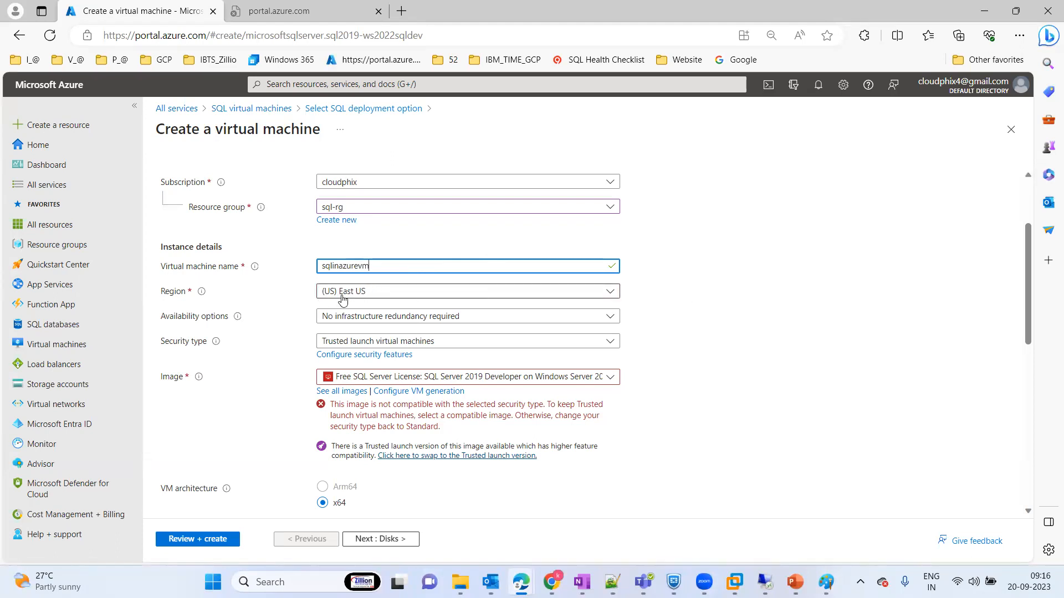
Step: Review the available regions, the availability options and the security type help for the virtual machine
click(428, 293)
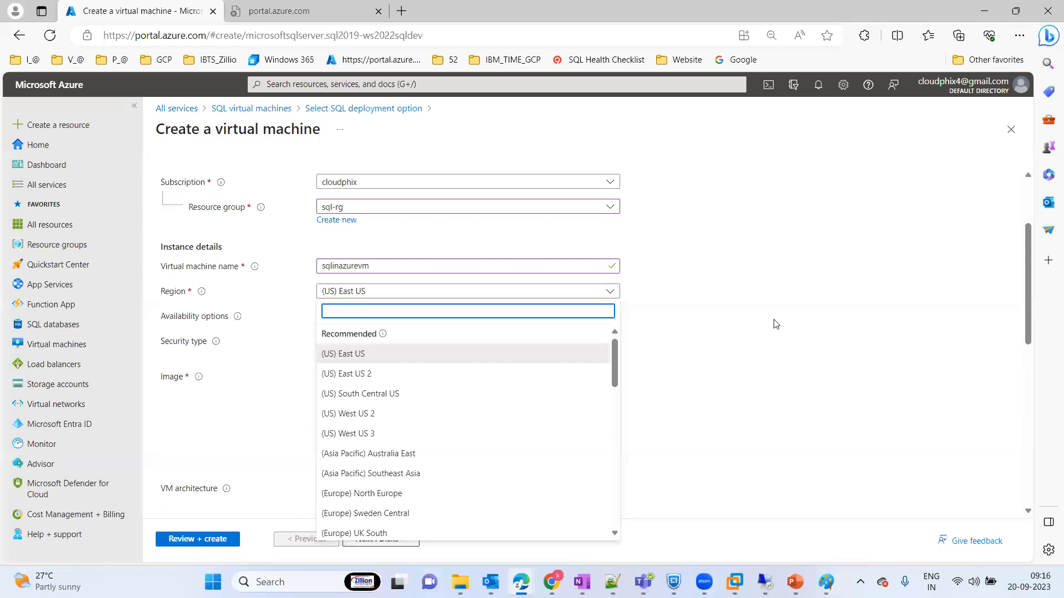
click(363, 294)
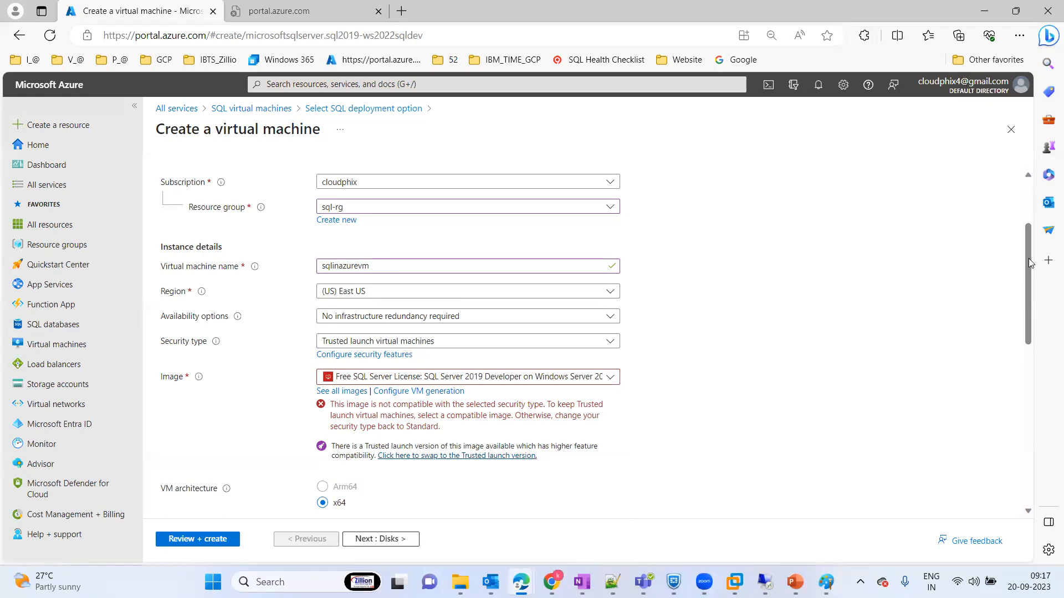
scroll(1030, 263, down, 3)
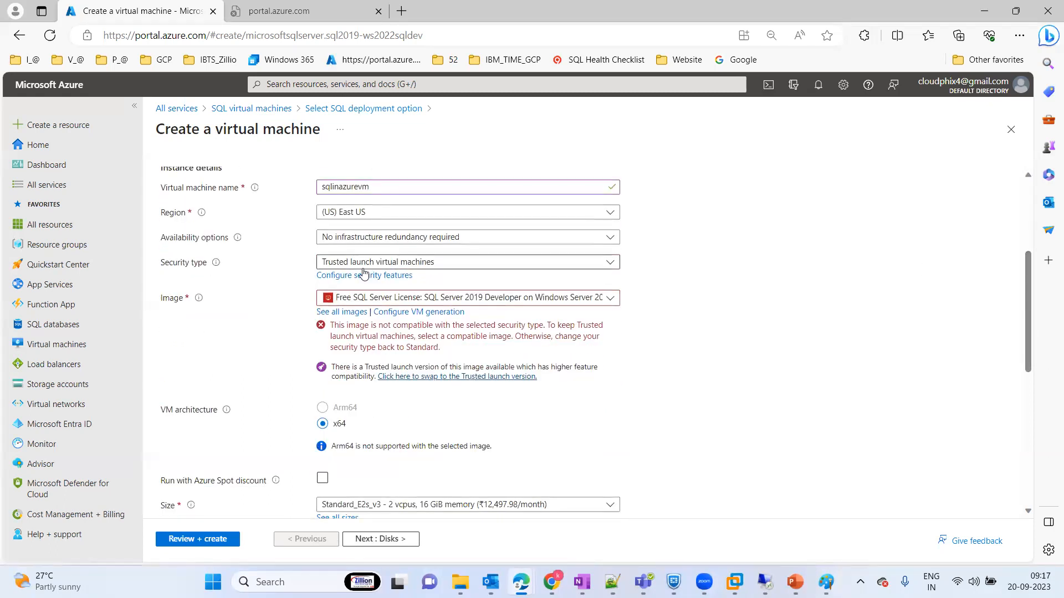
mouse_move(238, 240)
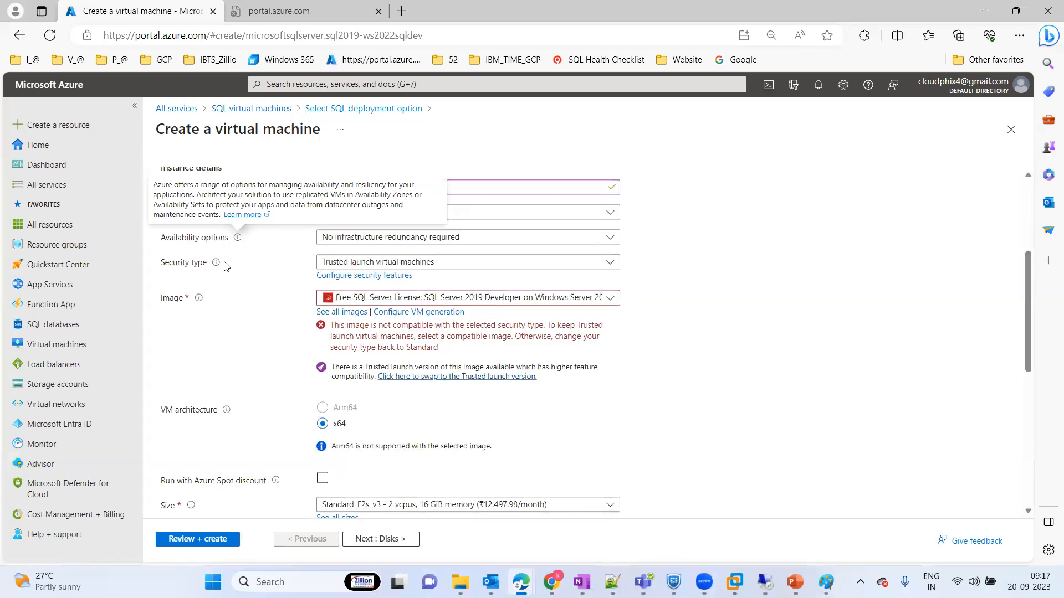
mouse_move(216, 264)
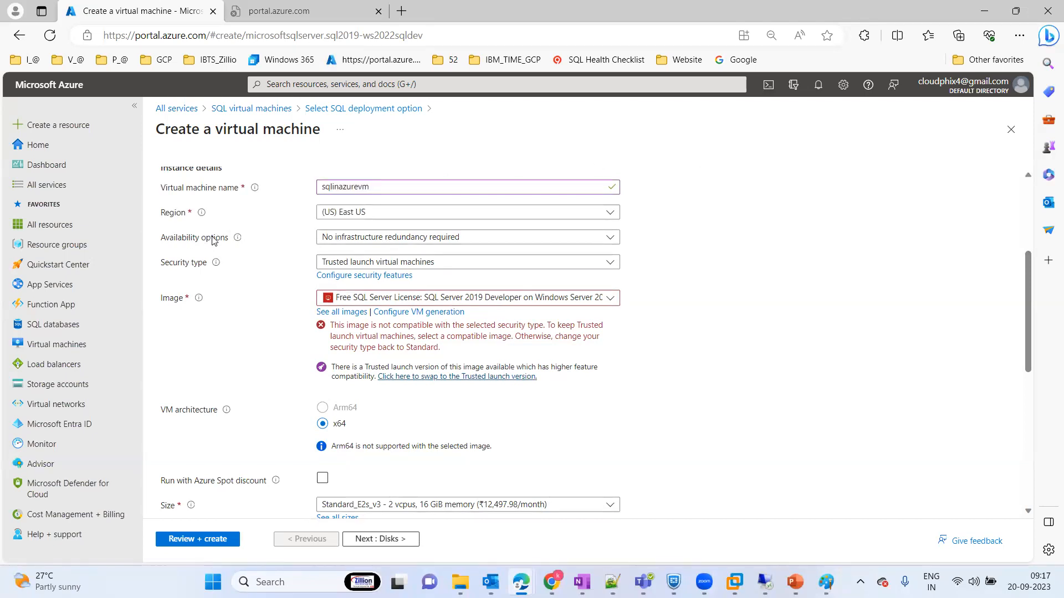
click(438, 238)
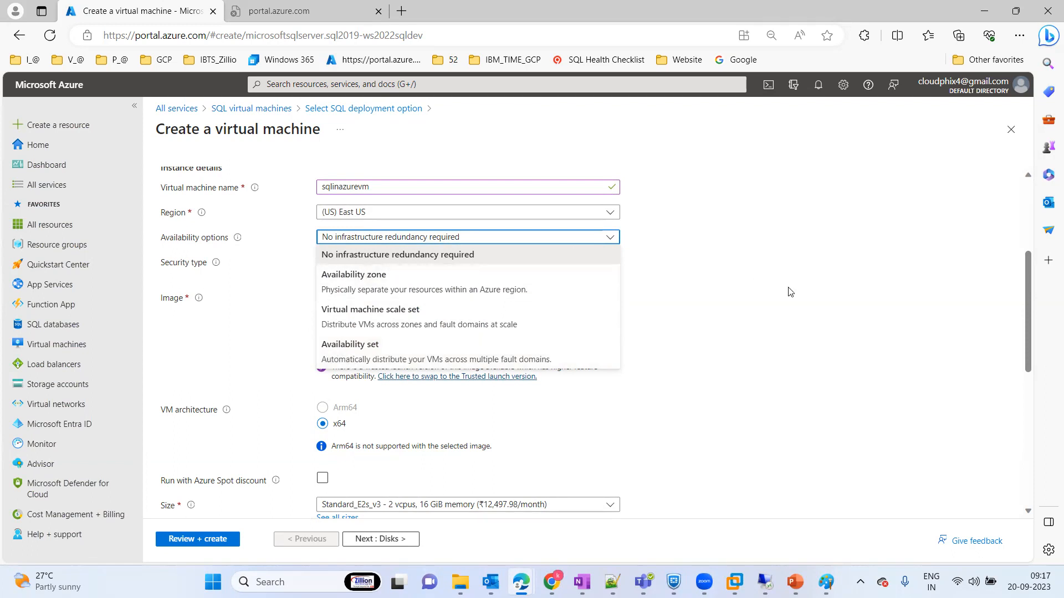
click(752, 348)
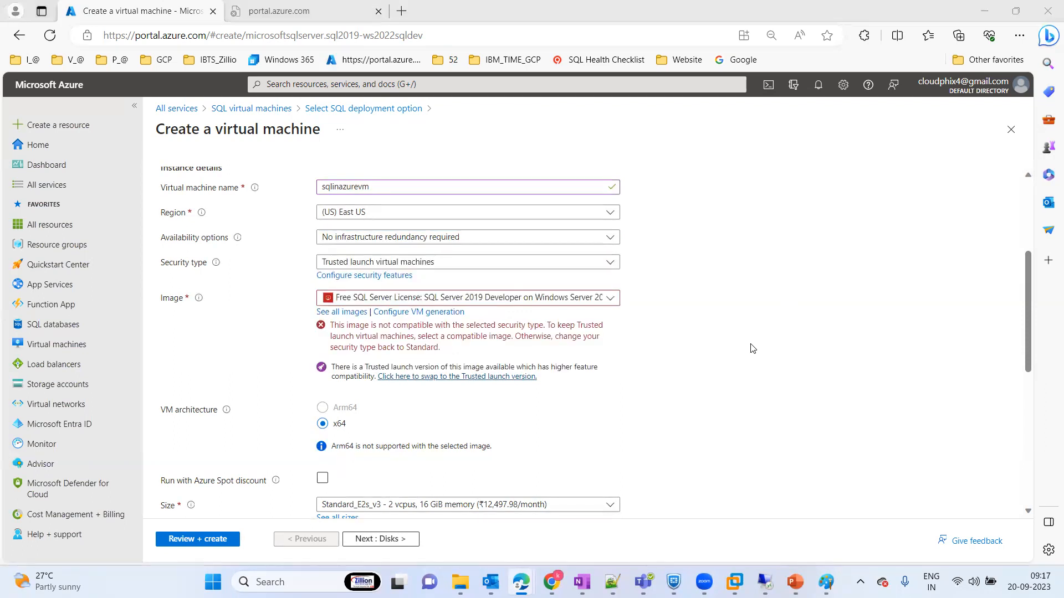
Step: Switch to Paint and start a new blank canvas, discarding the existing sketch
key(super)
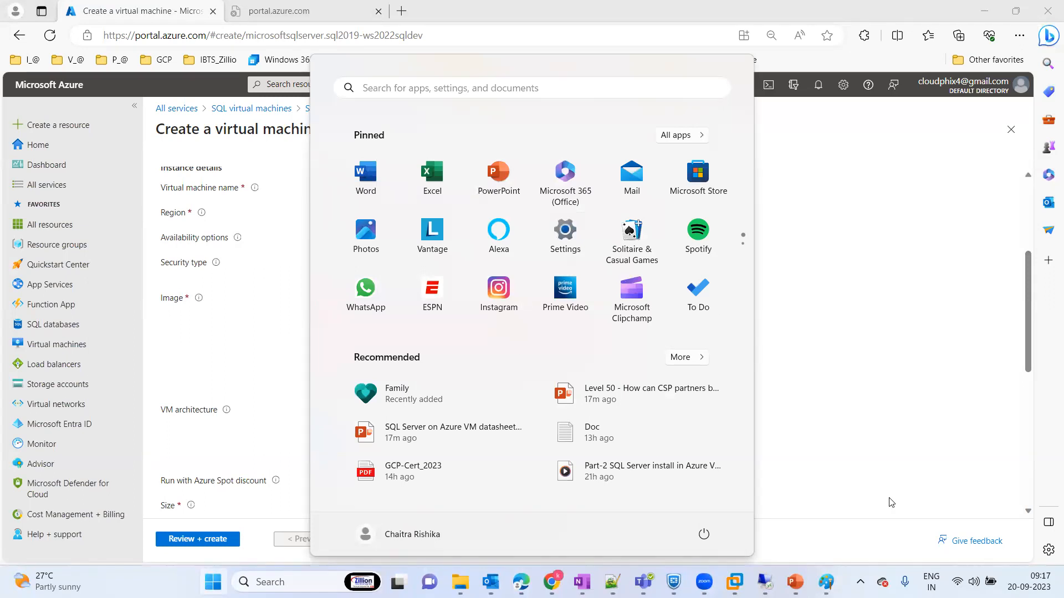
click(826, 582)
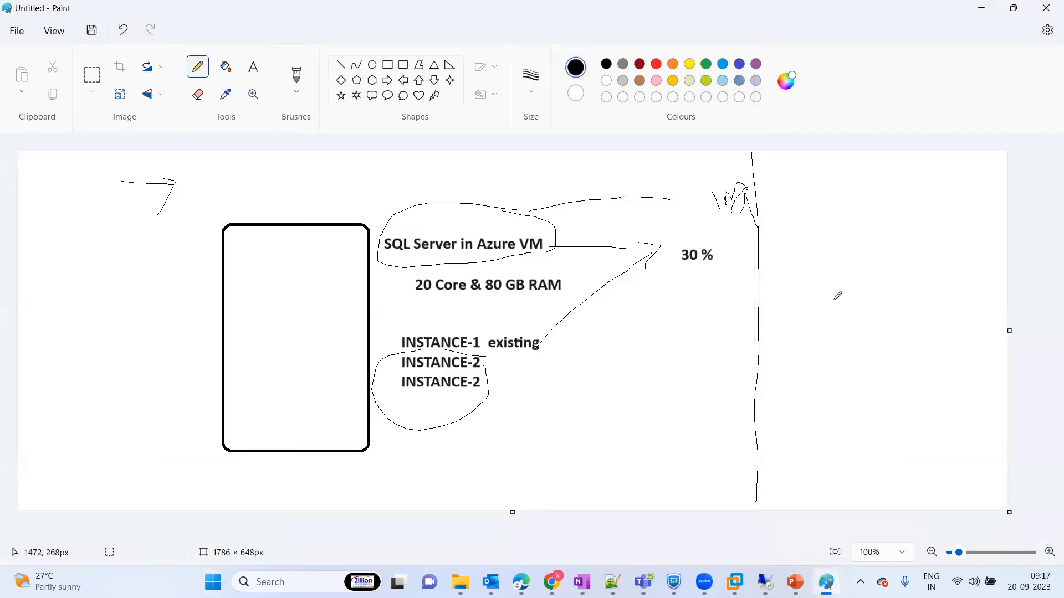
key(ctrl+n)
click(524, 325)
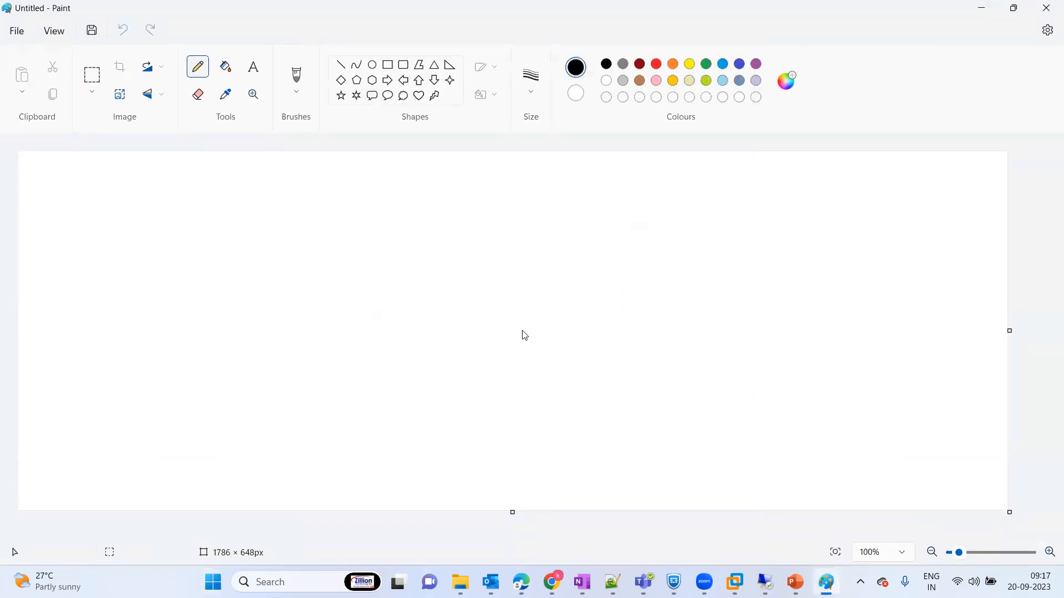
Step: Add the text heading "Availability Set" in the canvas's upper-left area, correcting the misspelled word with a proofing suggestion
click(389, 69)
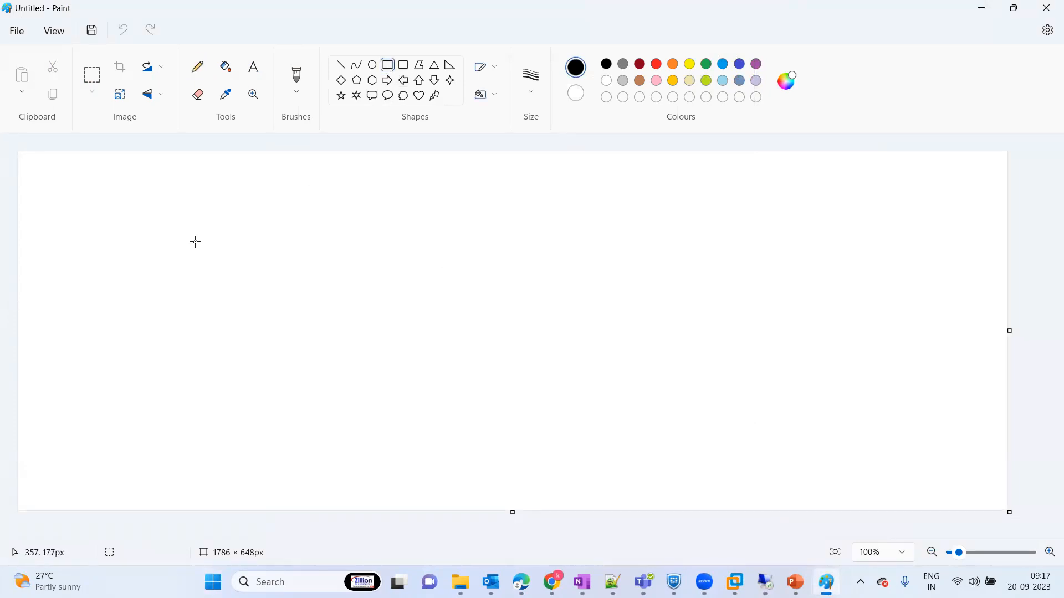
click(254, 69)
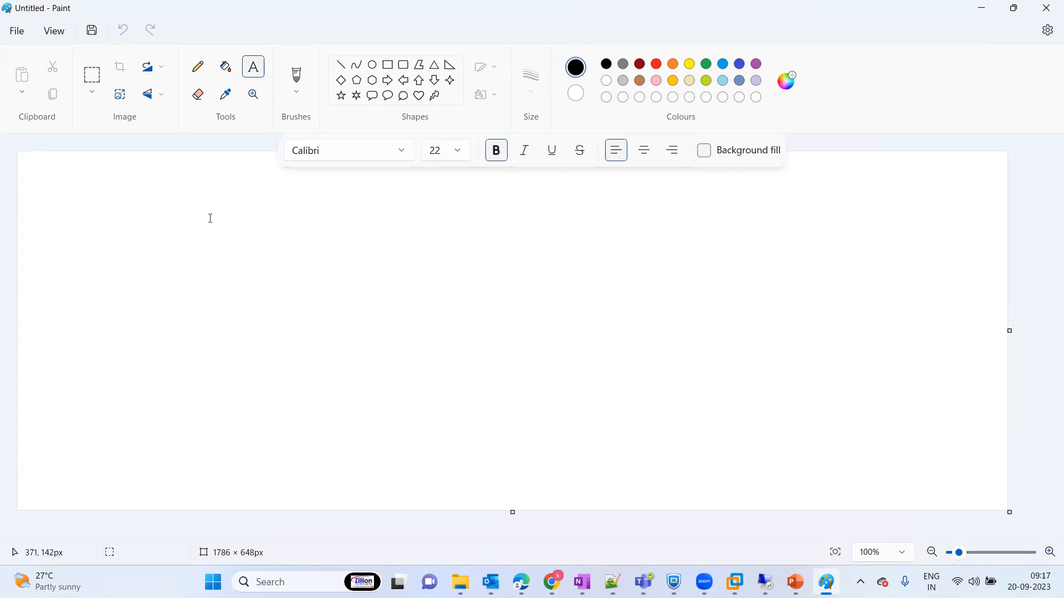
drag(194, 201, 416, 258)
text(Aval)
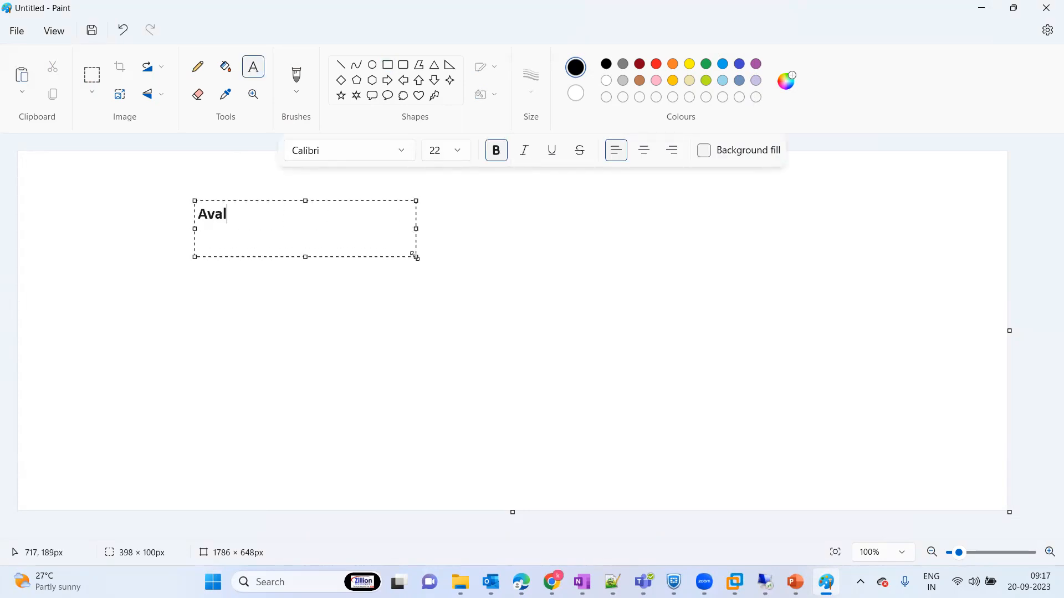
text(abulity Set)
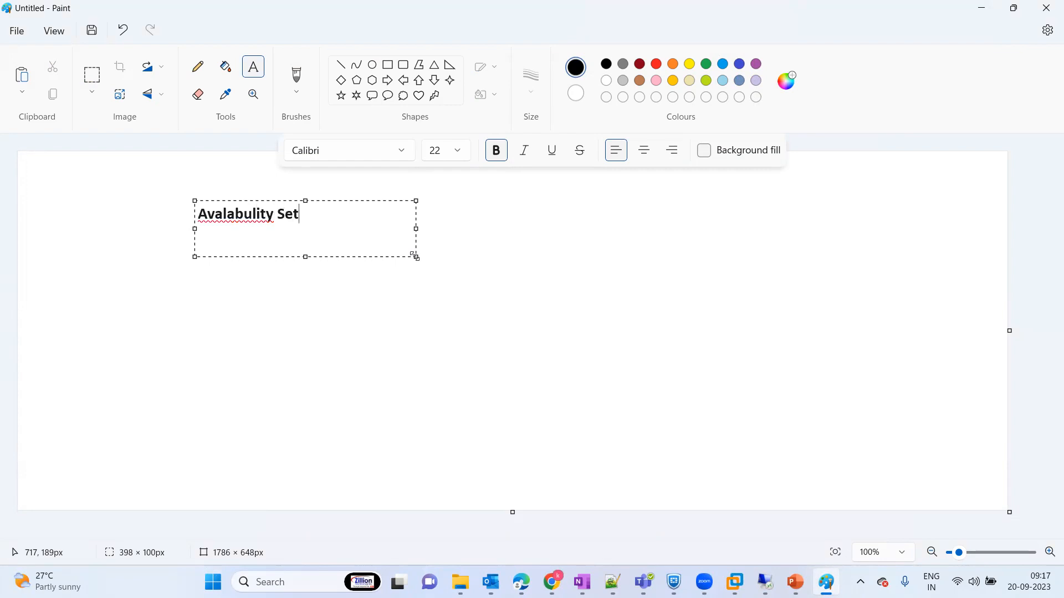
click(248, 220)
right_click(248, 220)
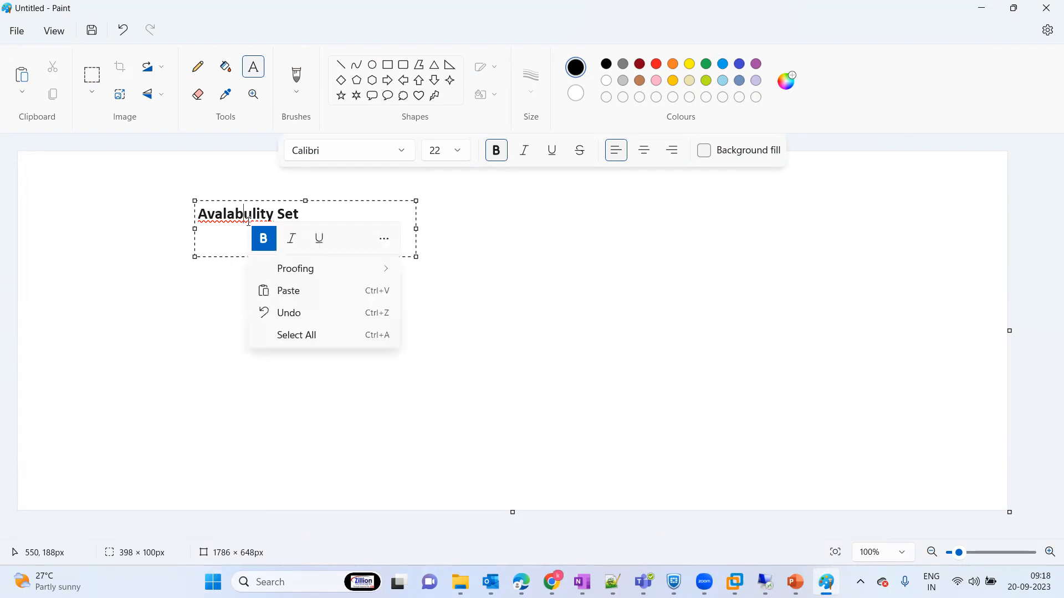
mouse_move(332, 269)
click(438, 270)
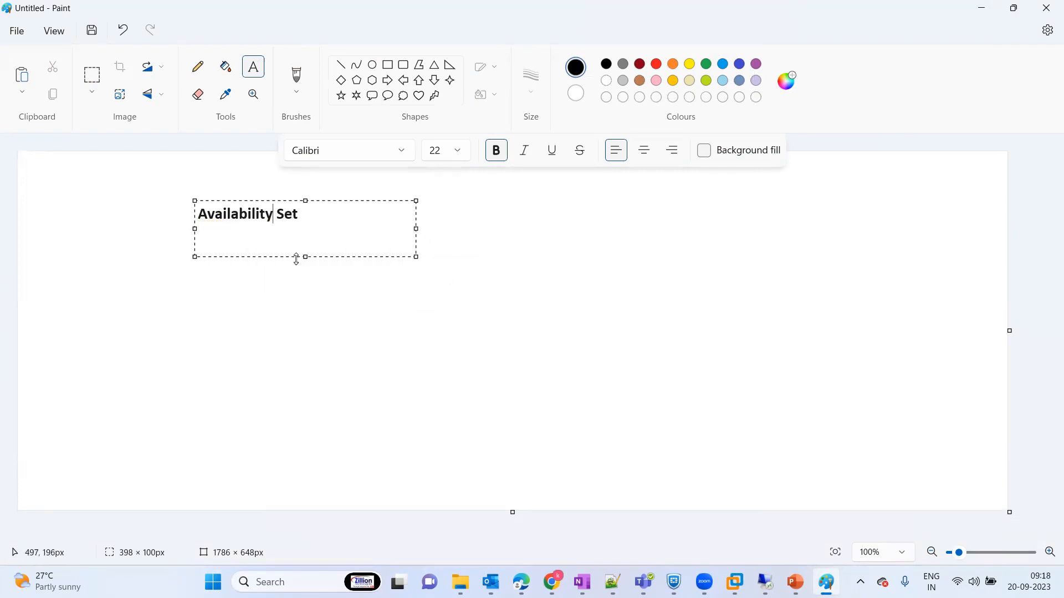
Step: Enlarge the heading's text box to about 398 × 296 px and add the lines "FD" and "UD" beneath the heading
drag(305, 256, 306, 365)
key(End)
key(Return)
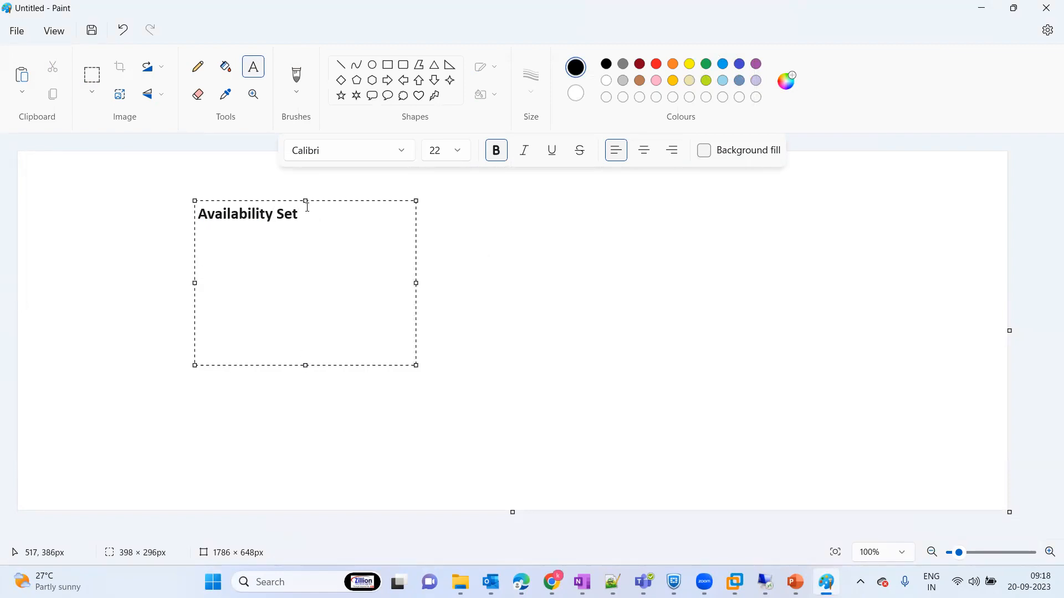
text(FD)
key(Return)
text(UD)
Step: Append the arrow "---->" to both the FD and UD lines and finish the text box
click(234, 253)
text(---->)
click(238, 280)
text(---->)
click(562, 272)
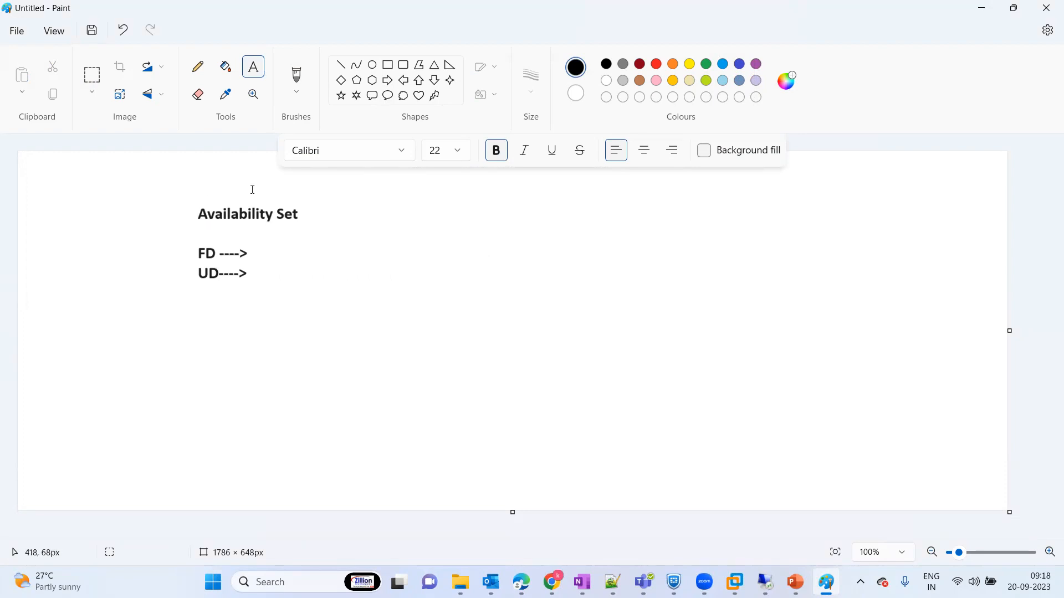
click(500, 236)
click(418, 233)
Step: Draw a large cloud callout filling the right half of the canvas
click(403, 95)
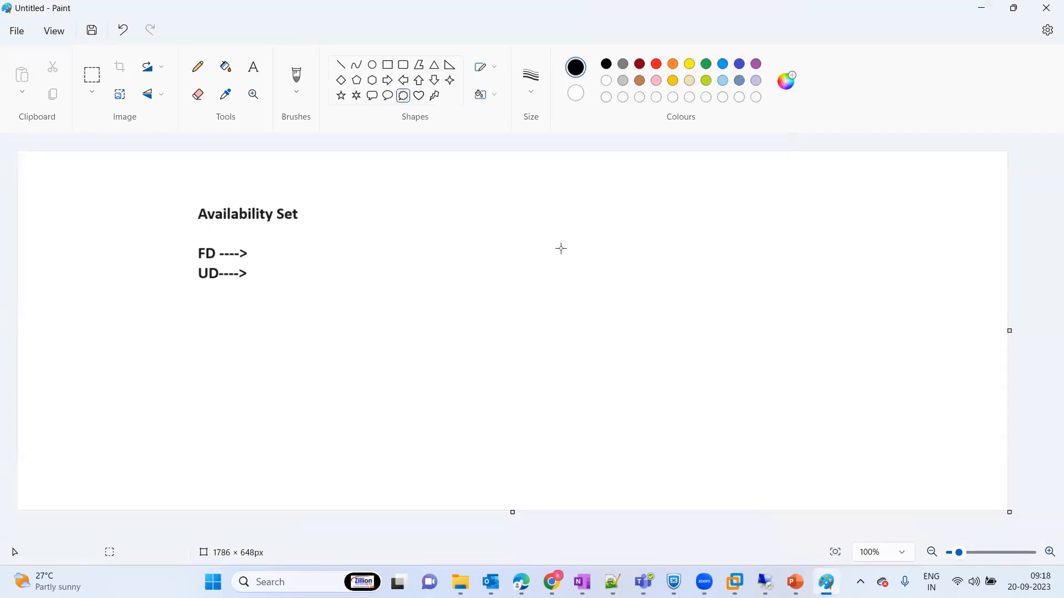
drag(458, 172, 1003, 499)
click(392, 371)
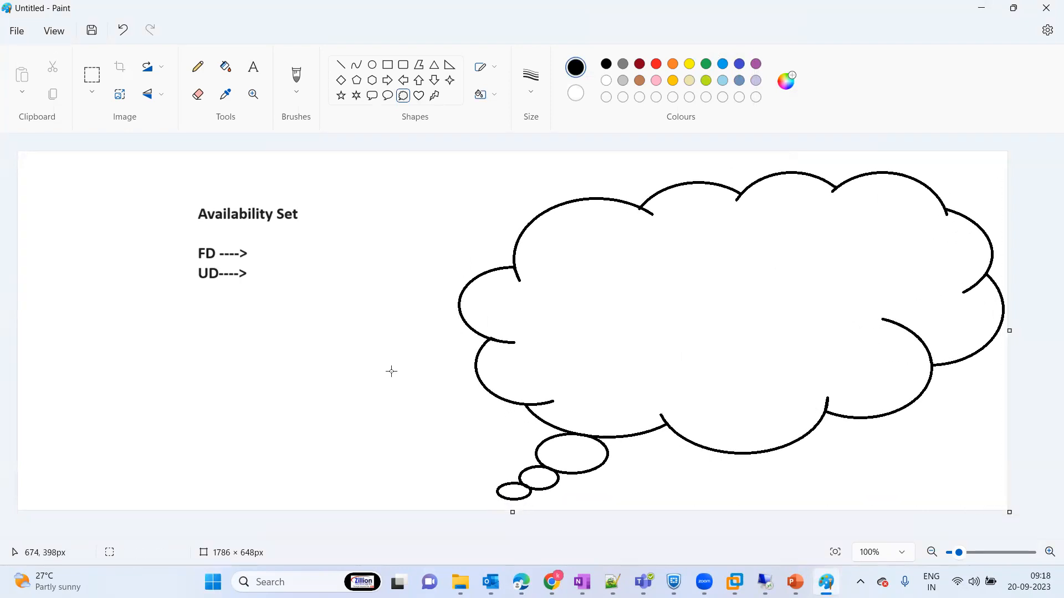
Step: Draw two overlapping upright rectangles below the text, and a freehand arrow from them into the cloud
click(253, 66)
click(388, 66)
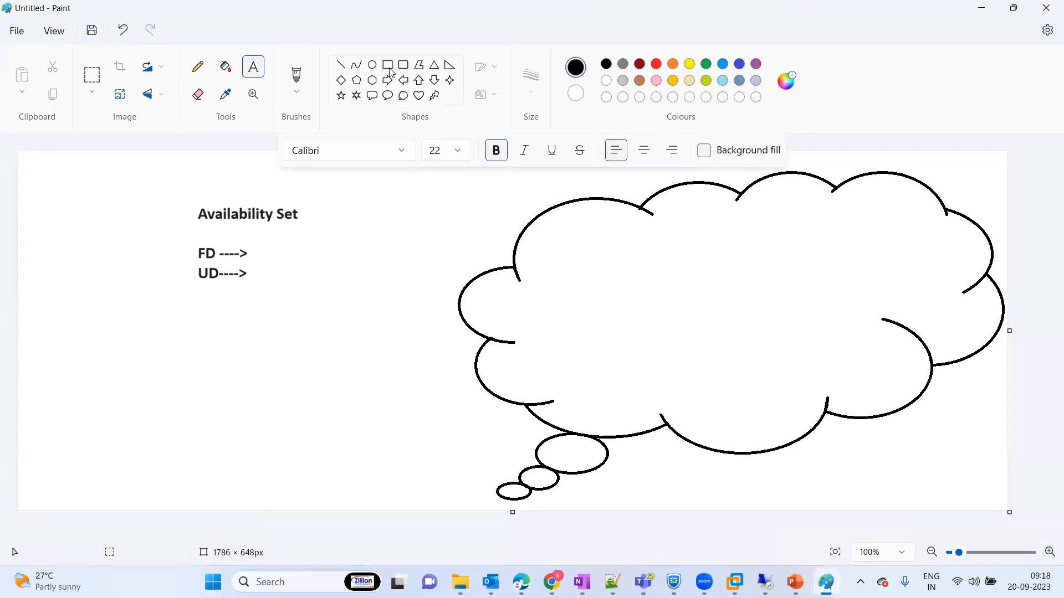
drag(105, 352, 148, 455)
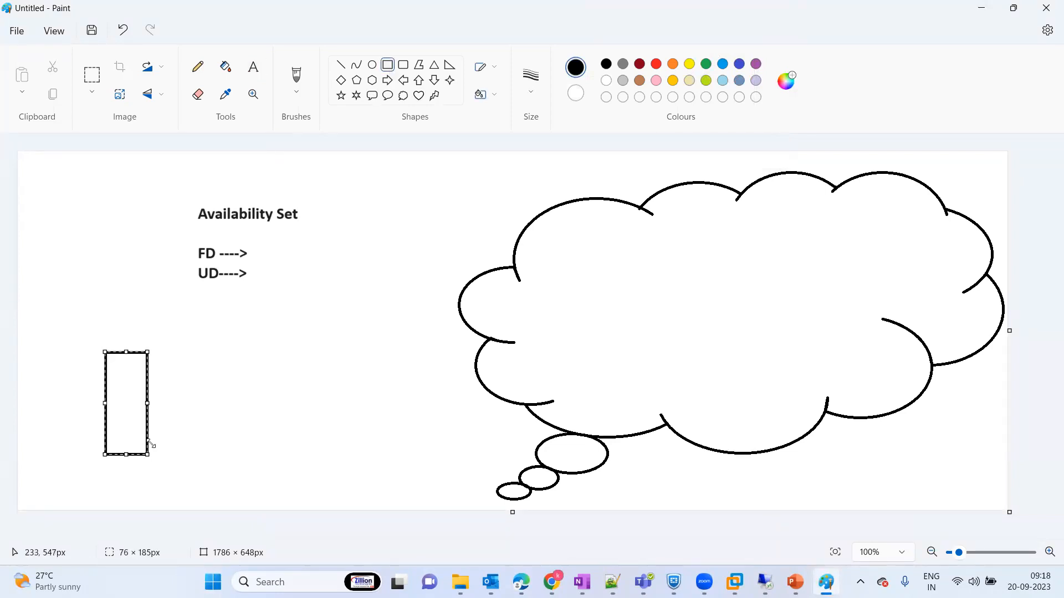
drag(132, 304, 169, 388)
click(218, 369)
click(197, 67)
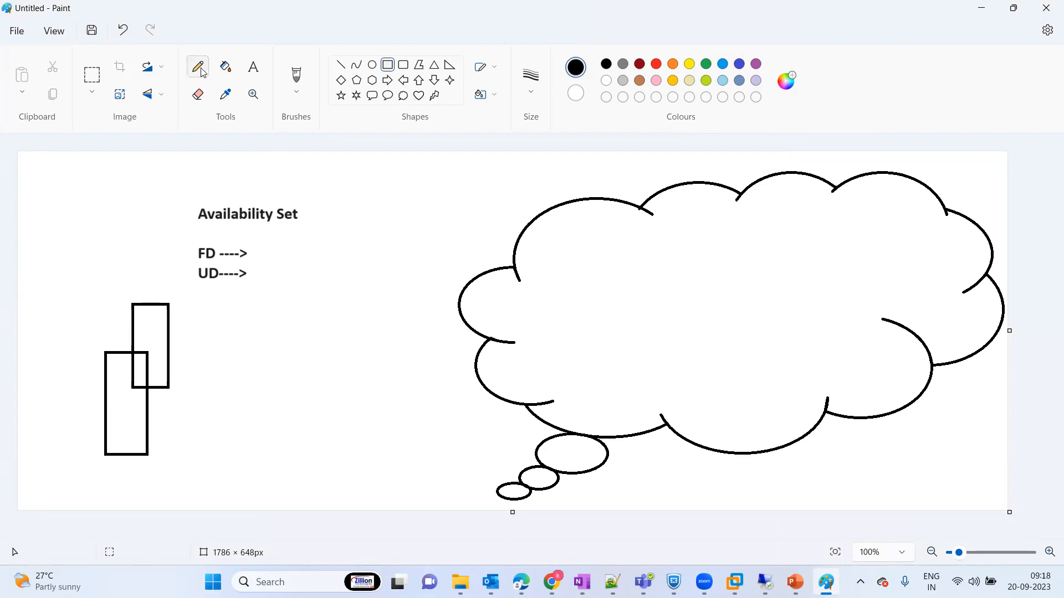
mouse_move(142, 361)
mouse_down()
mouse_move(544, 322)
mouse_move(532, 338)
mouse_up()
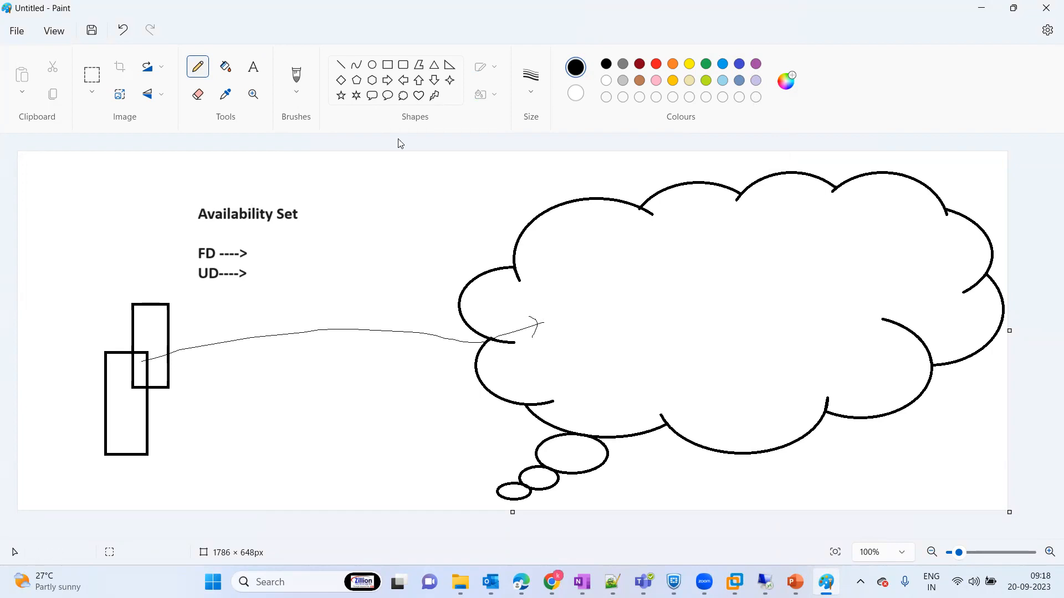
Step: Add the text label "Azure VM" beside the cloud's upper-left edge
click(254, 67)
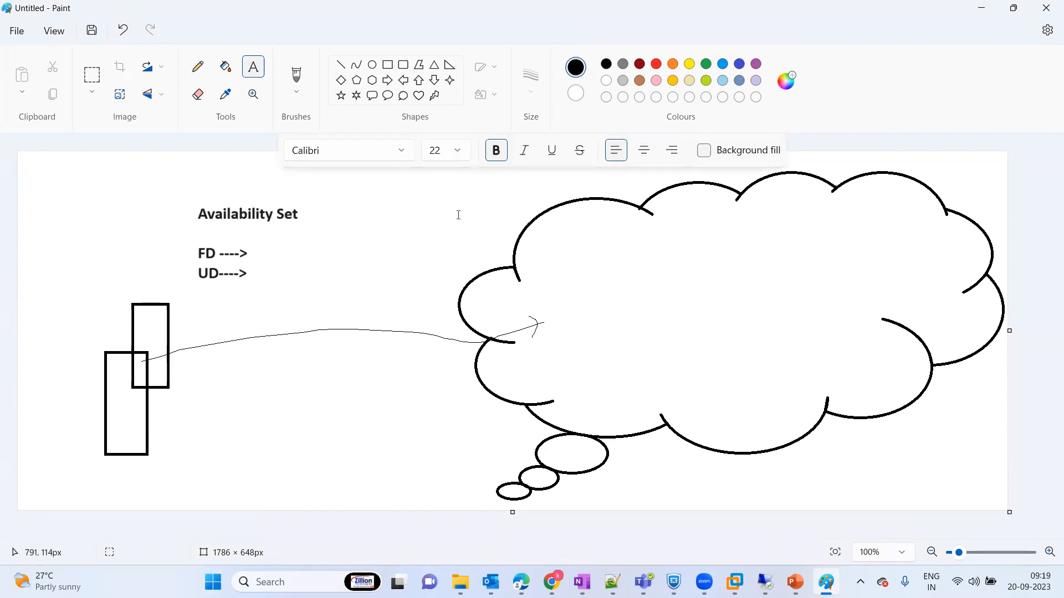
drag(452, 195, 576, 215)
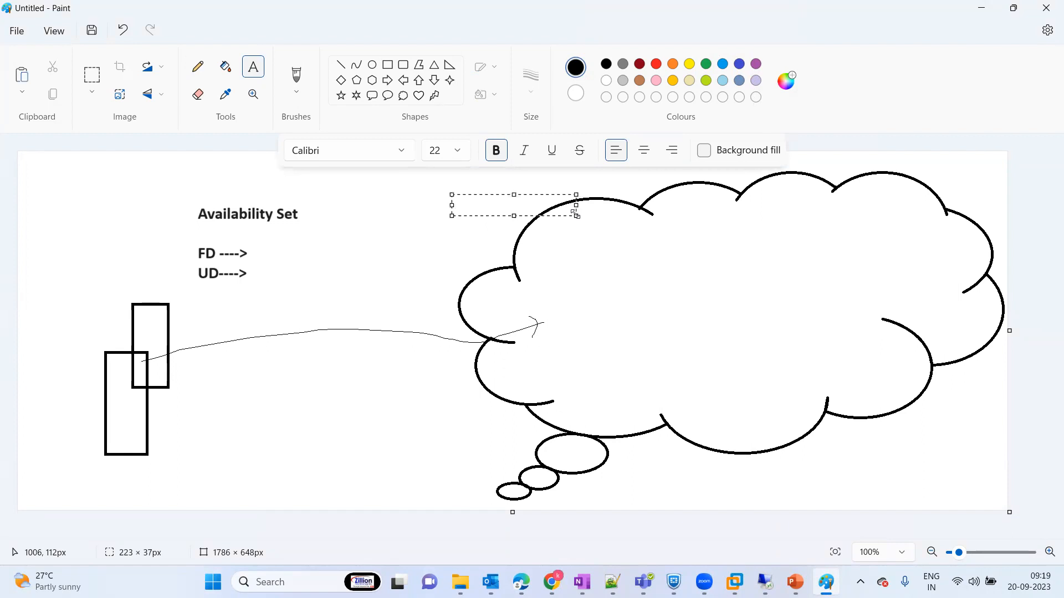
text(Azure VM)
click(387, 264)
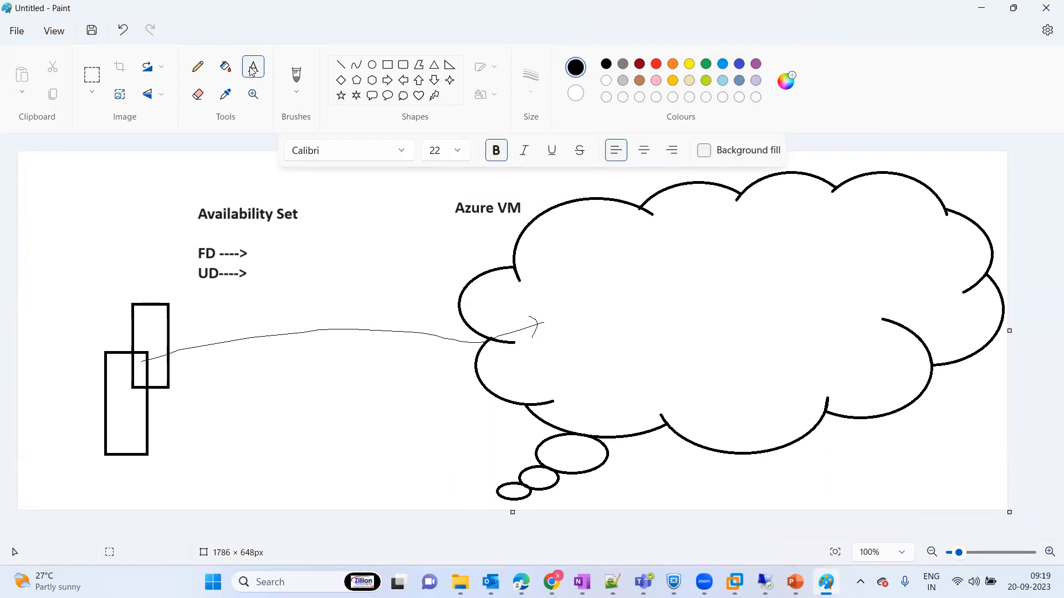
click(309, 404)
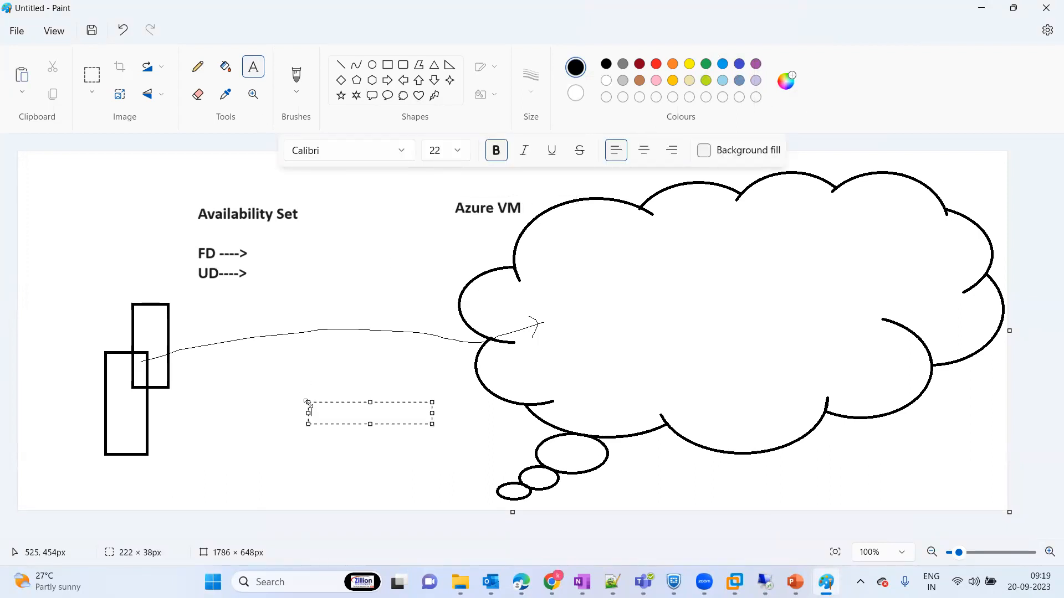
click(354, 307)
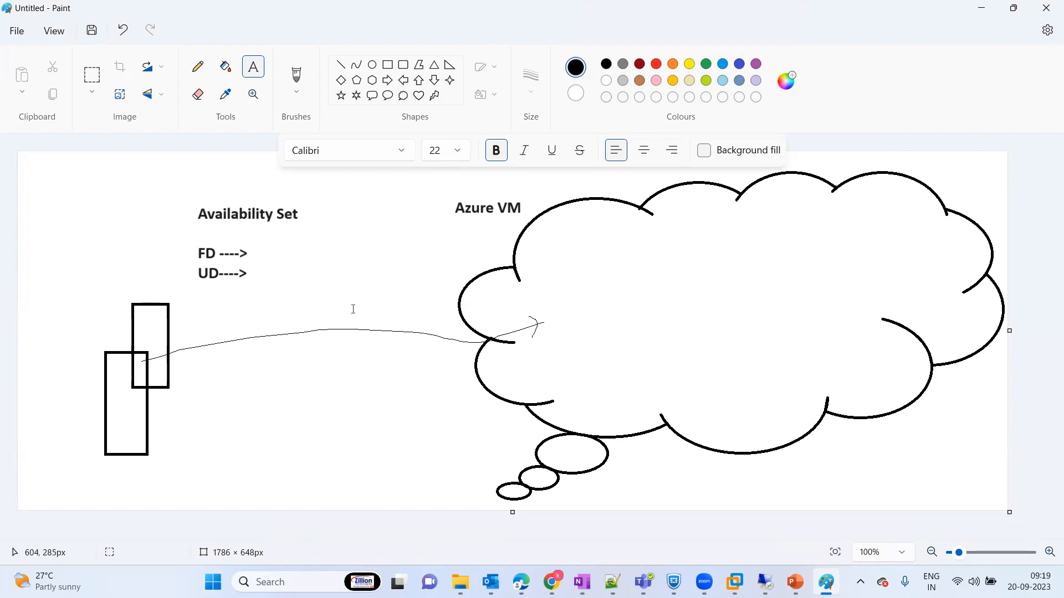
Step: Draw a rectangle about 138 × 54 px at the cloud's top edge and add the label "Region- EAST US" to its right
click(388, 66)
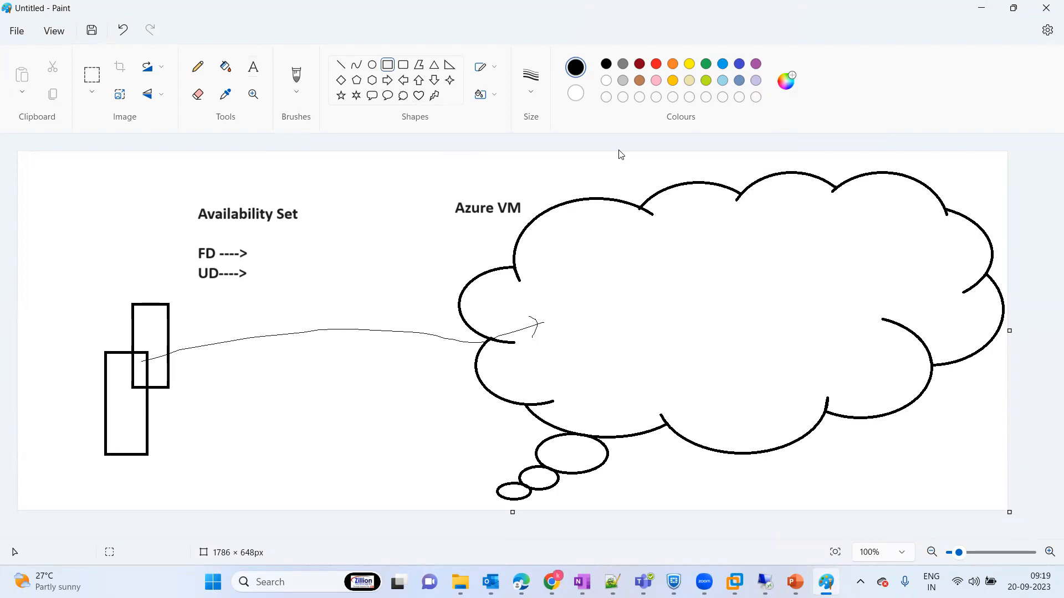
mouse_move(710, 153)
mouse_down()
mouse_move(764, 184)
mouse_move(788, 182)
mouse_up()
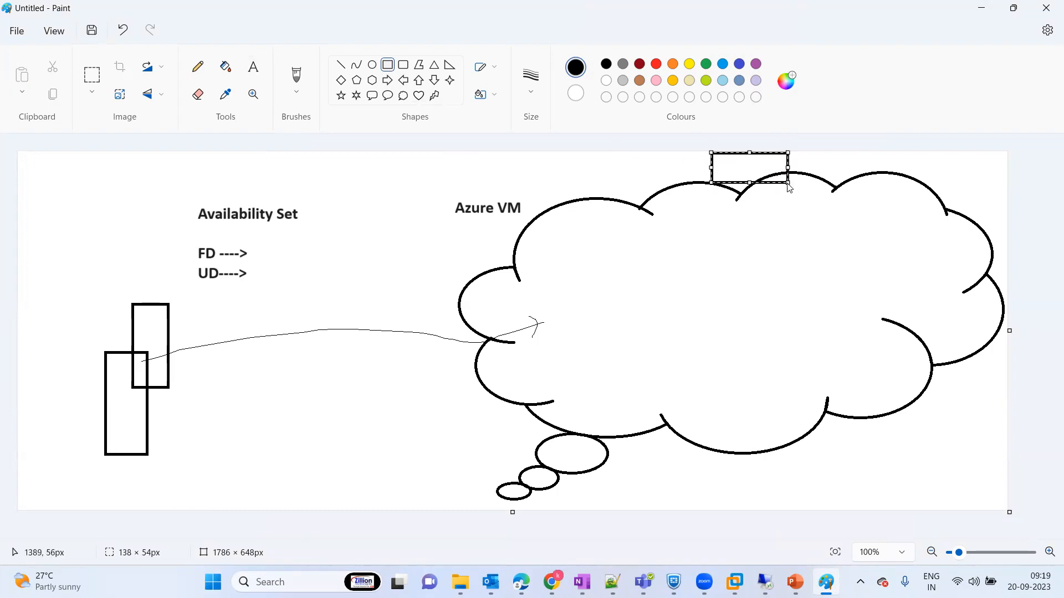
click(250, 67)
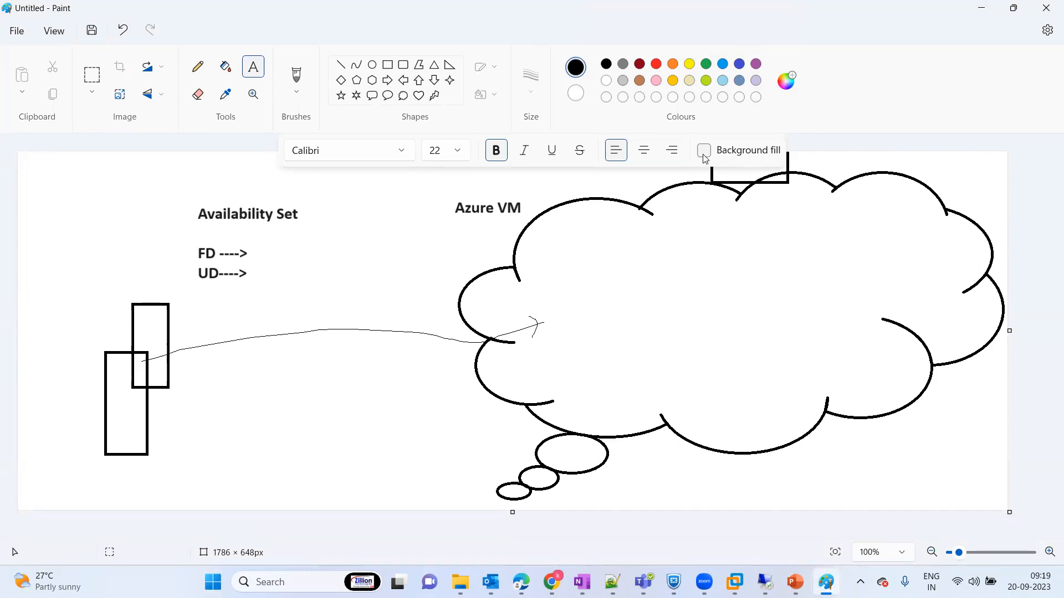
click(816, 166)
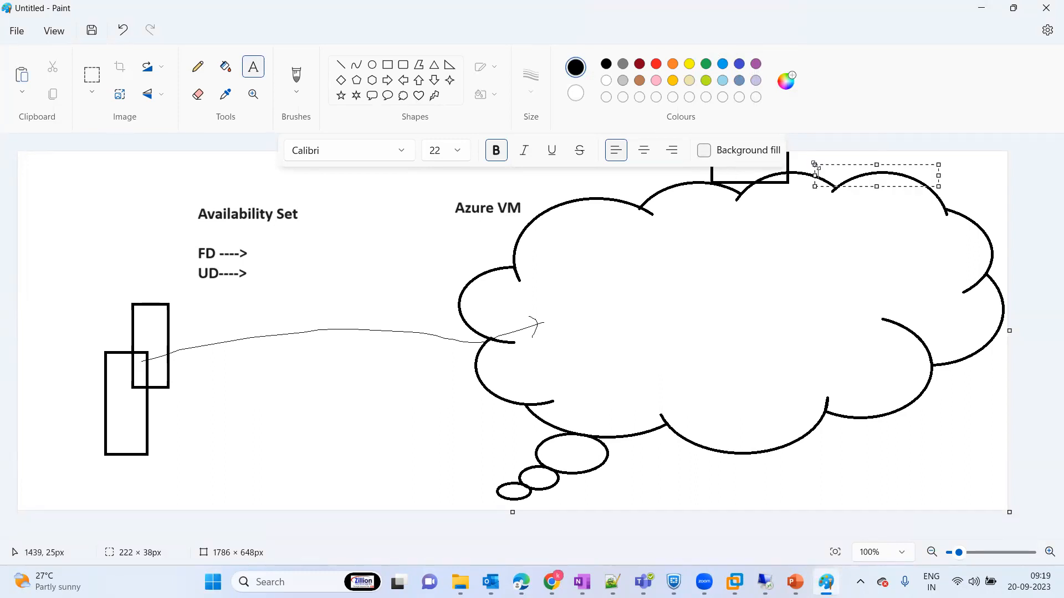
text(Region)
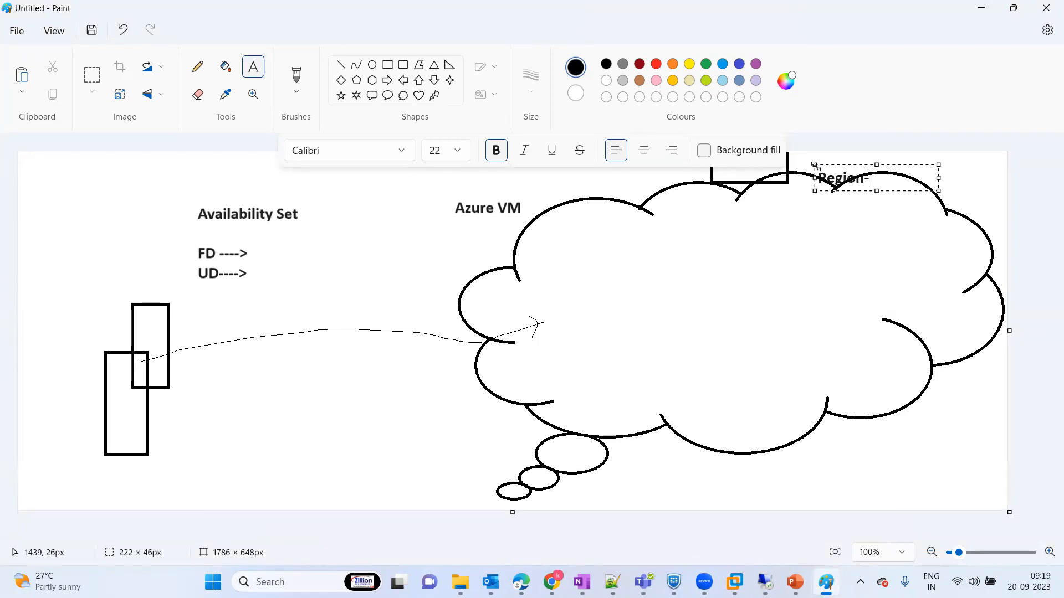
text(- EAST US)
click(848, 219)
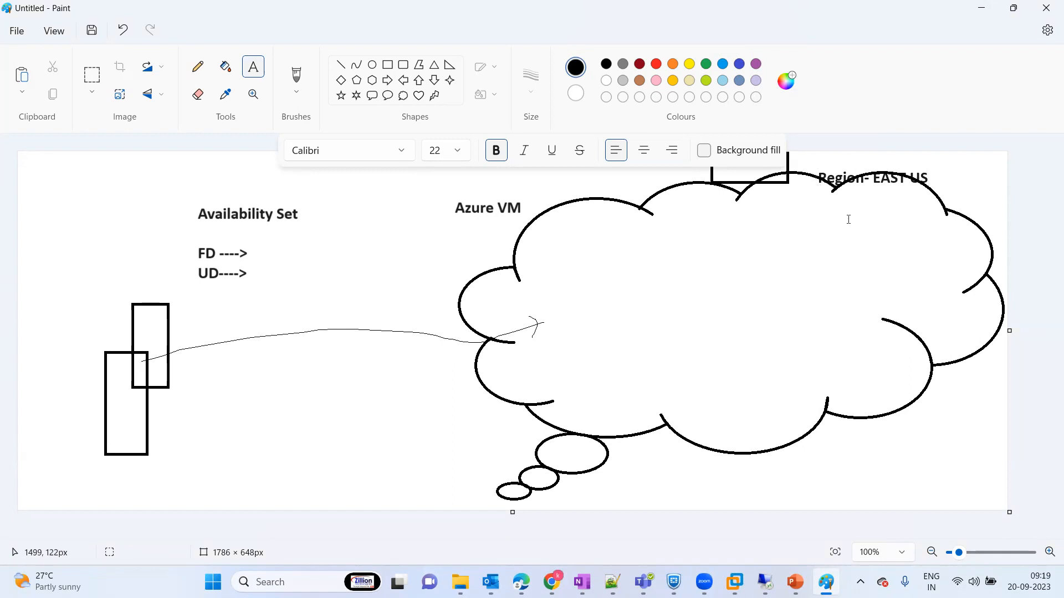
Step: Draw three freehand lines fanning downward from the "Region- EAST US" label into the cloud
click(200, 68)
drag(835, 191, 790, 306)
drag(838, 190, 899, 276)
drag(837, 189, 948, 247)
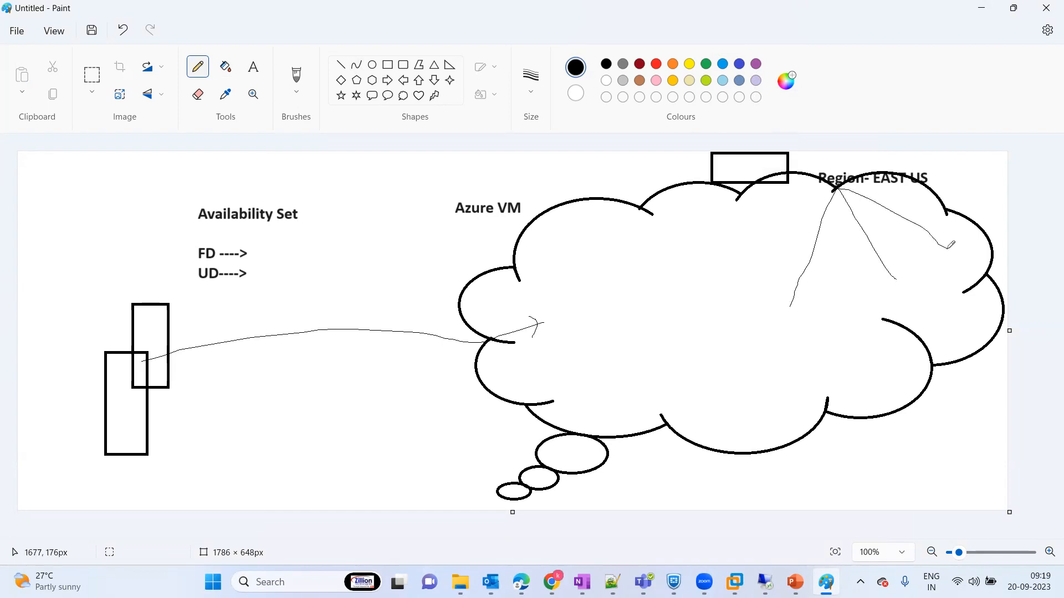
Step: Label the end of the first branch line "Zone -1", fixing the word's capitalization
click(252, 68)
drag(781, 308, 815, 325)
text(ZO)
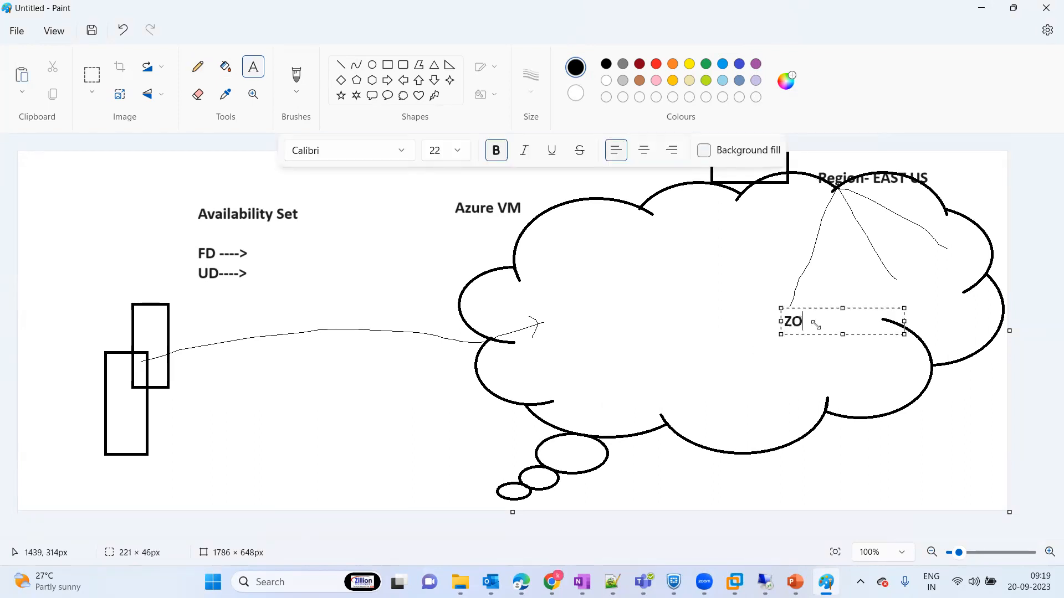
text(ne -1)
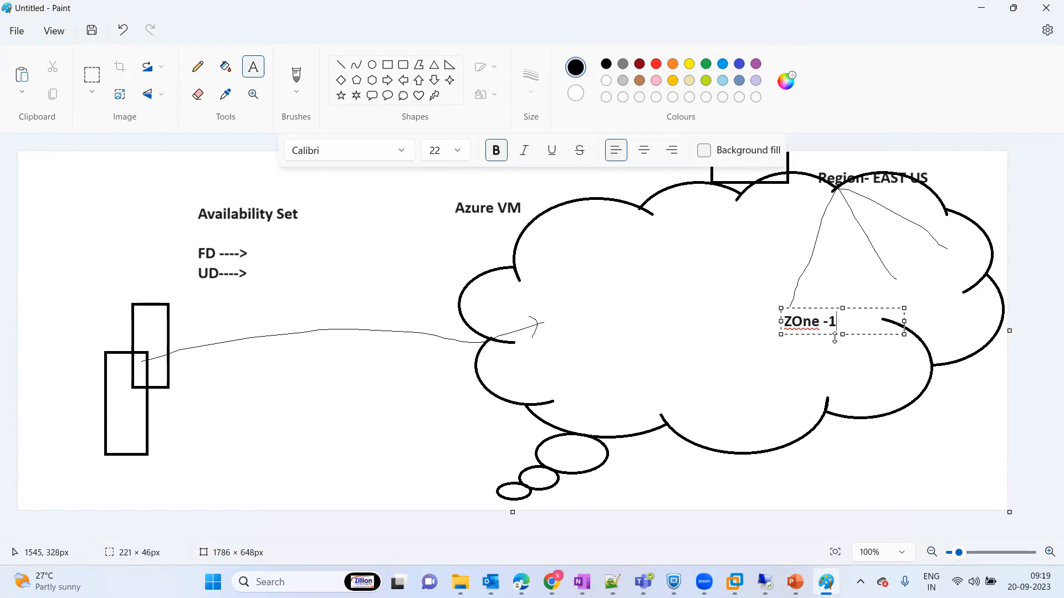
key(BackSpace)
key(BackSpace)
key(BackSpace)
key(BackSpace)
key(BackSpace)
key(BackSpace)
text(one -1)
click(822, 352)
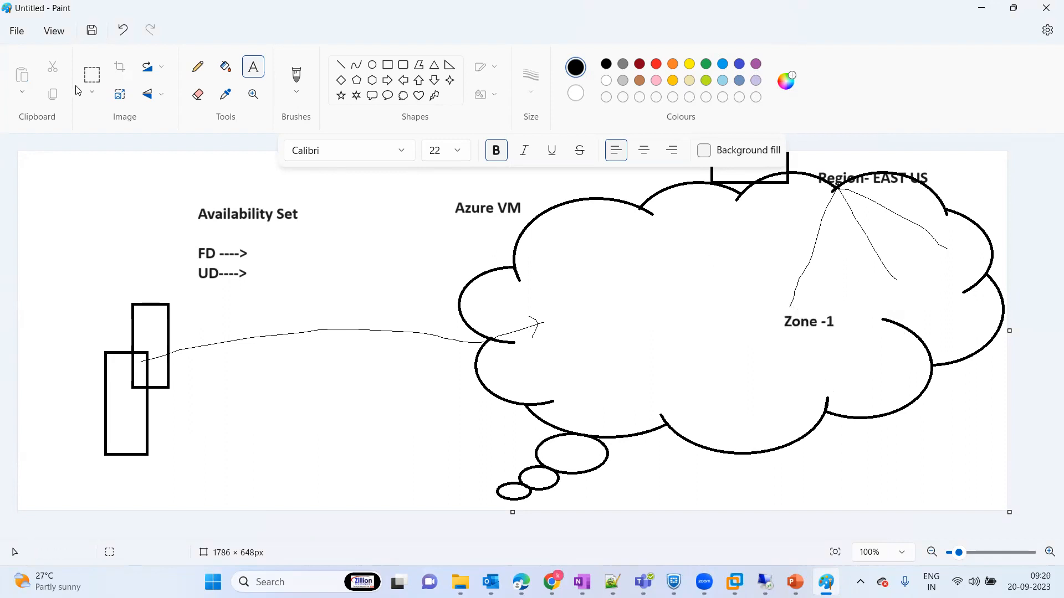
Step: Add the label "Zone-2" at the end of the middle branch line
click(92, 98)
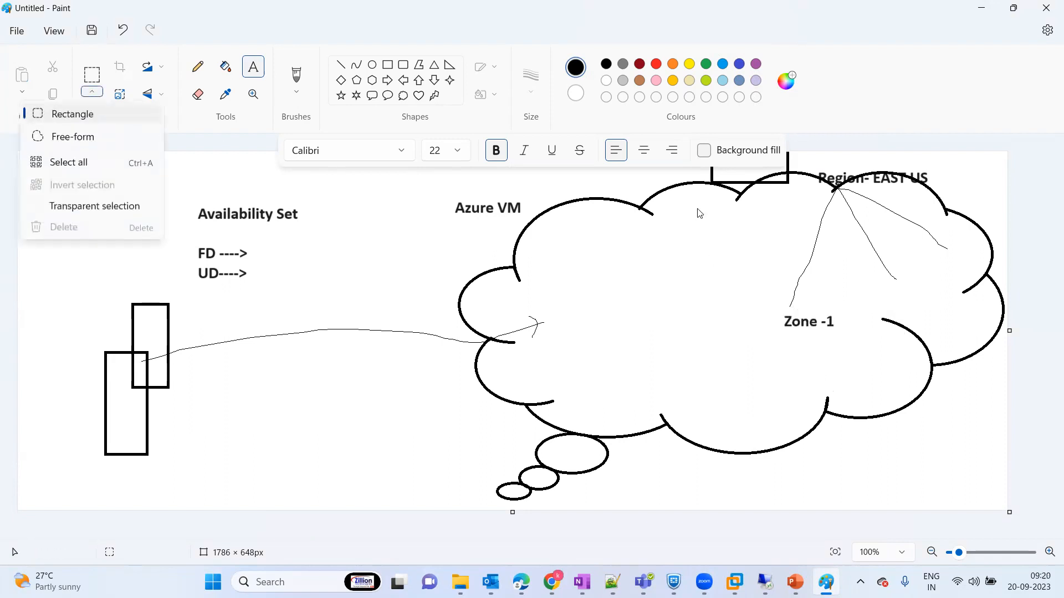
click(879, 279)
drag(874, 287, 937, 313)
text(Zone-2)
click(808, 398)
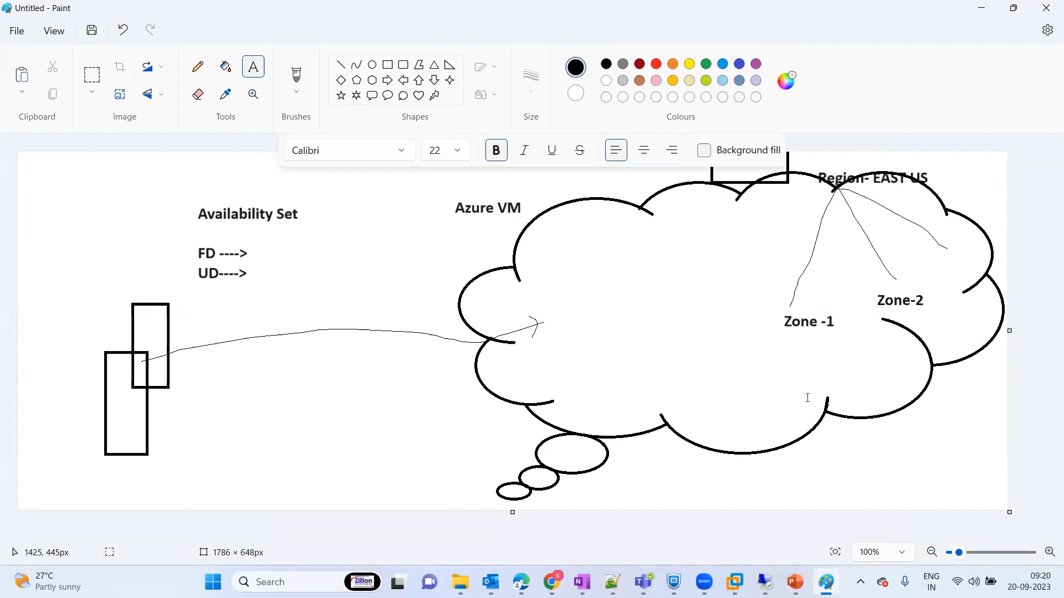
Step: Add the label "Zone-3" at the end of the rightmost branch line
drag(946, 259, 996, 271)
text(Zone-3)
click(620, 311)
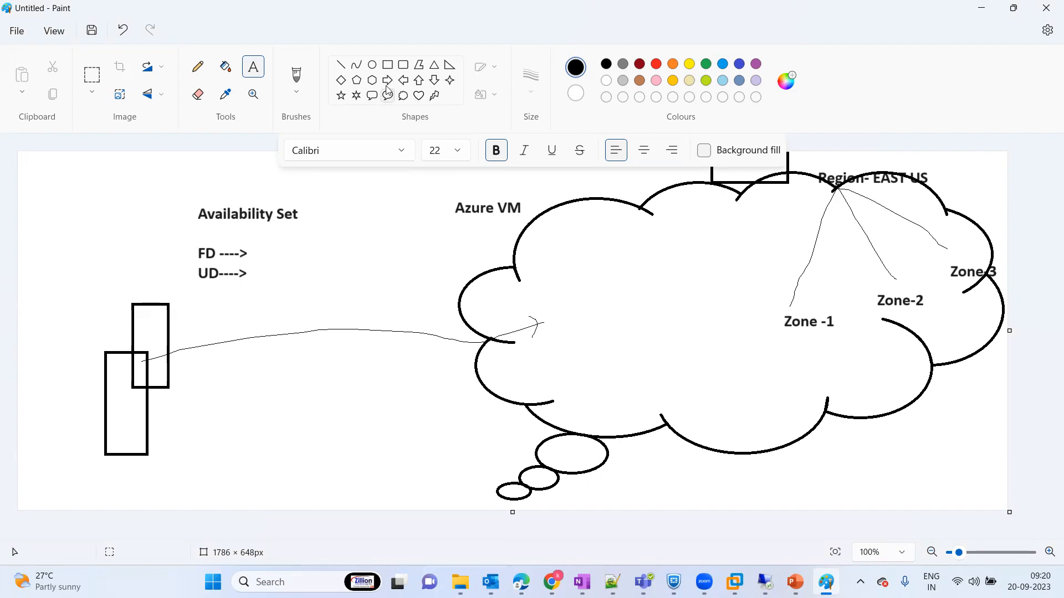
Step: Draw a large rectangle inside the cloud, extending from the arrowhead past the "Zone -1" label
click(388, 65)
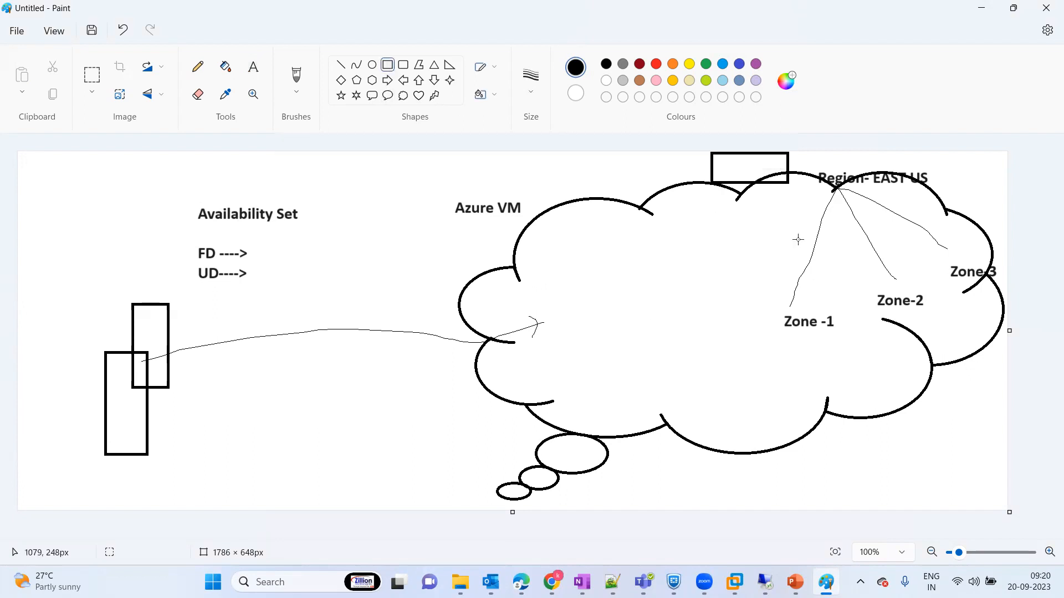
mouse_move(545, 233)
mouse_down()
mouse_move(729, 385)
mouse_move(851, 394)
mouse_up()
click(420, 283)
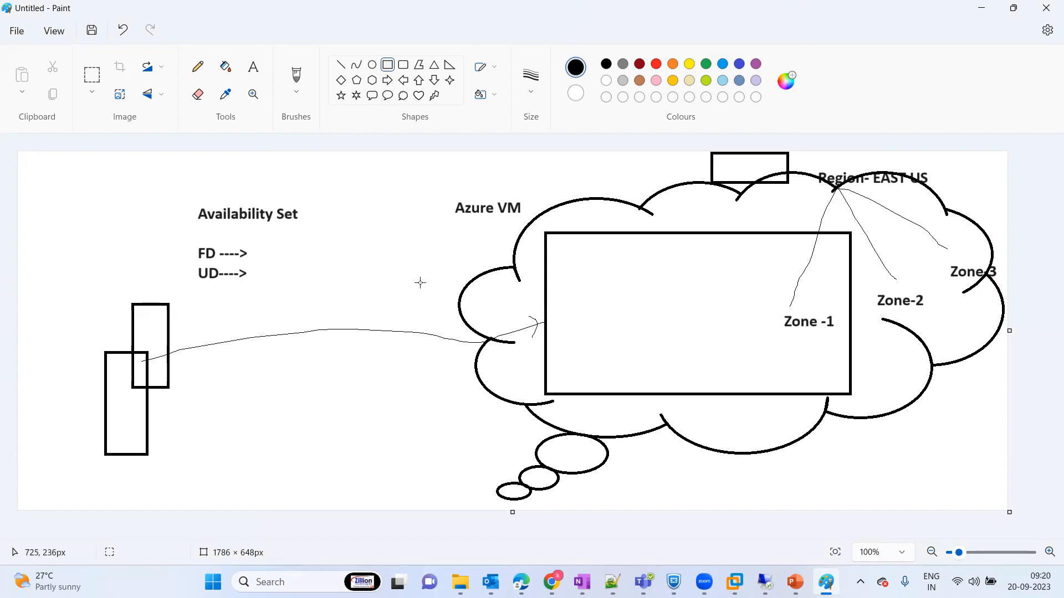
Step: Draw four narrow upright rectangles side by side inside the large rectangle, the first about 44 × 145 px
click(387, 66)
drag(577, 276, 604, 358)
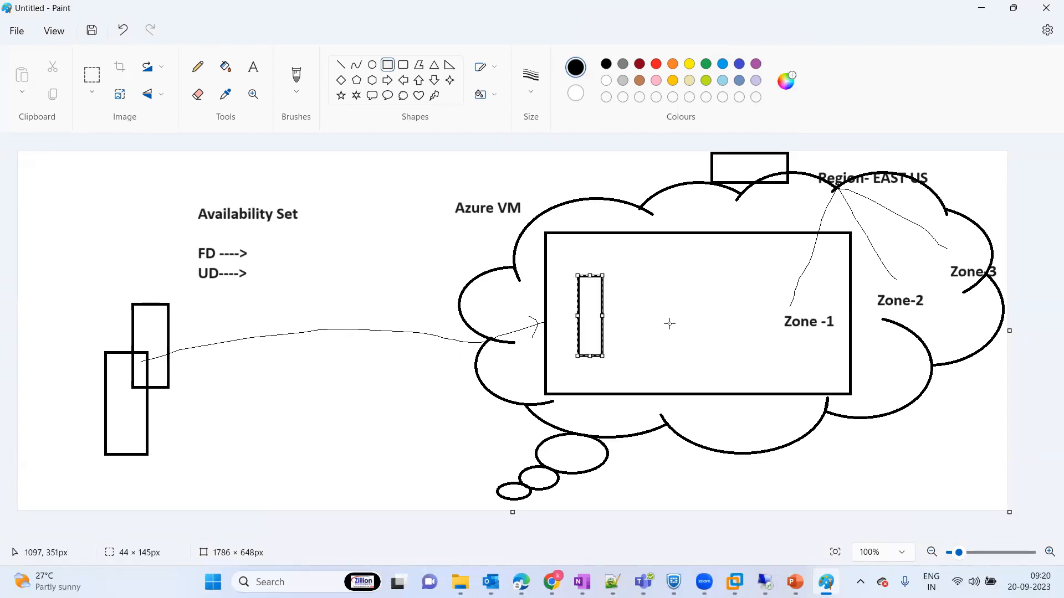
drag(638, 274, 671, 349)
drag(702, 272, 735, 345)
drag(755, 268, 785, 353)
click(809, 364)
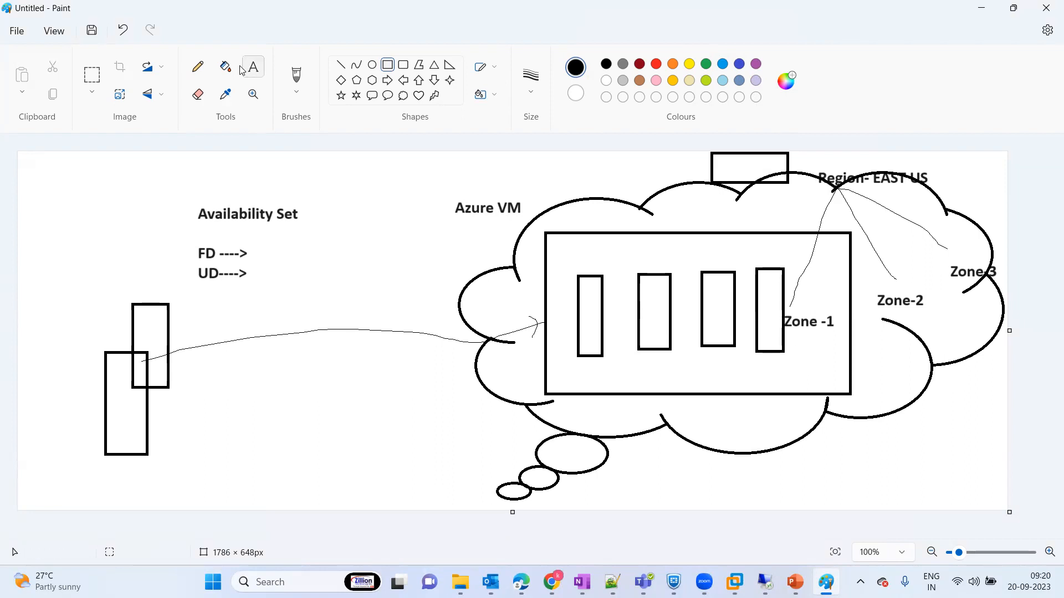
Step: Handwrite R1, R2, R3 and R4 above the four narrow rectangles and sketch a freehand box below the curved arrow
click(198, 67)
mouse_move(563, 259)
mouse_down()
mouse_move(560, 236)
mouse_move(563, 262)
mouse_move(588, 272)
mouse_move(634, 244)
mouse_move(662, 267)
mouse_move(683, 259)
mouse_move(715, 278)
mouse_move(760, 243)
mouse_move(781, 264)
mouse_move(798, 250)
mouse_move(794, 264)
mouse_up()
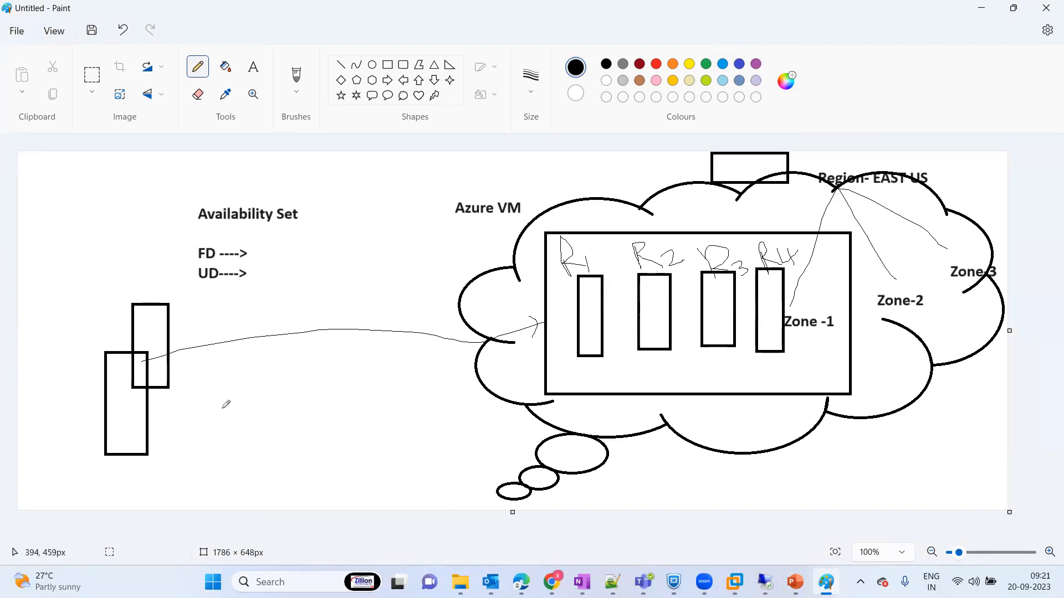
mouse_move(222, 408)
mouse_down()
mouse_move(367, 416)
mouse_move(308, 484)
mouse_move(221, 466)
mouse_move(219, 406)
mouse_up()
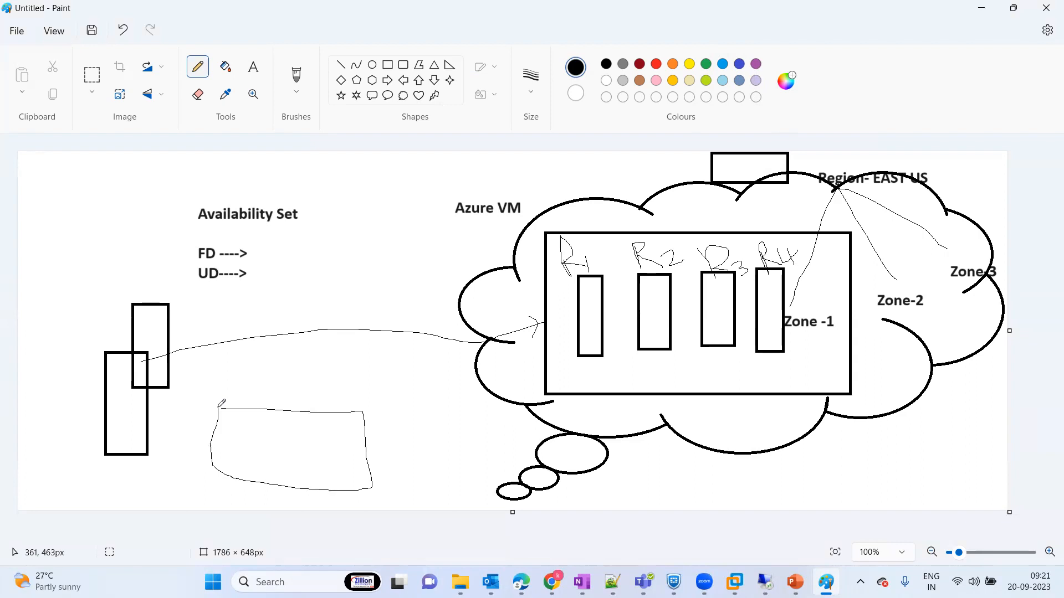
Step: Sketch freehand marks inside, above and beside the freehand box, with a small oval on its right edge
mouse_move(324, 459)
mouse_down()
mouse_move(336, 479)
mouse_move(349, 478)
mouse_move(383, 455)
mouse_move(361, 435)
mouse_up()
drag(431, 435, 425, 458)
mouse_move(431, 418)
mouse_down()
mouse_move(444, 427)
mouse_move(436, 425)
mouse_up()
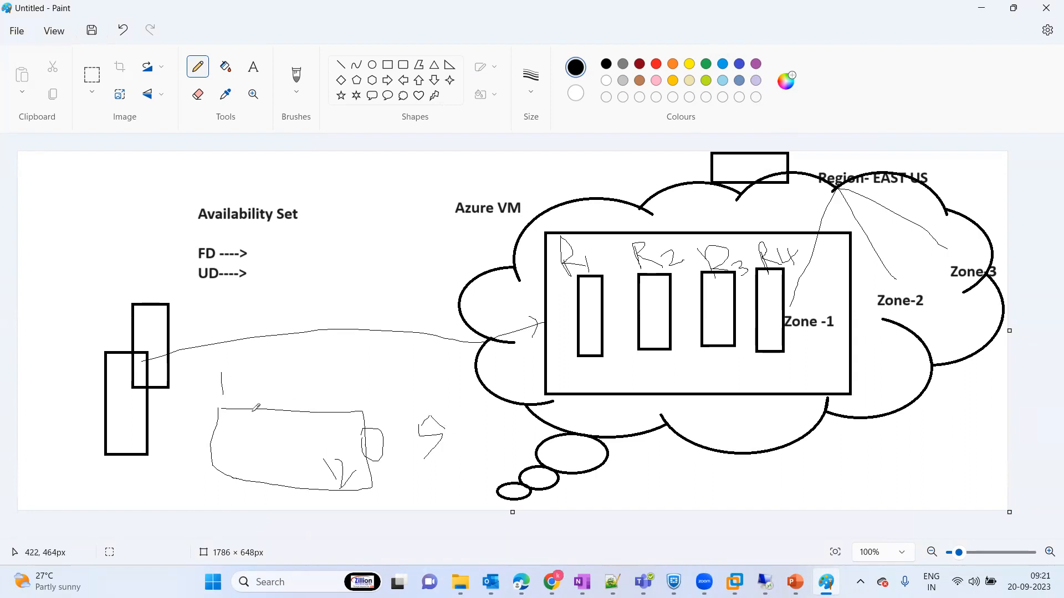
mouse_move(273, 399)
mouse_down()
mouse_move(274, 355)
mouse_move(313, 378)
mouse_move(316, 395)
mouse_up()
Step: Undo the freehand marks added in and around the hand-drawn box, keeping the box itself
key(ctrl+z)
key(ctrl+z)
key(ctrl+z)
key(ctrl+z)
key(ctrl+z)
key(ctrl+z)
key(ctrl+z)
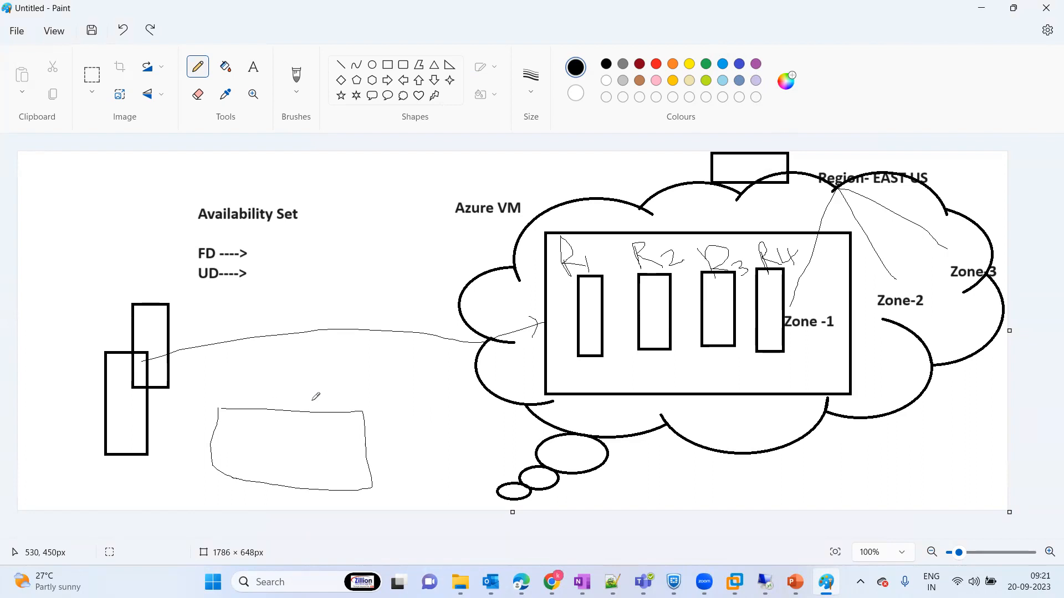
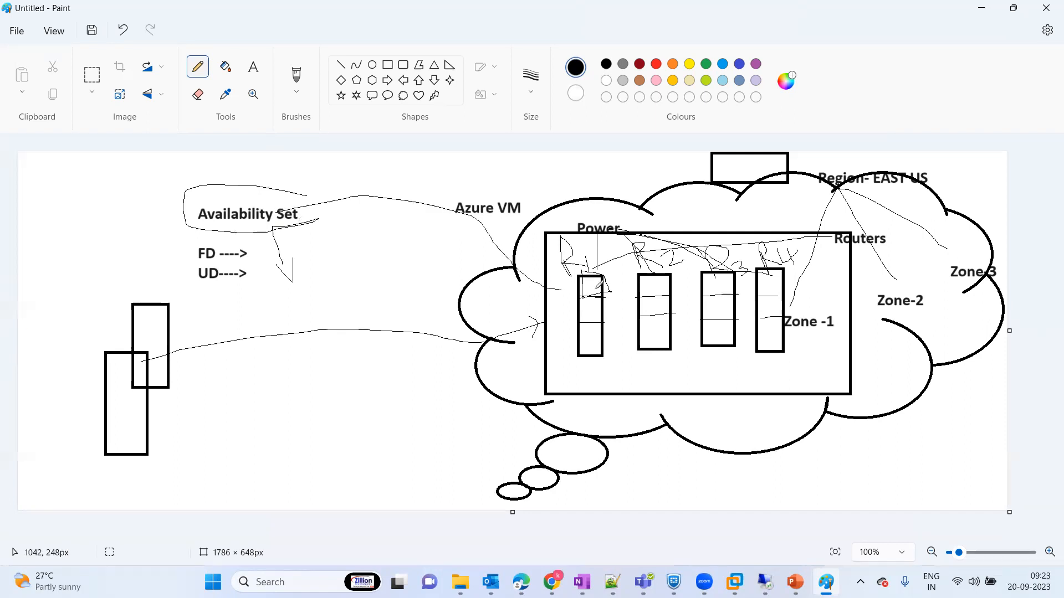
Step: Draw freehand curves from Availability Set to racks R2 and R4, sketch a box in rack R1, and loop around the Power label
mouse_move(314, 198)
mouse_down()
mouse_move(628, 209)
mouse_move(645, 260)
mouse_up()
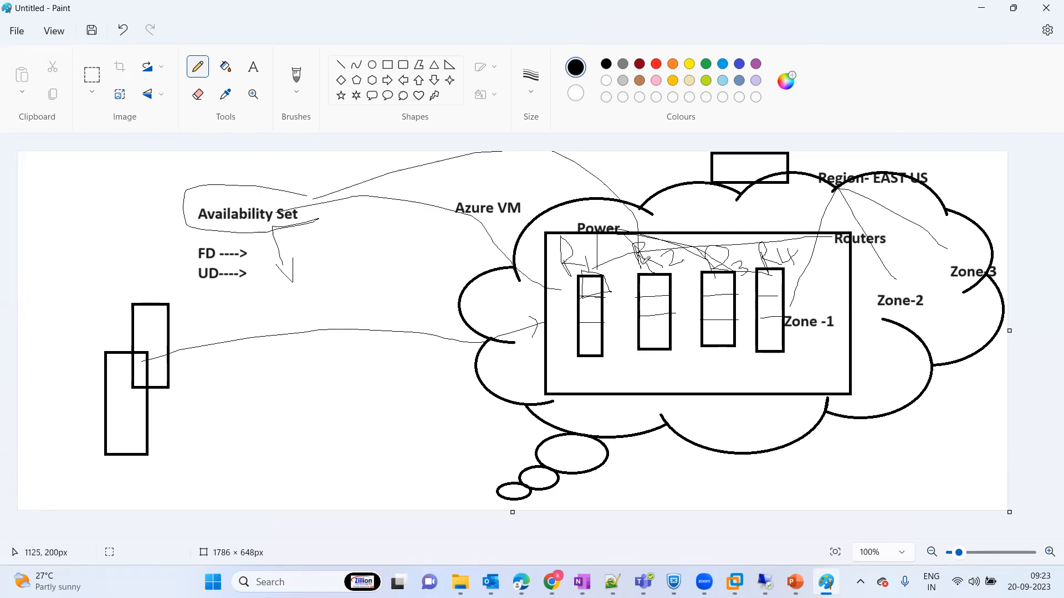
mouse_move(315, 198)
mouse_down()
mouse_move(789, 233)
mouse_move(792, 265)
mouse_up()
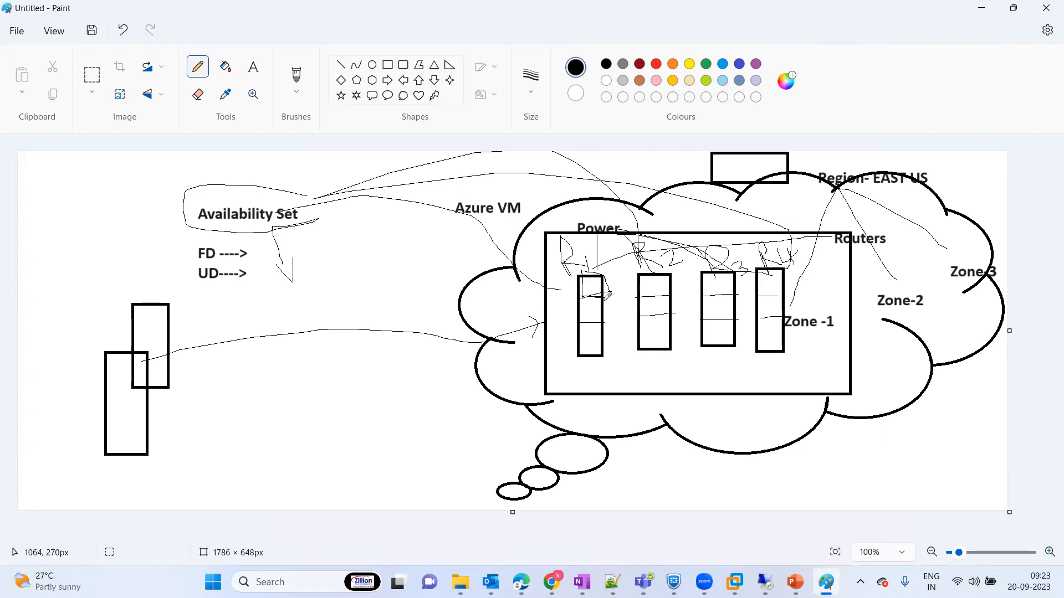
mouse_move(579, 299)
mouse_down()
mouse_move(576, 322)
mouse_move(609, 321)
mouse_move(591, 291)
mouse_move(571, 294)
mouse_up()
mouse_move(621, 219)
mouse_down()
mouse_move(581, 209)
mouse_move(577, 243)
mouse_move(618, 233)
mouse_up()
Step: Draw a freehand arrow beside the FD label and handwrite a 3 enclosed in a rounded box at its end
mouse_move(259, 250)
mouse_down()
mouse_move(325, 251)
mouse_move(320, 273)
mouse_up()
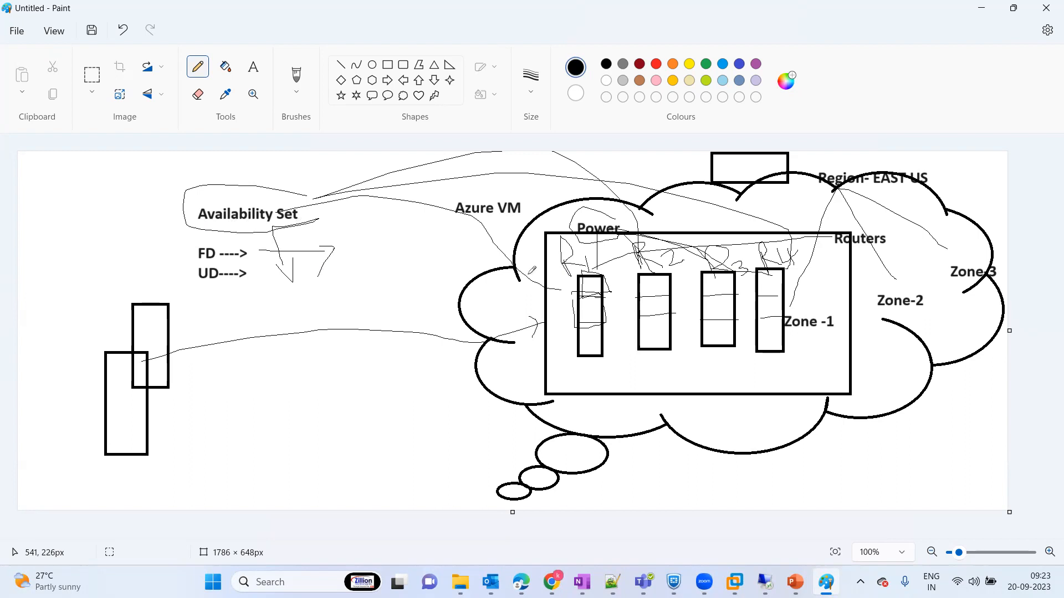
drag(359, 237, 361, 278)
mouse_move(359, 232)
mouse_down()
mouse_move(339, 265)
mouse_move(352, 238)
mouse_up()
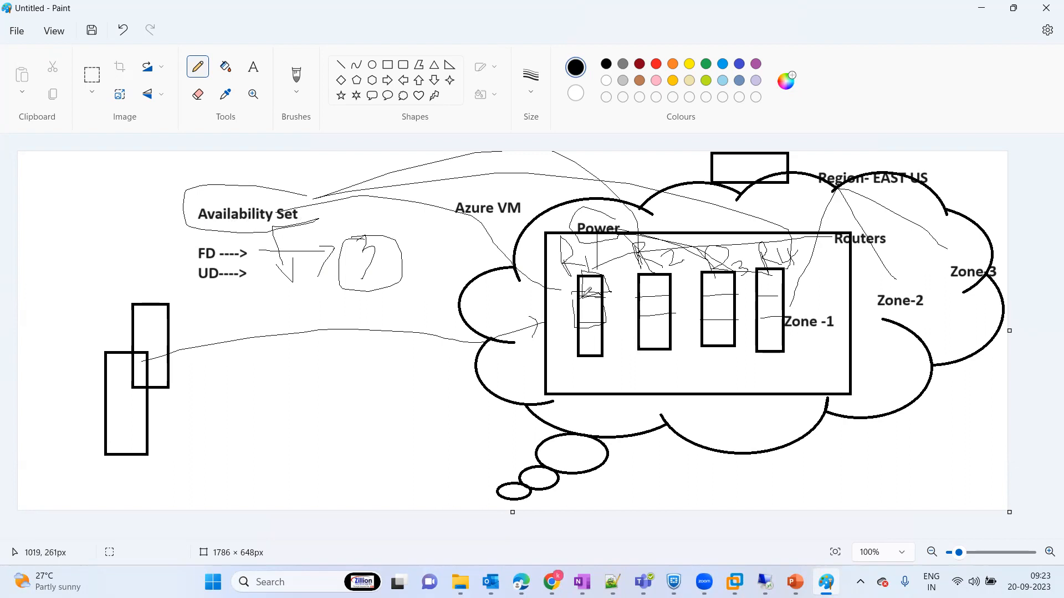
Step: Sketch small boxes inside racks R2 and R3, plus an arrow, a circle and two tilted boxes in the empty area below the FD and UD labels
mouse_move(582, 296)
mouse_down()
mouse_move(584, 331)
mouse_move(606, 290)
mouse_move(596, 284)
mouse_move(670, 325)
mouse_move(718, 318)
mouse_move(742, 294)
mouse_move(699, 290)
mouse_up()
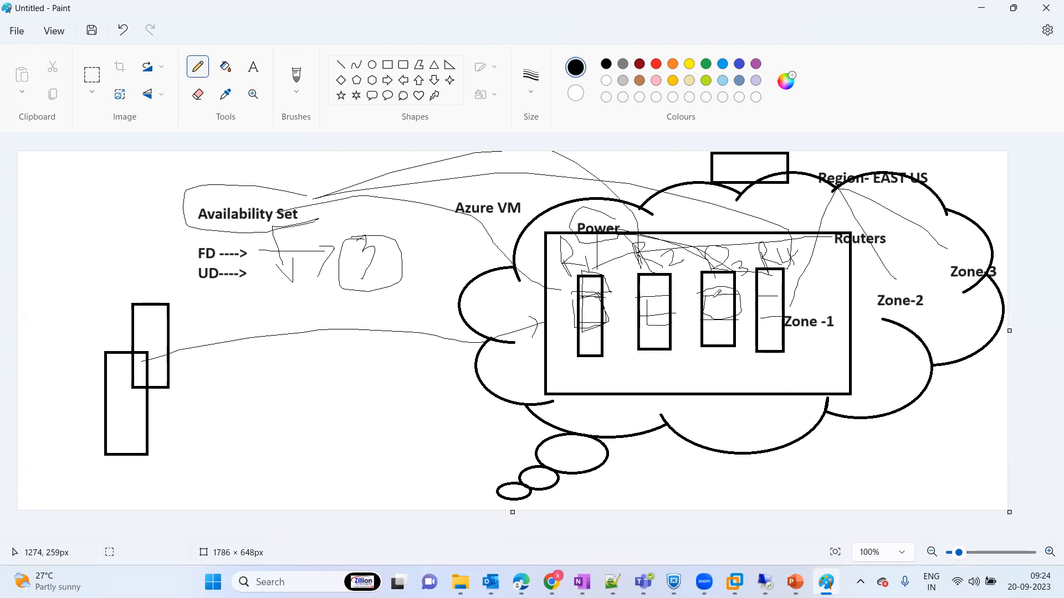
mouse_move(250, 401)
mouse_down()
mouse_move(242, 370)
mouse_move(246, 390)
mouse_move(289, 419)
mouse_move(280, 452)
mouse_move(289, 419)
mouse_up()
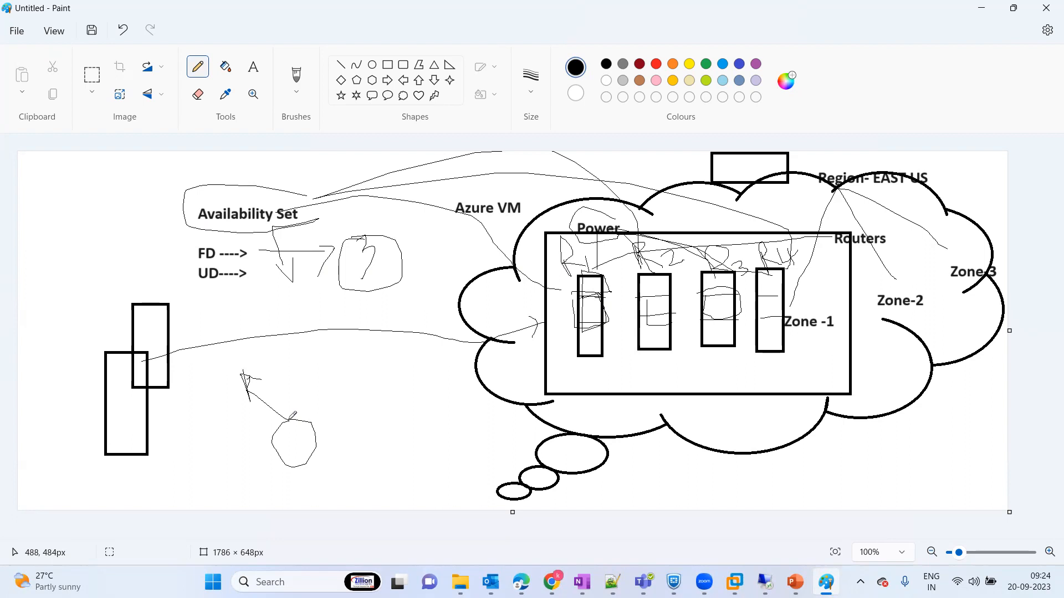
mouse_move(288, 419)
mouse_down()
mouse_move(318, 393)
mouse_move(381, 446)
mouse_move(309, 395)
mouse_up()
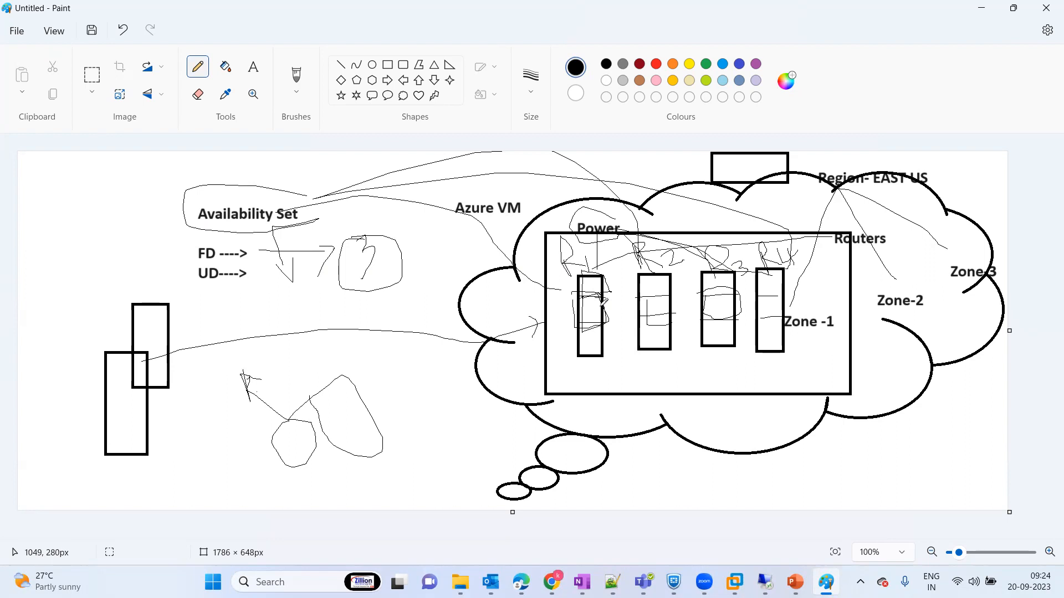
mouse_move(368, 365)
mouse_down()
mouse_move(393, 413)
mouse_move(369, 361)
mouse_move(435, 378)
mouse_move(397, 418)
mouse_up()
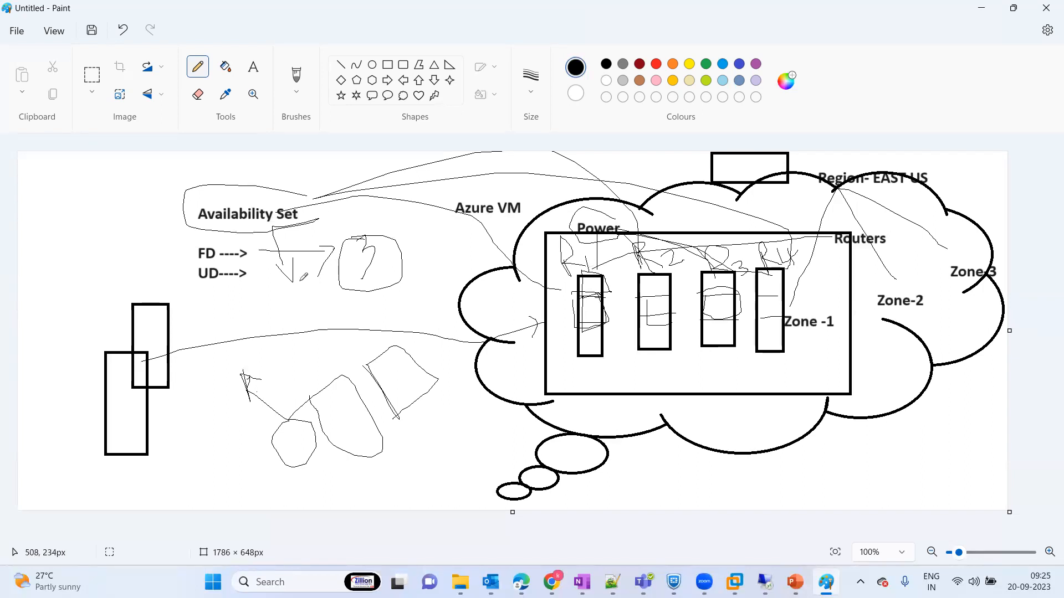
Step: Draw a short line beside the UD label, handwrite notes left of Availability Set, and loop around UD
drag(252, 279, 280, 278)
mouse_move(53, 218)
mouse_down()
mouse_move(61, 197)
mouse_move(73, 210)
mouse_move(57, 211)
mouse_move(96, 189)
mouse_move(90, 173)
mouse_up()
mouse_move(98, 245)
mouse_down()
mouse_move(127, 267)
mouse_move(120, 247)
mouse_move(146, 256)
mouse_move(140, 243)
mouse_move(159, 225)
mouse_move(176, 241)
mouse_move(172, 193)
mouse_up()
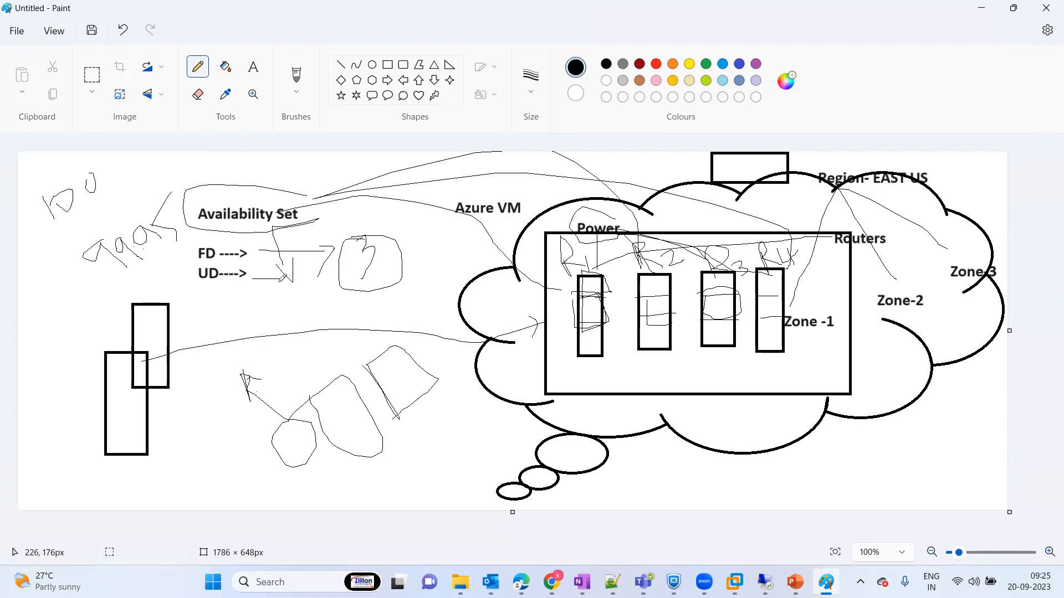
mouse_move(248, 258)
mouse_down()
mouse_move(190, 299)
mouse_move(250, 274)
mouse_up()
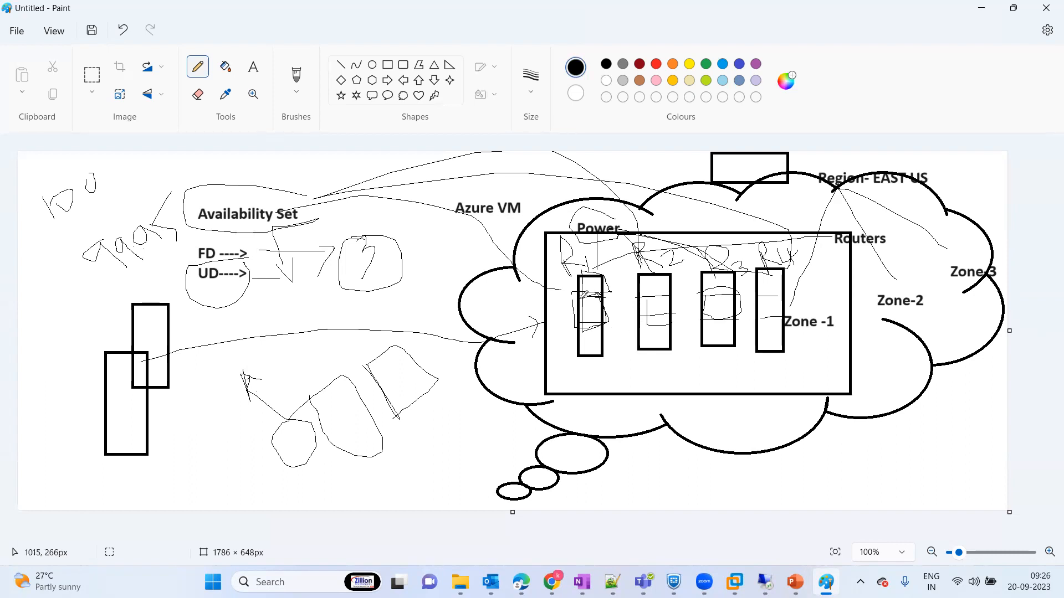
Step: Draw freehand horizontal lines across the four racks and handwrite two row labels just outside the large rectangle
drag(608, 292, 771, 281)
drag(580, 322, 776, 313)
mouse_move(501, 302)
mouse_down()
mouse_move(504, 327)
mouse_move(520, 330)
mouse_move(523, 377)
mouse_move(543, 379)
mouse_up()
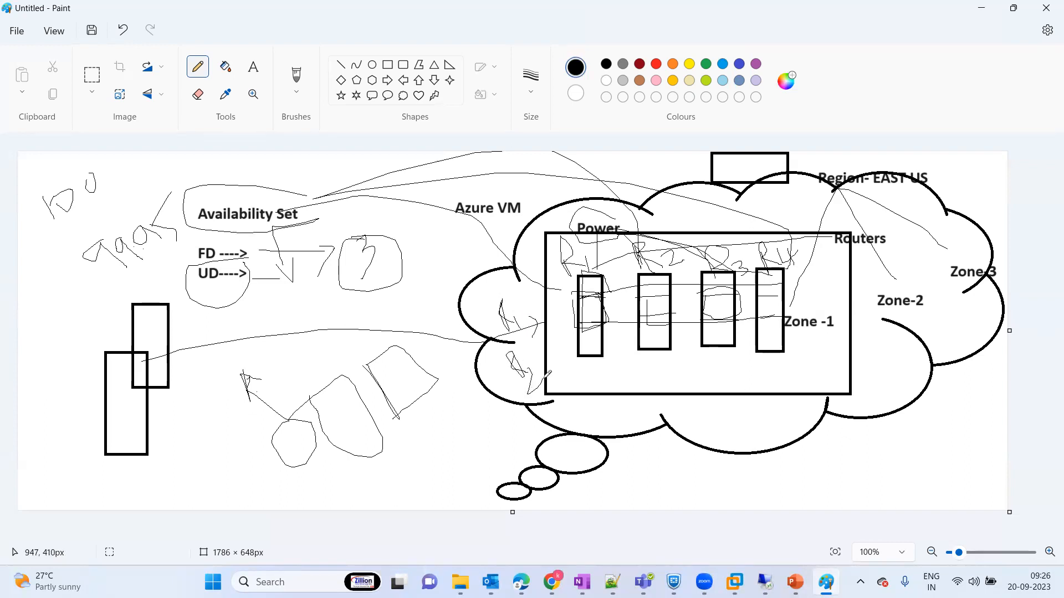
drag(570, 302, 708, 300)
Step: Handwrite 20 beside UD, circle the handwritten word near Availability Set, and enclose the racks in a freehand loop with another crossing line
mouse_move(280, 248)
mouse_down()
mouse_move(270, 292)
mouse_move(294, 274)
mouse_move(302, 292)
mouse_move(304, 268)
mouse_up()
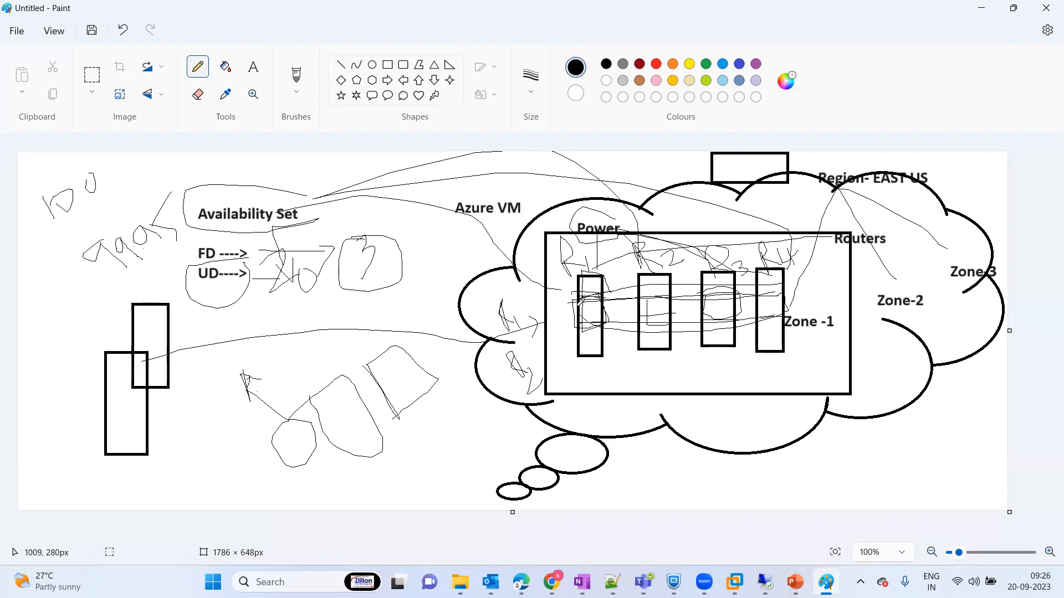
mouse_move(95, 287)
mouse_down()
mouse_move(162, 256)
mouse_move(83, 226)
mouse_move(88, 289)
mouse_move(158, 257)
mouse_up()
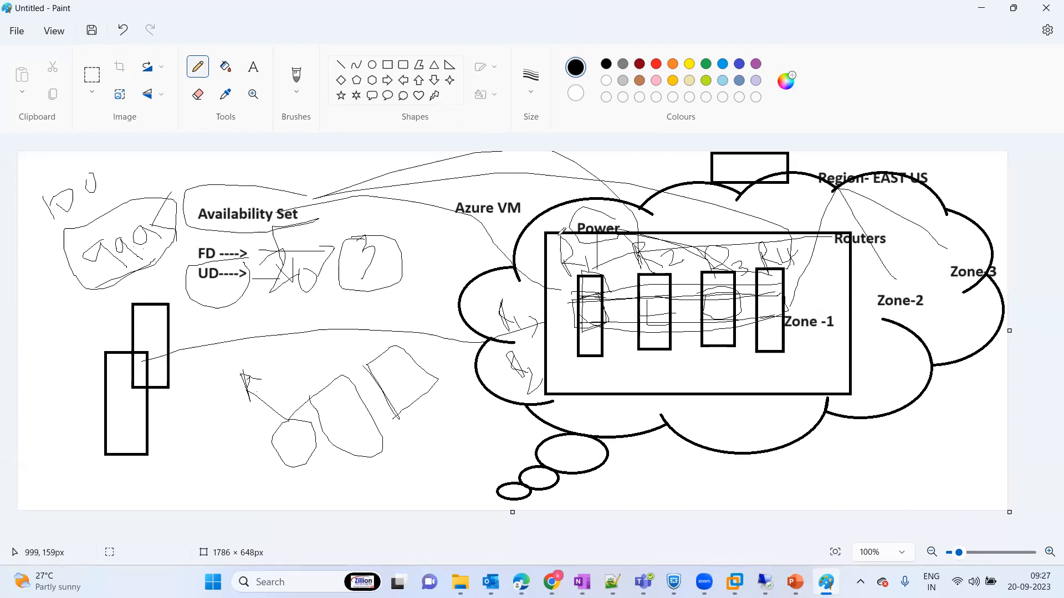
mouse_move(558, 275)
mouse_down()
mouse_move(765, 368)
mouse_move(822, 249)
mouse_move(643, 228)
mouse_move(560, 233)
mouse_move(565, 288)
mouse_move(793, 342)
mouse_up()
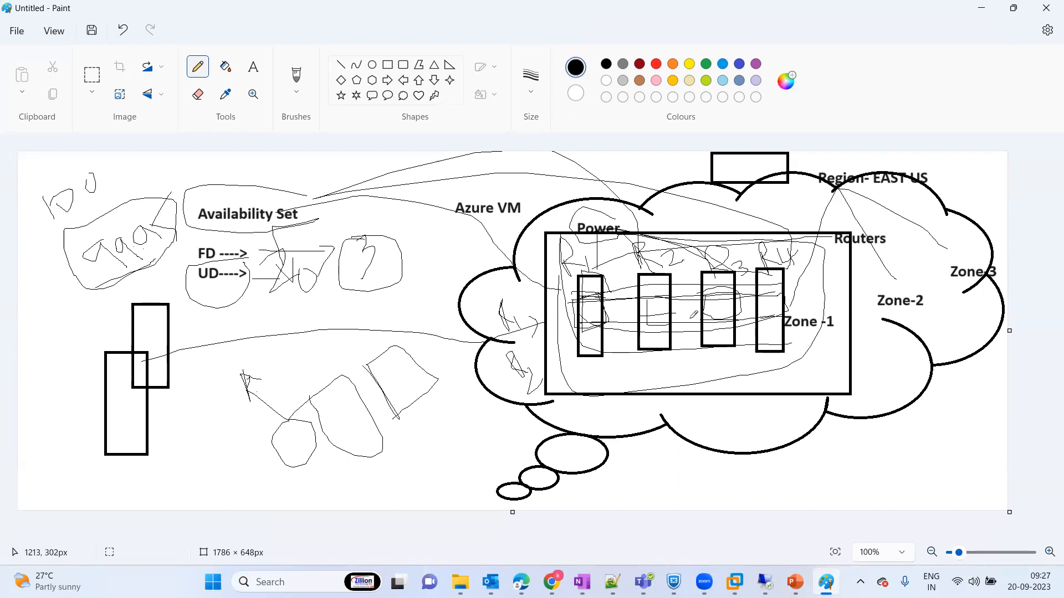
drag(585, 301, 782, 291)
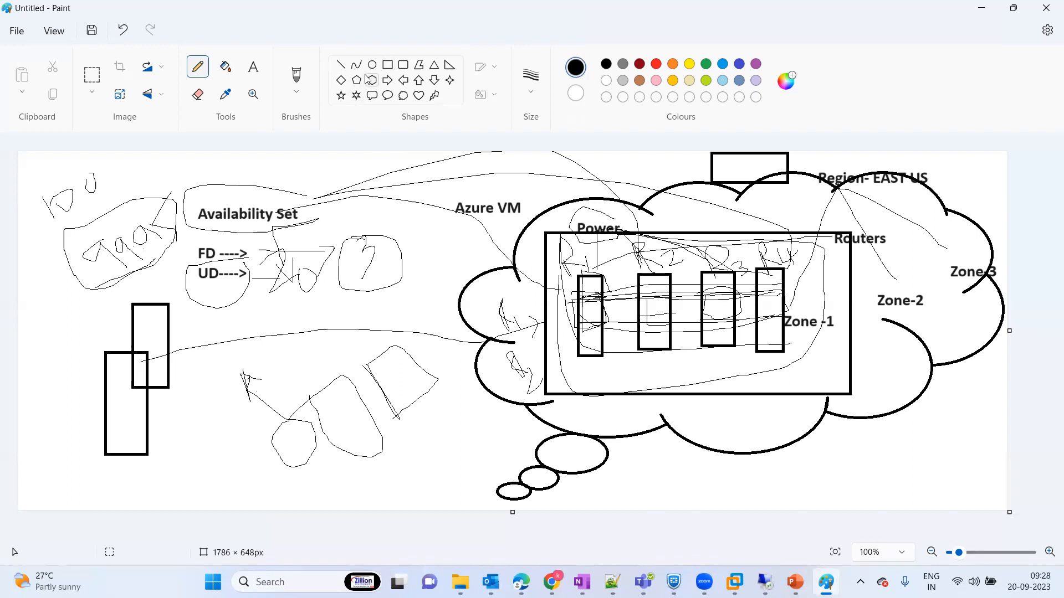
Step: Add a bold 22-point Calibri text label reading Availabulity Zone above the Availability Set label
click(254, 67)
click(175, 159)
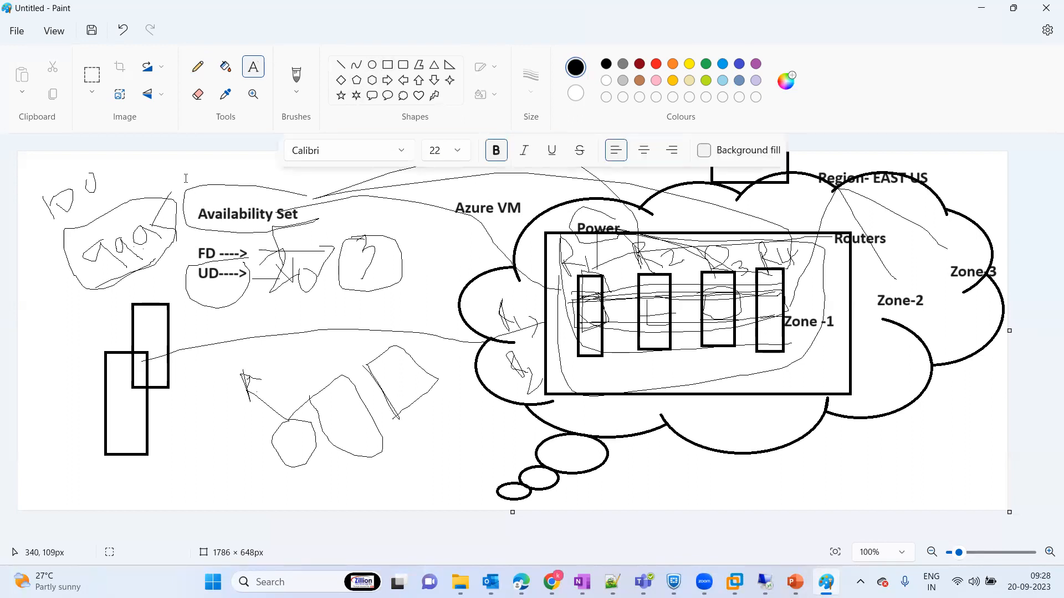
drag(297, 169, 332, 188)
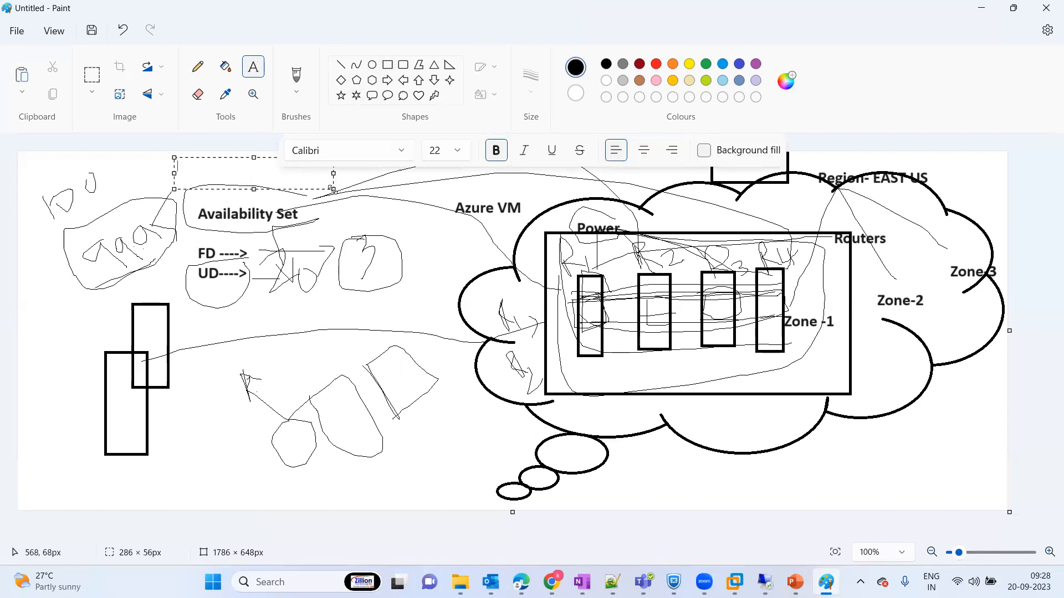
text(Availabulity Zone)
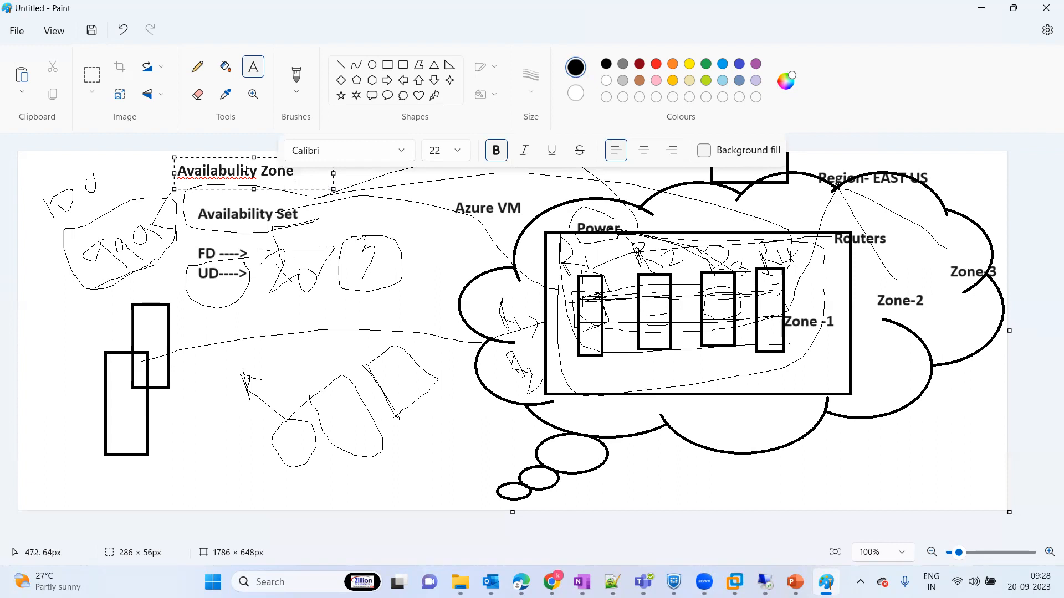
Step: Correct the misspelled first word of the new label to Availability using the suggested spelling
click(228, 173)
right_click(229, 173)
mouse_move(311, 221)
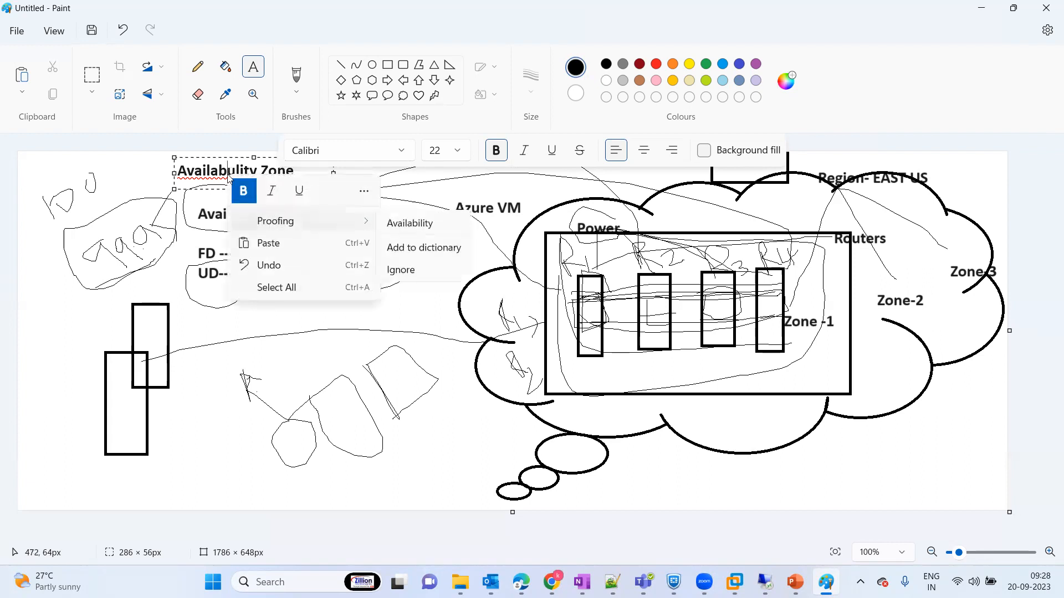
click(413, 222)
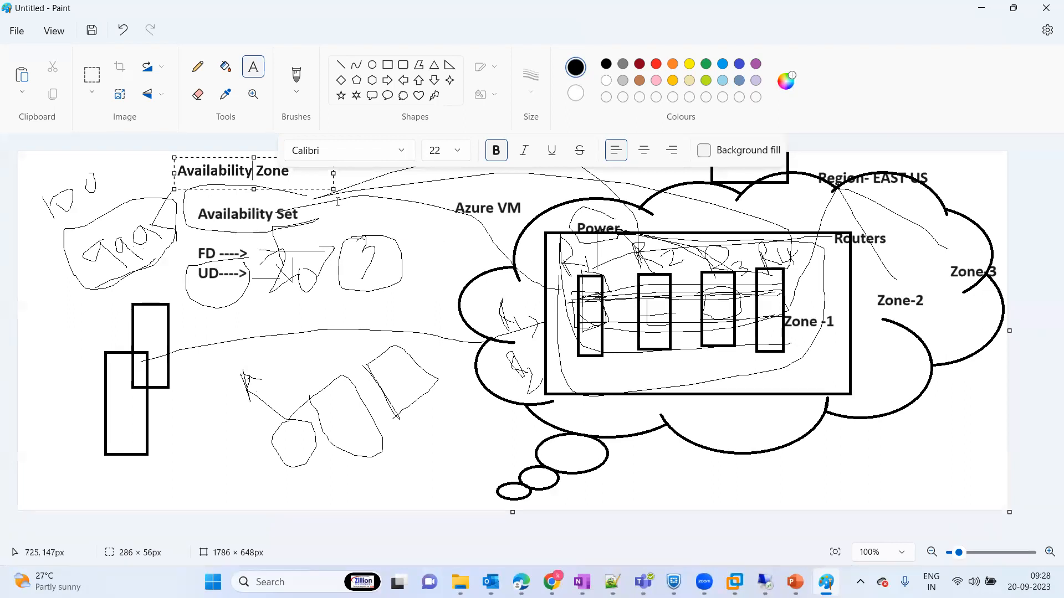
click(784, 311)
drag(784, 311, 844, 337)
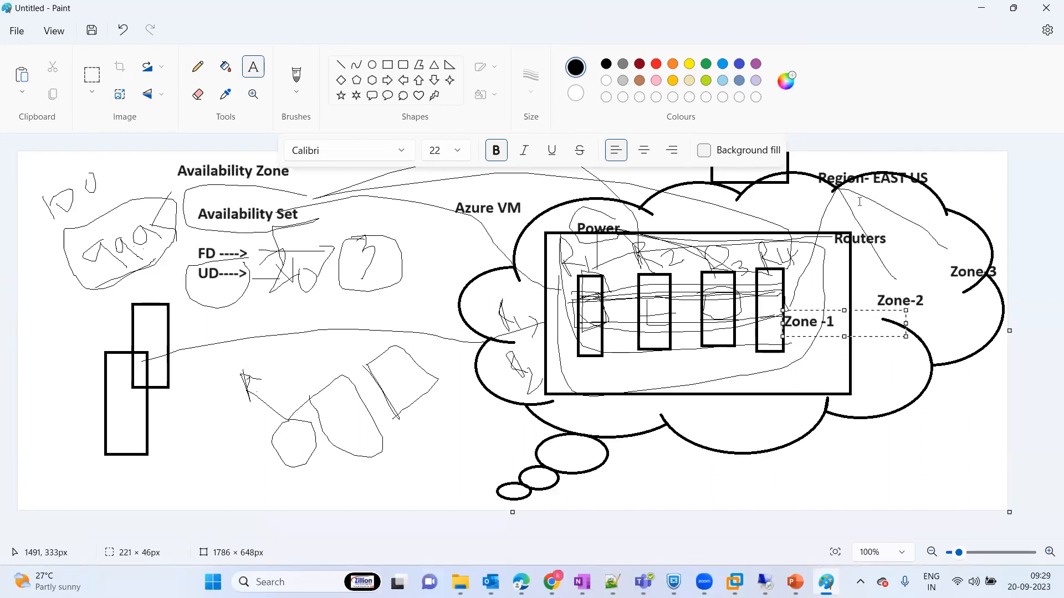
click(833, 359)
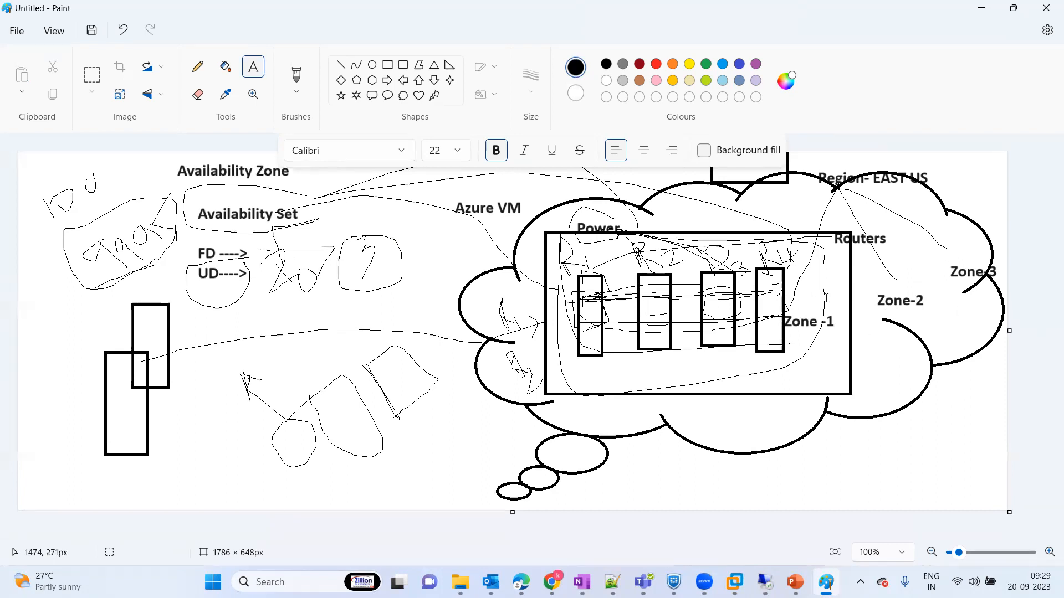
drag(824, 298, 948, 319)
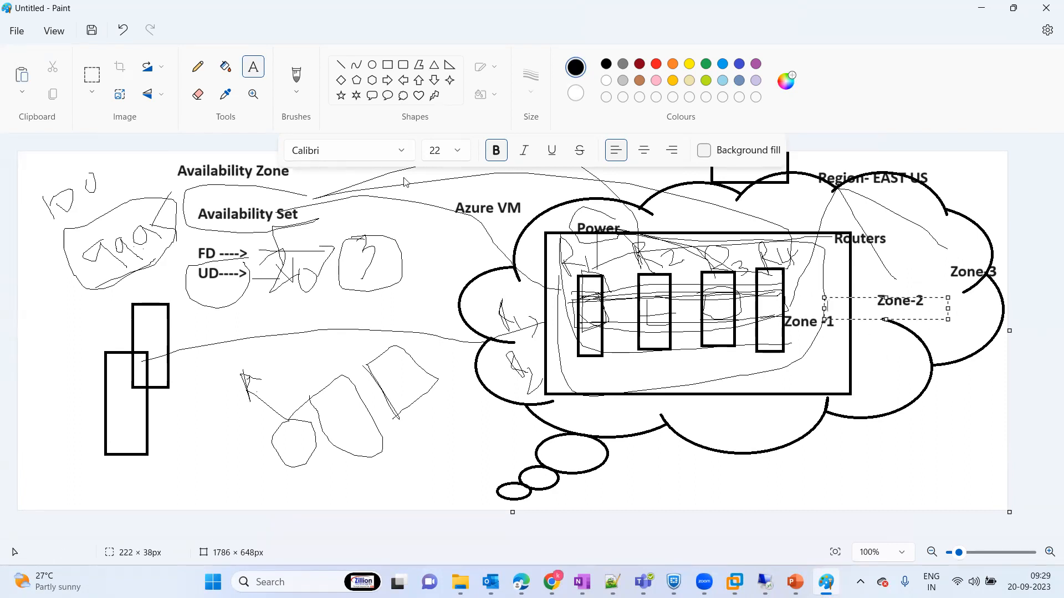
Step: Draw orange freehand loops with the pencil, one around Zone-2 and Zone-3 and one around Zone -1
click(199, 66)
click(673, 63)
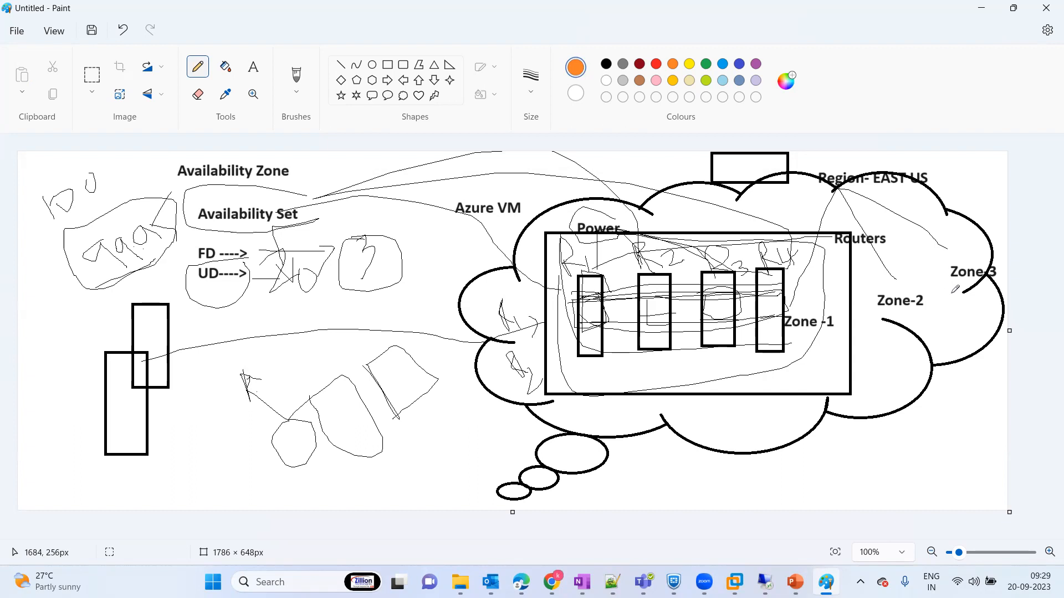
mouse_move(940, 271)
mouse_down()
mouse_move(907, 269)
mouse_move(1005, 308)
mouse_move(933, 273)
mouse_up()
mouse_move(812, 296)
mouse_down()
mouse_move(776, 304)
mouse_move(831, 339)
mouse_move(797, 297)
mouse_up()
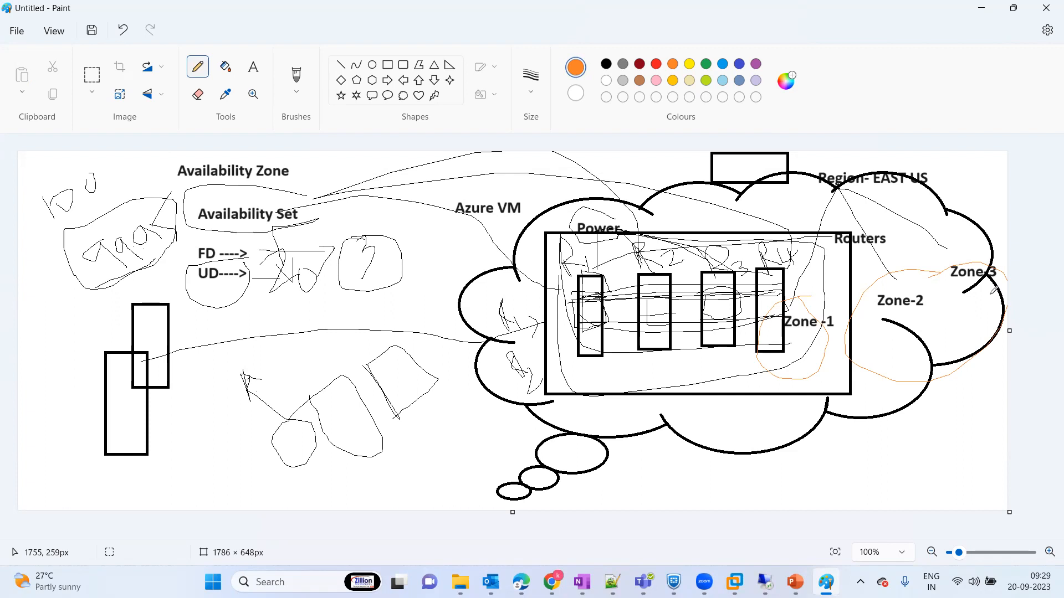
Step: Switch to the Azure portal's virtual machine form and set the availability options to Availability set
key(alt+Tab)
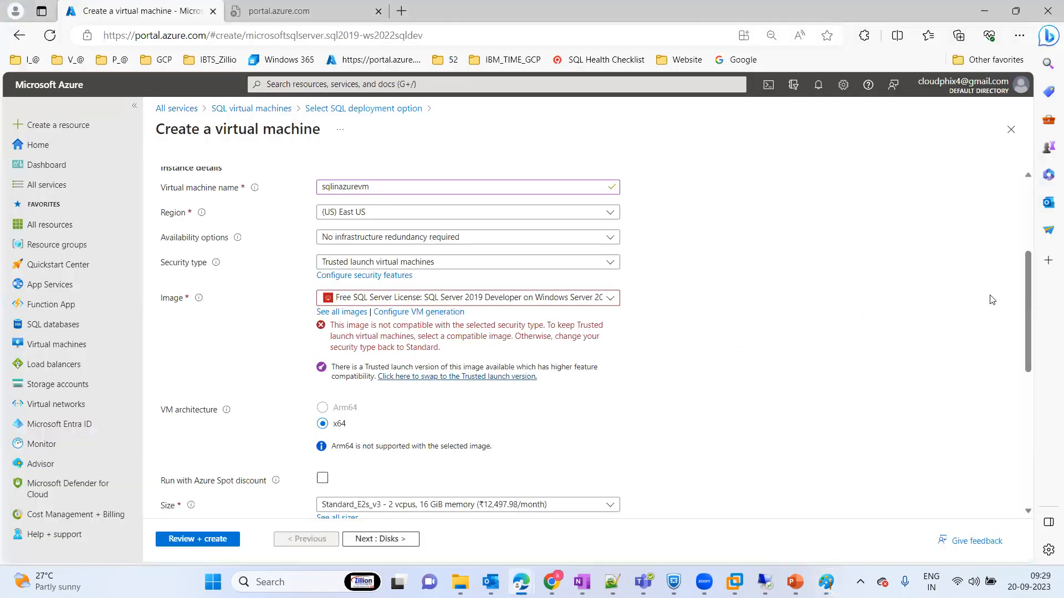
click(453, 237)
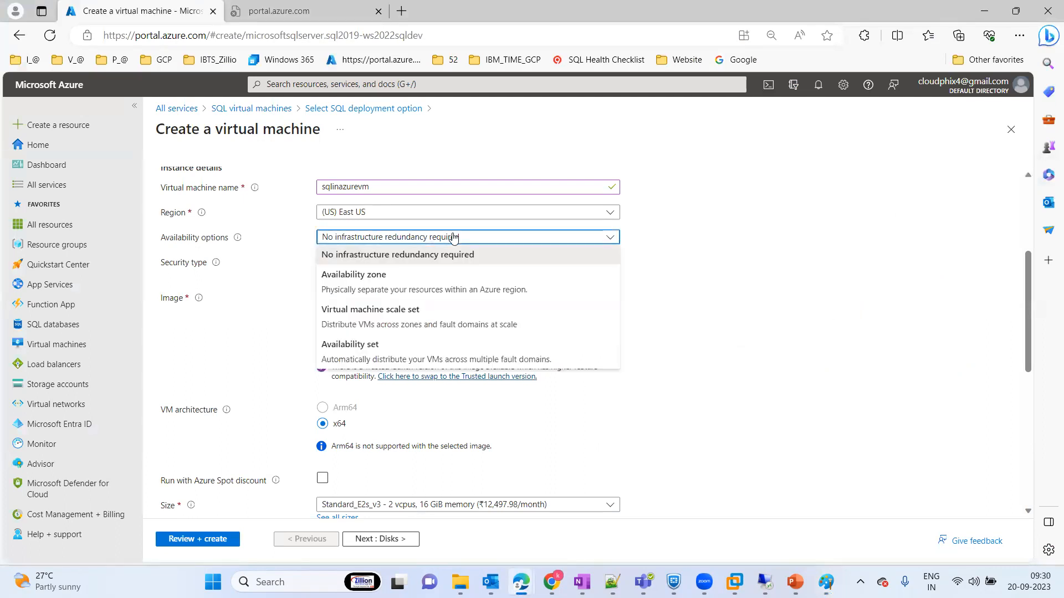
click(397, 349)
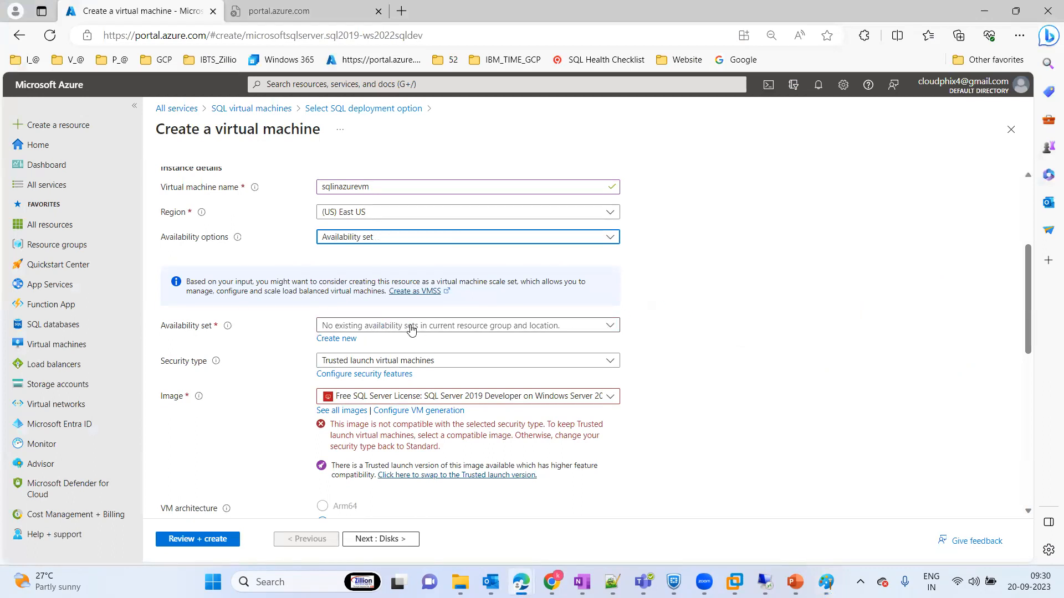
Step: Start creating a new availability set for the virtual machine and name it AVSET_SQL
click(447, 329)
click(447, 330)
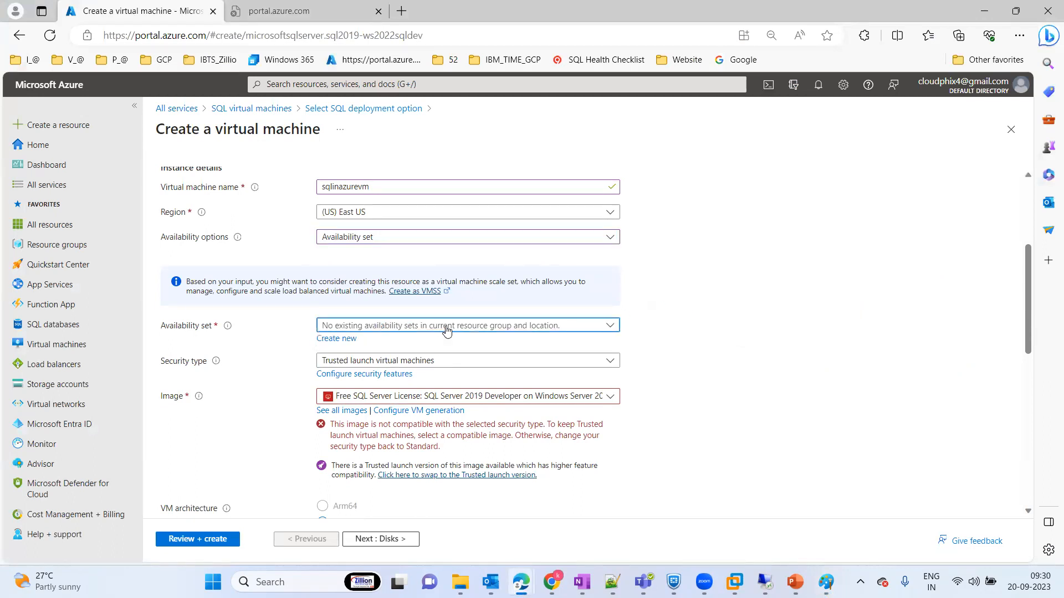
click(339, 341)
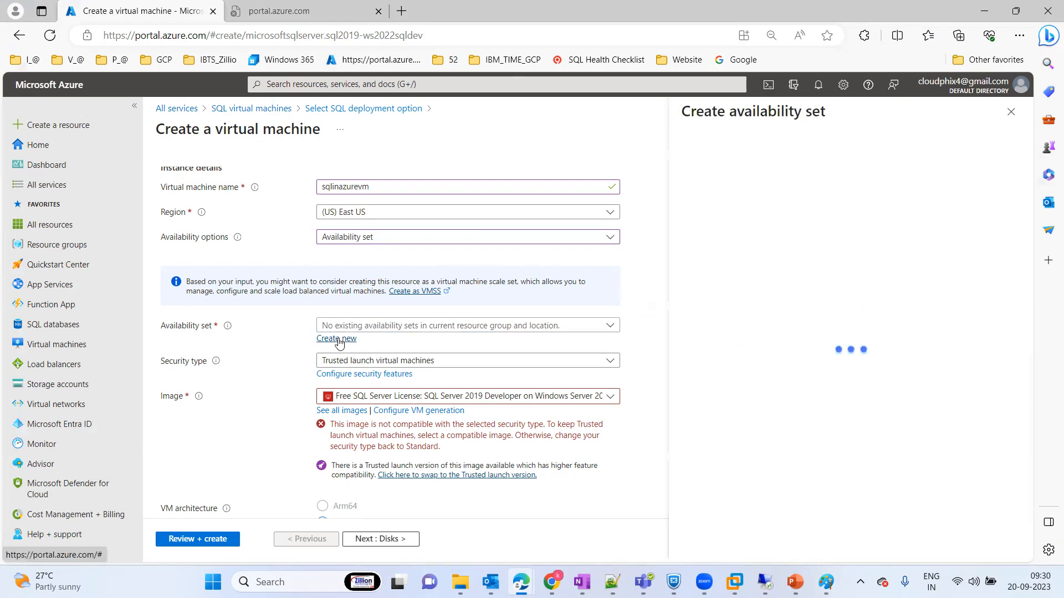
click(705, 188)
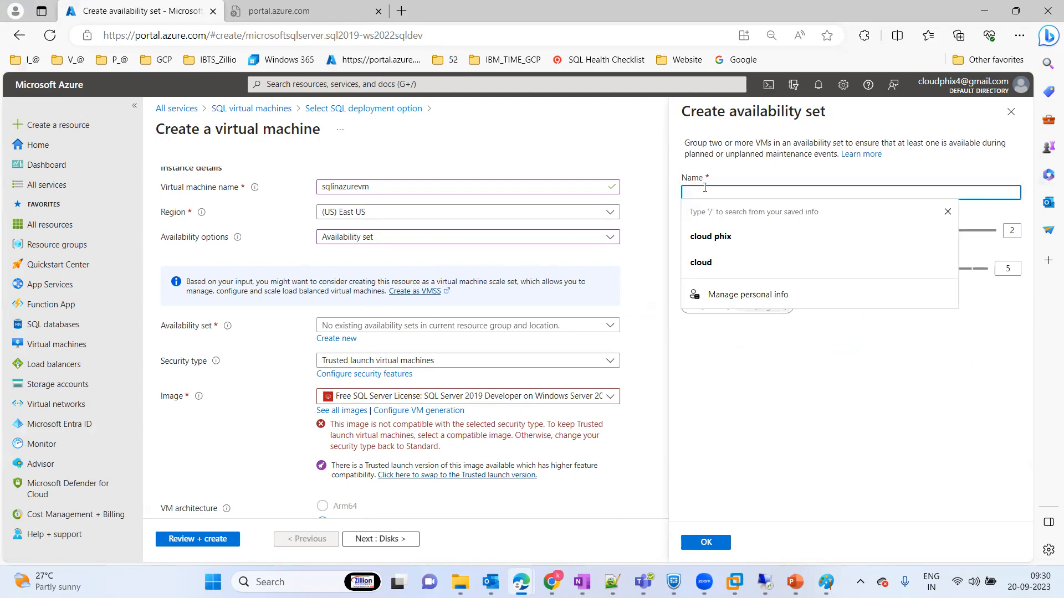
text(SQL)
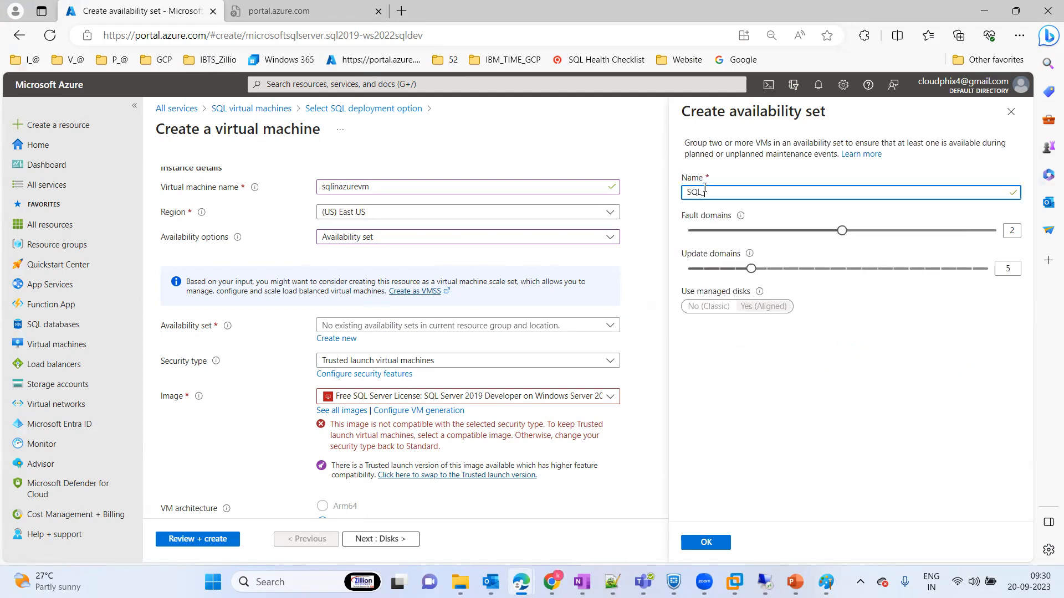
text(_)
key(BackSpace)
key(BackSpace)
key(BackSpace)
text(S)
key(BackSpace)
text(AVSET_SQL)
click(751, 164)
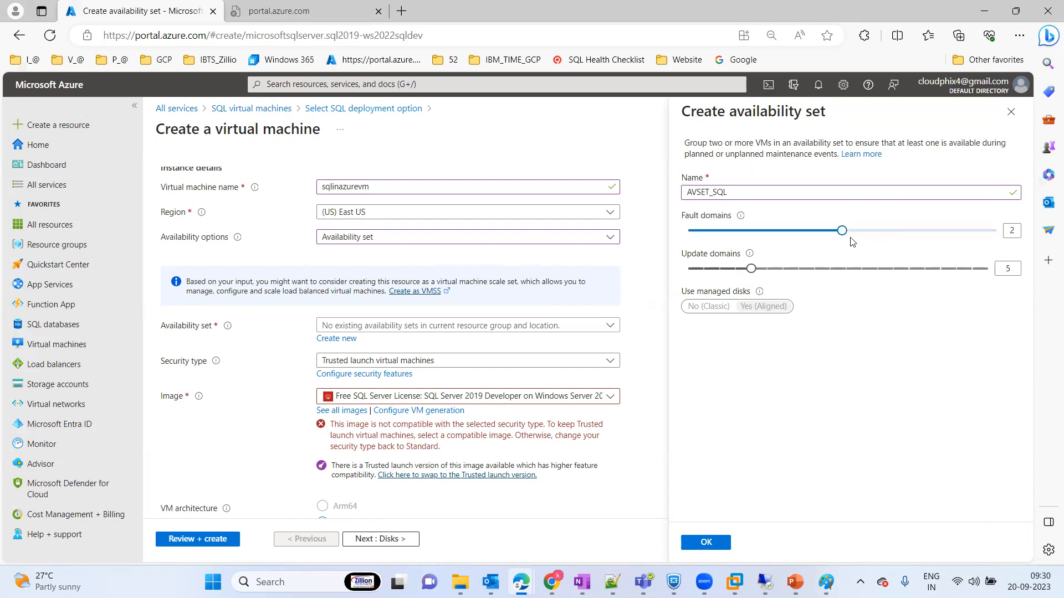
Step: Set the availability set's fault domains to 3 and its update domains to 20
drag(842, 237, 1049, 241)
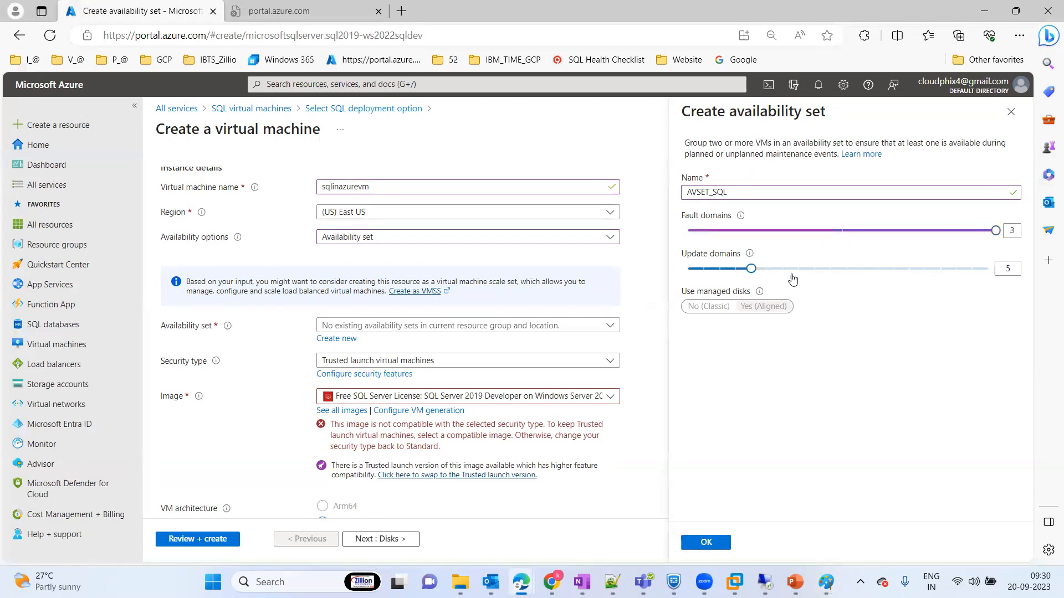
drag(752, 269, 987, 269)
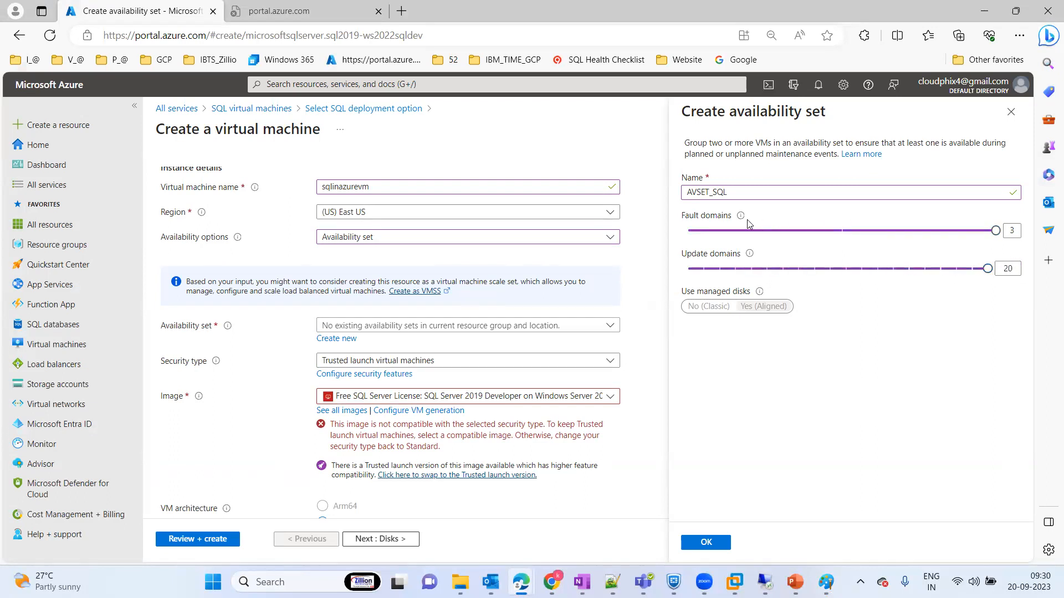
Step: Reduce the availability set's update domains to 5, keep 3 fault domains, and confirm creating AVSET_SQL
mouse_move(741, 218)
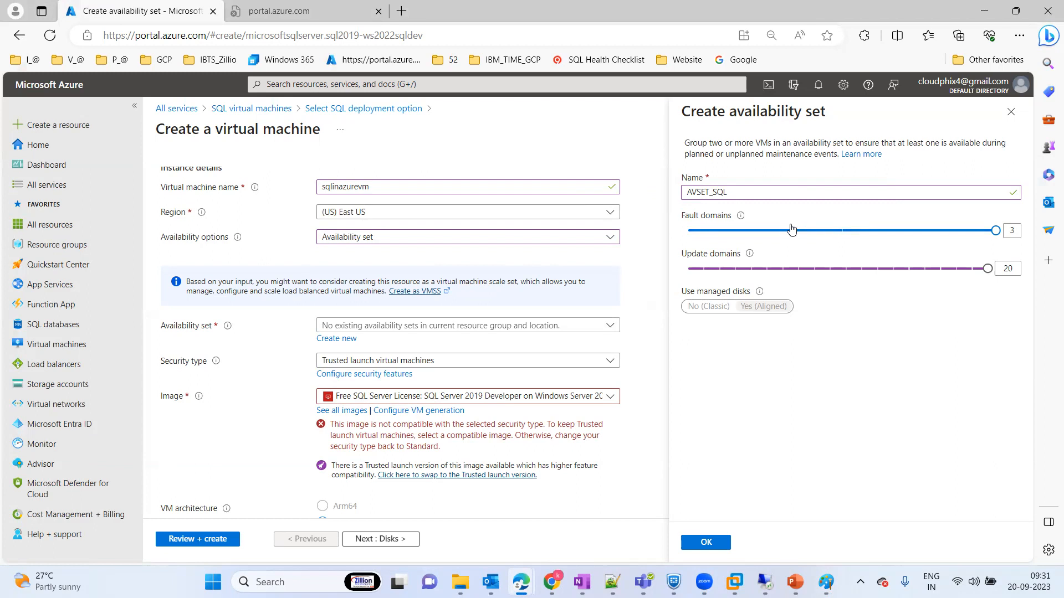
mouse_move(750, 255)
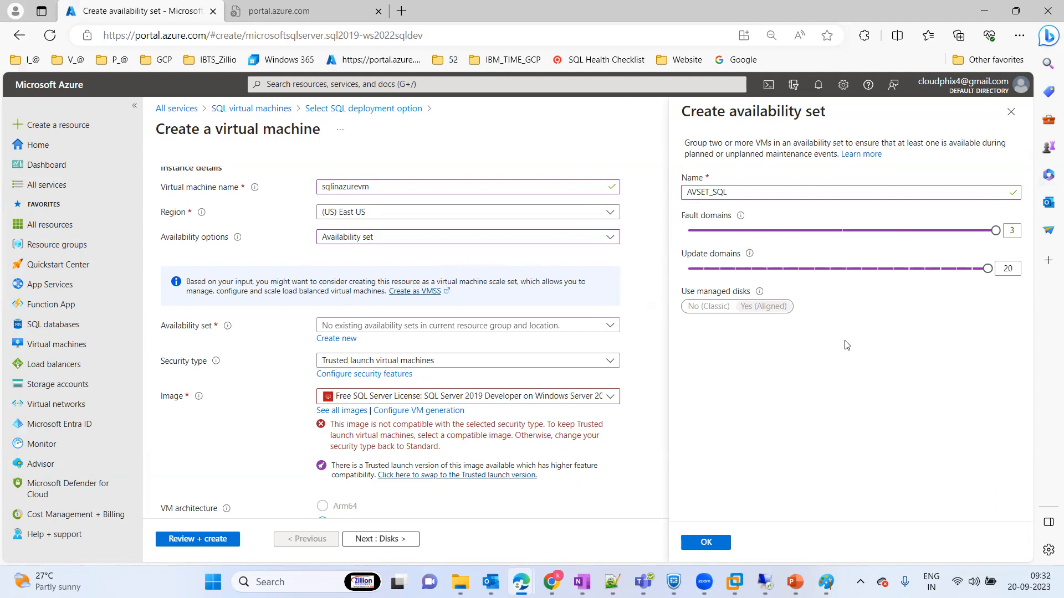
mouse_move(995, 230)
mouse_down()
mouse_move(720, 239)
mouse_move(996, 232)
mouse_up()
click(760, 233)
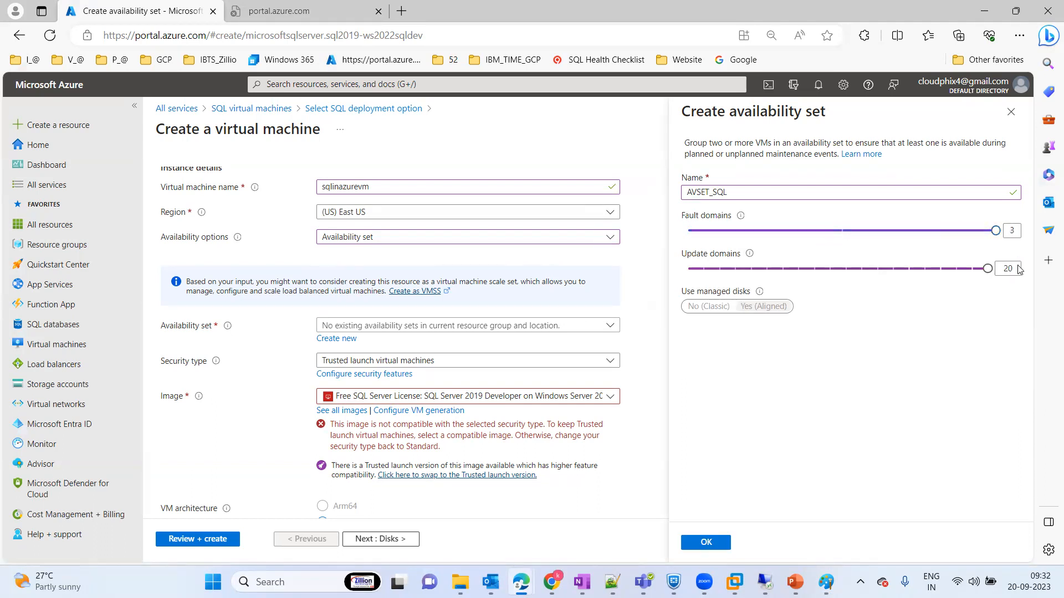
drag(987, 269, 744, 272)
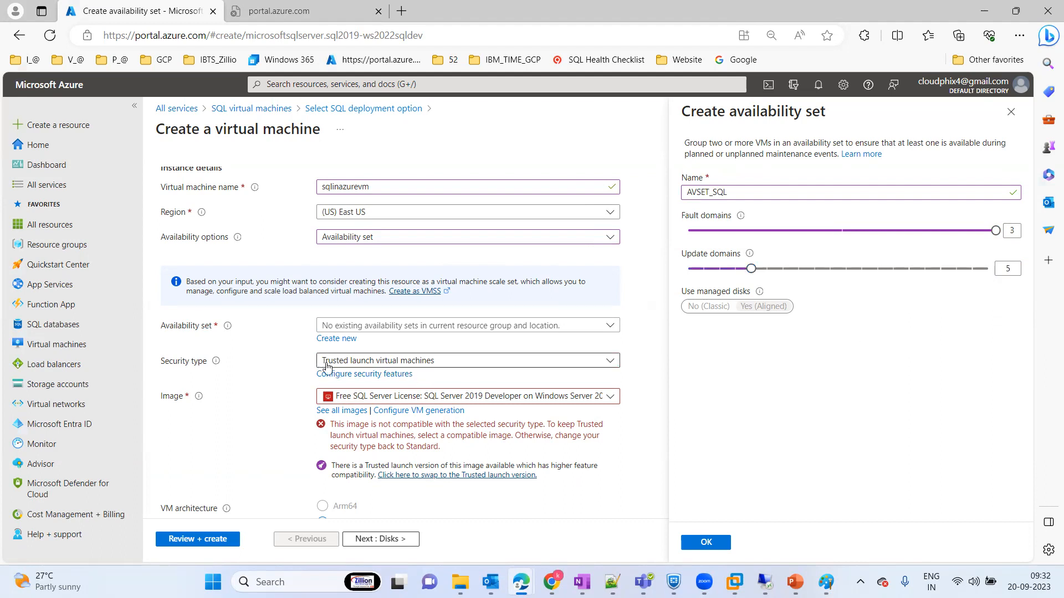
click(611, 331)
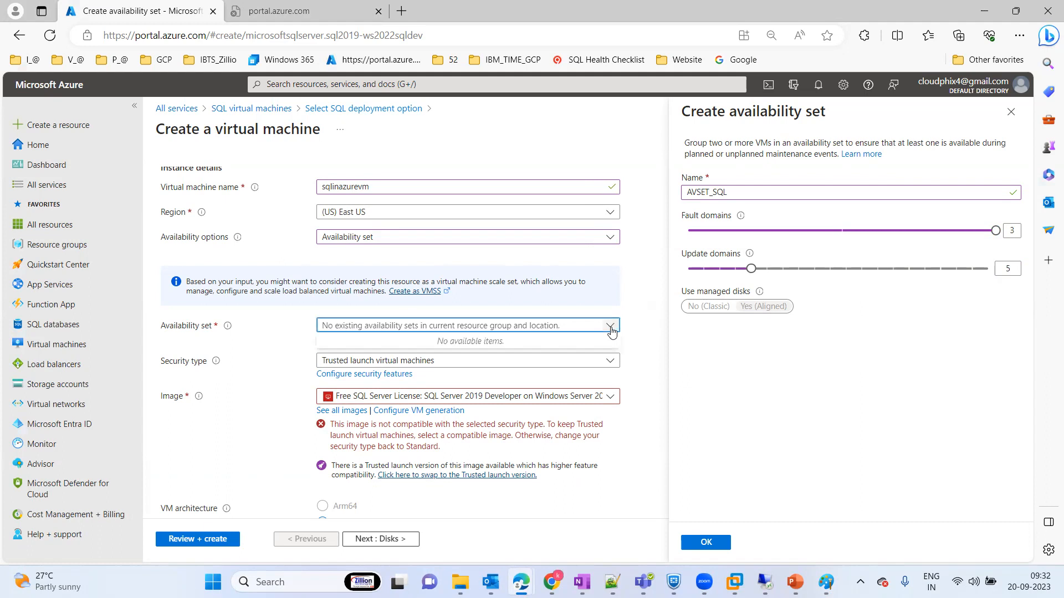
click(709, 543)
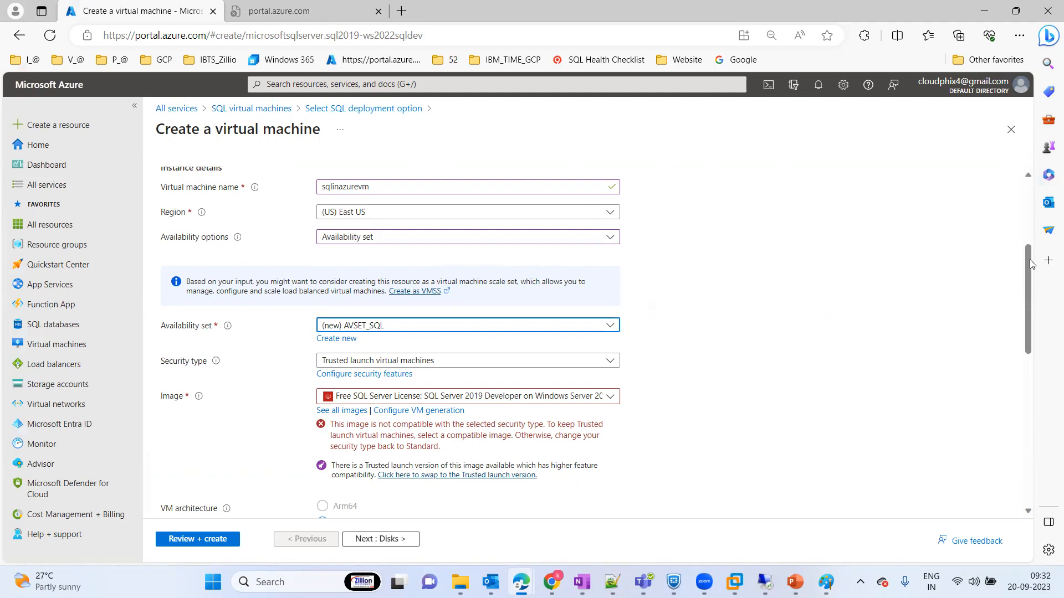
Step: Change the virtual machine's security type to Standard
drag(1029, 266, 1028, 279)
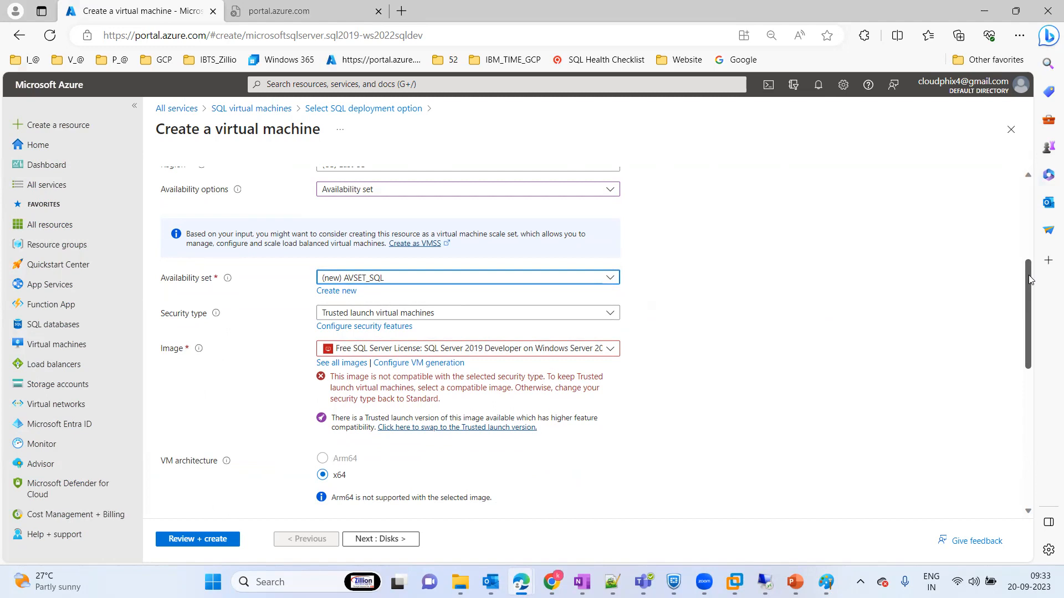
drag(1031, 288, 1033, 331)
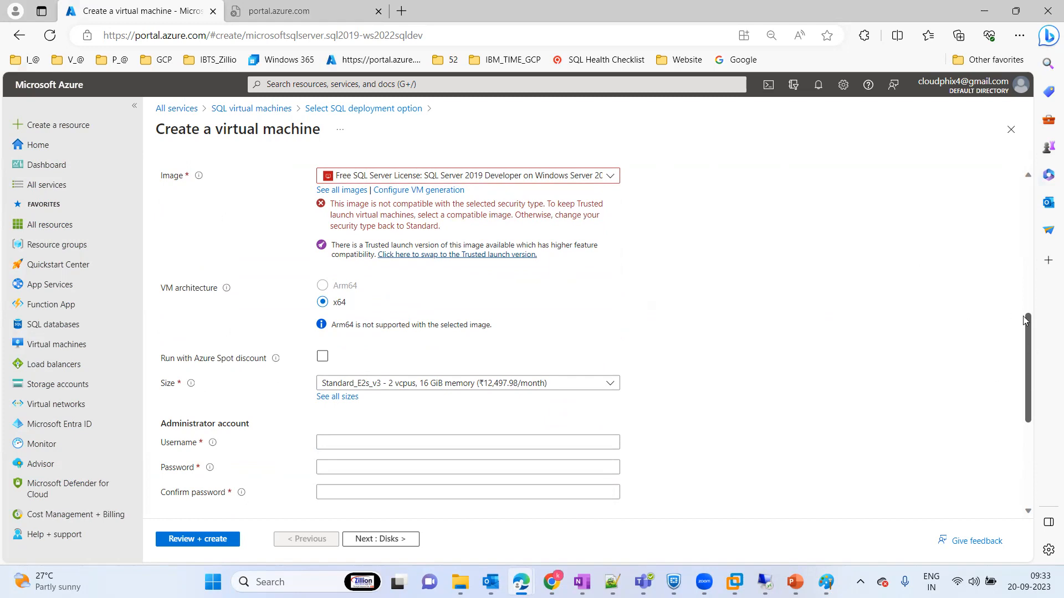
scroll(1023, 311, up, 4)
click(449, 390)
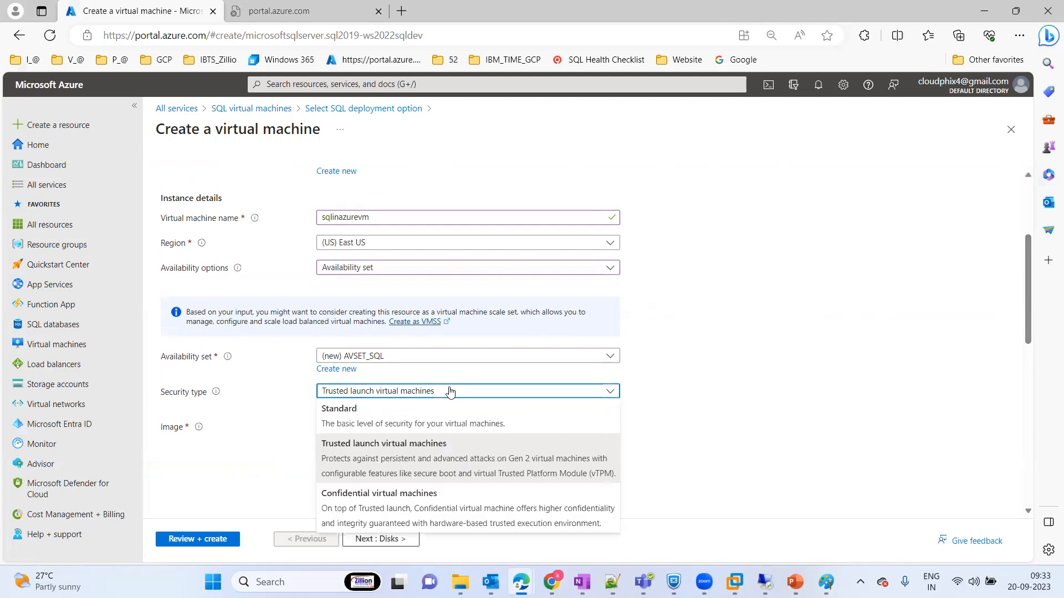
click(336, 410)
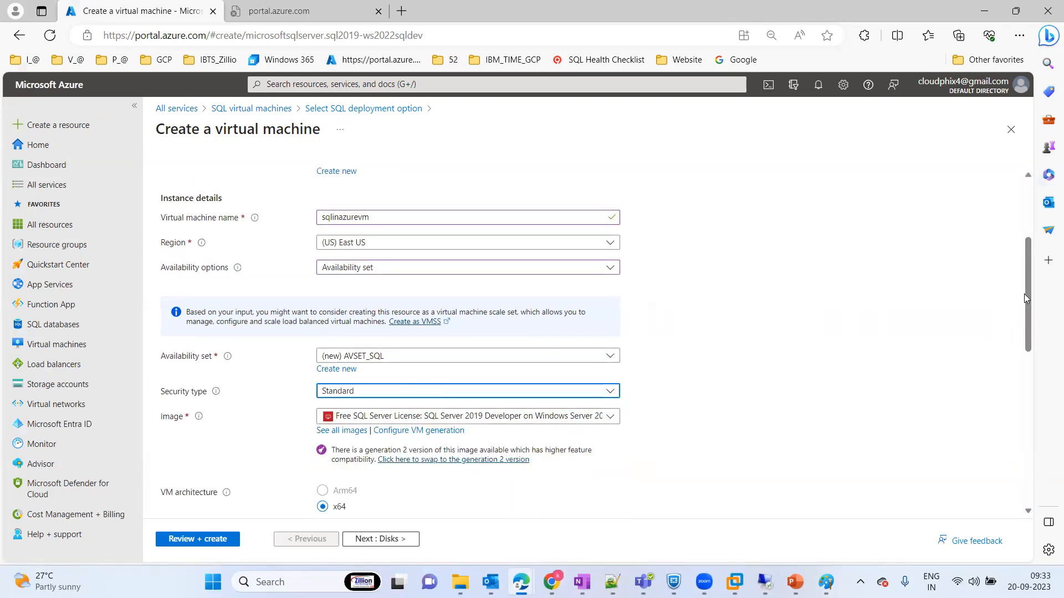
Step: Fill in the administrator account with the username sqladmin, and enter and confirm the account password
scroll(1030, 293, down, 3)
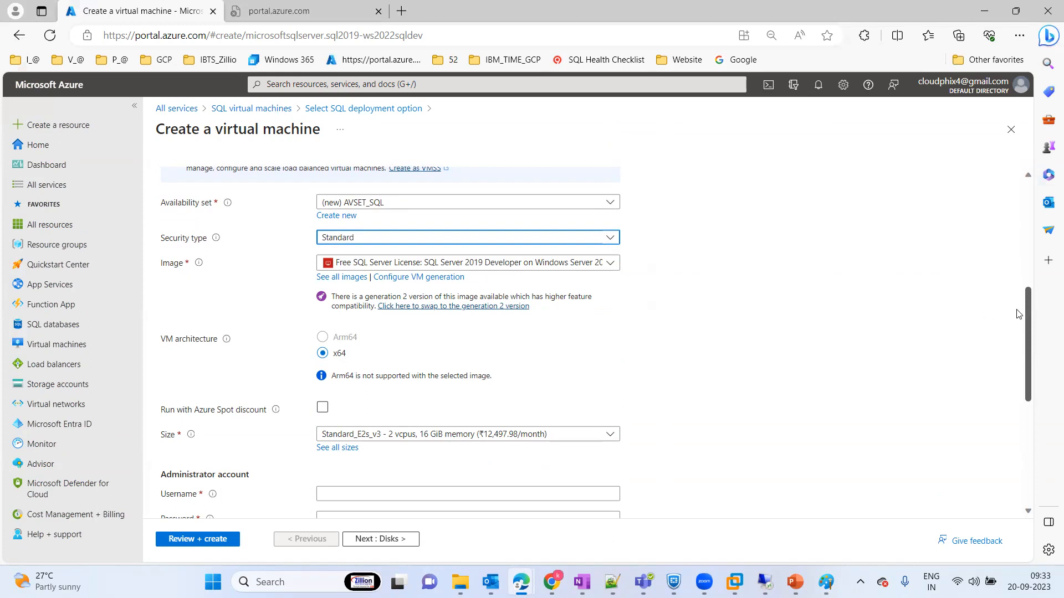
drag(1031, 300, 1033, 363)
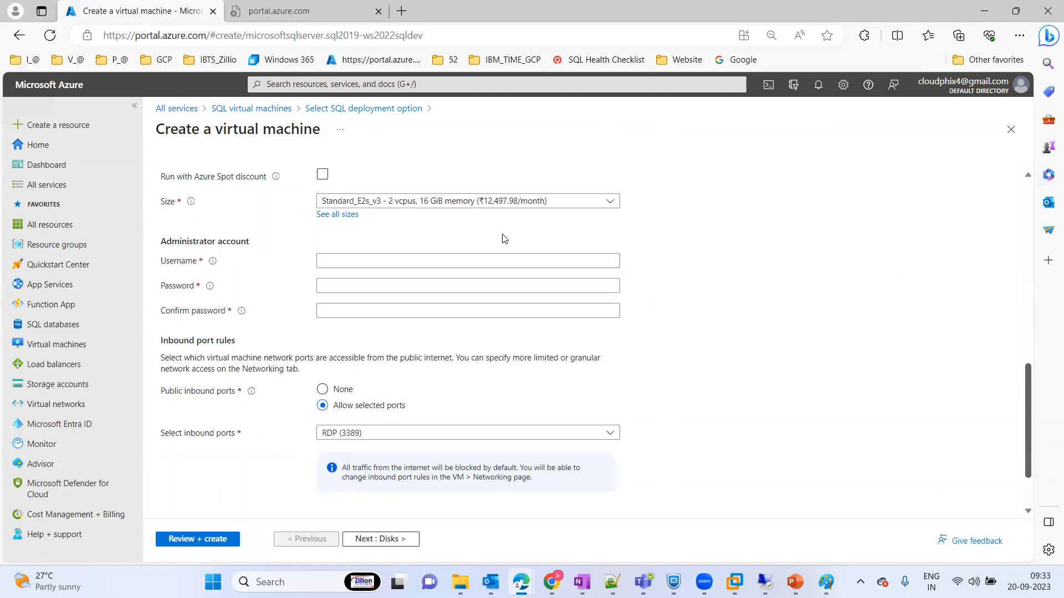
click(377, 261)
text(sqladmin)
key(Tab)
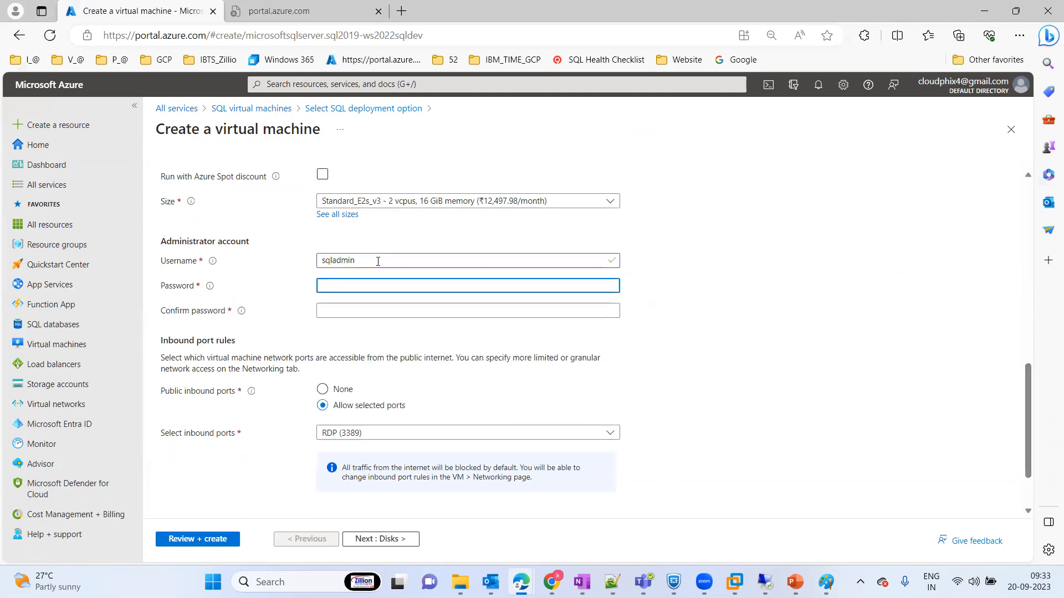
text(••)
key(Tab)
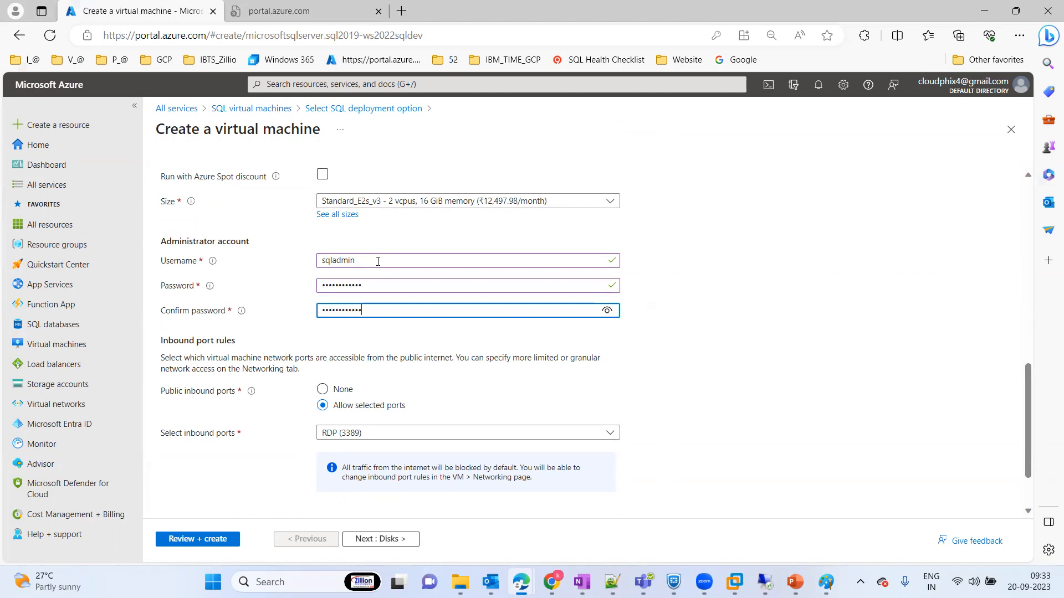
Step: Set the OS disk type to Standard SSD (locally-redundant storage) and expand the advanced disk options
click(382, 540)
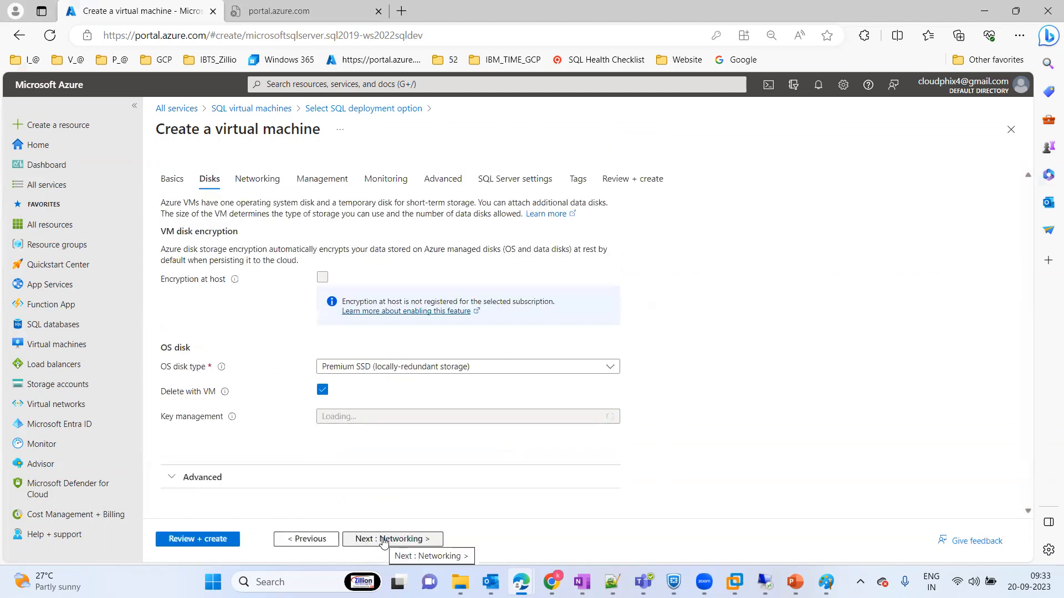
click(509, 366)
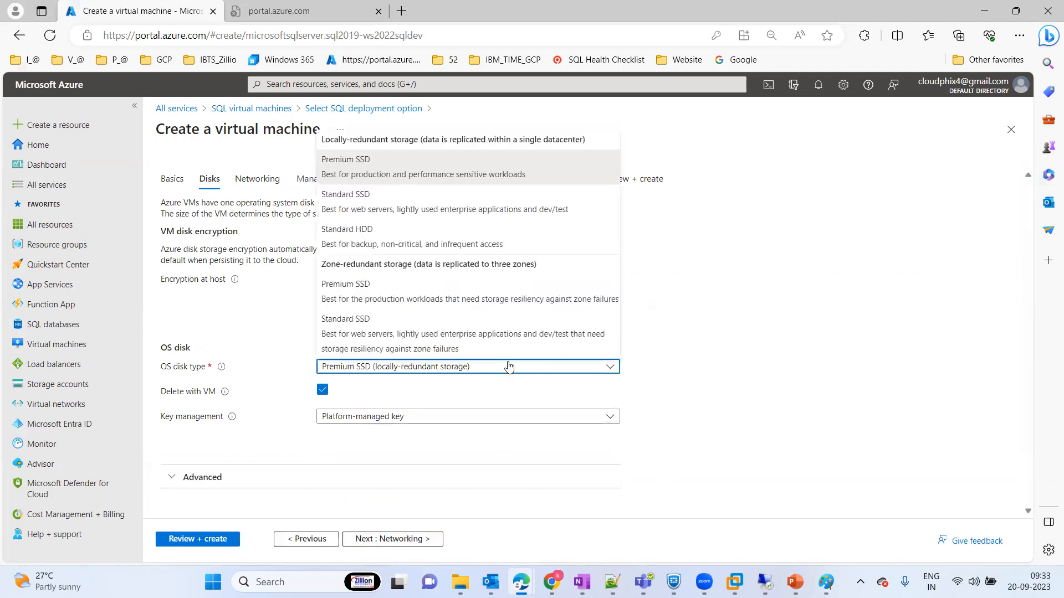
click(421, 214)
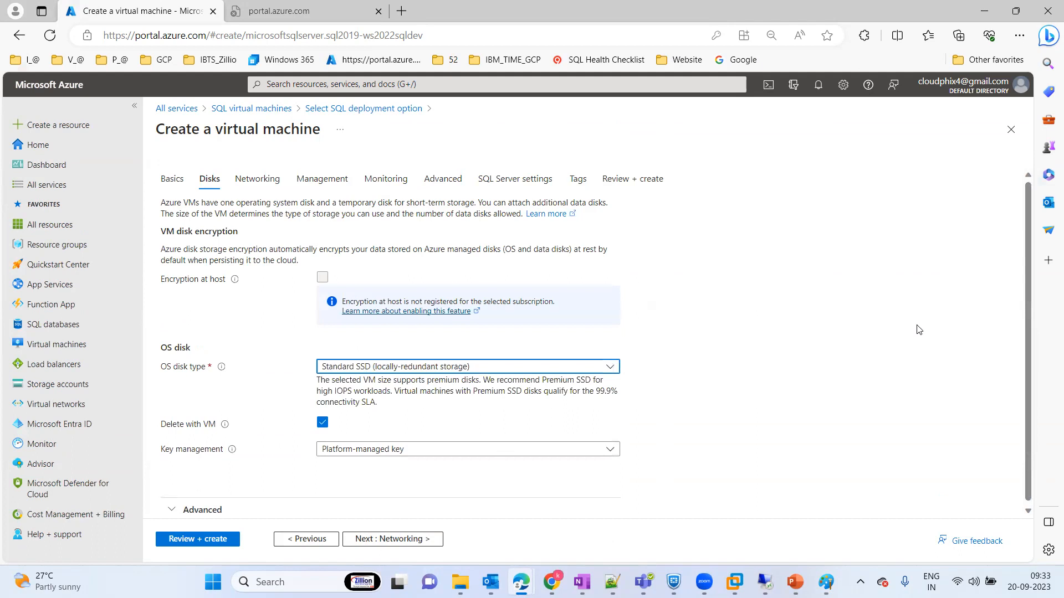
drag(1024, 255, 1029, 352)
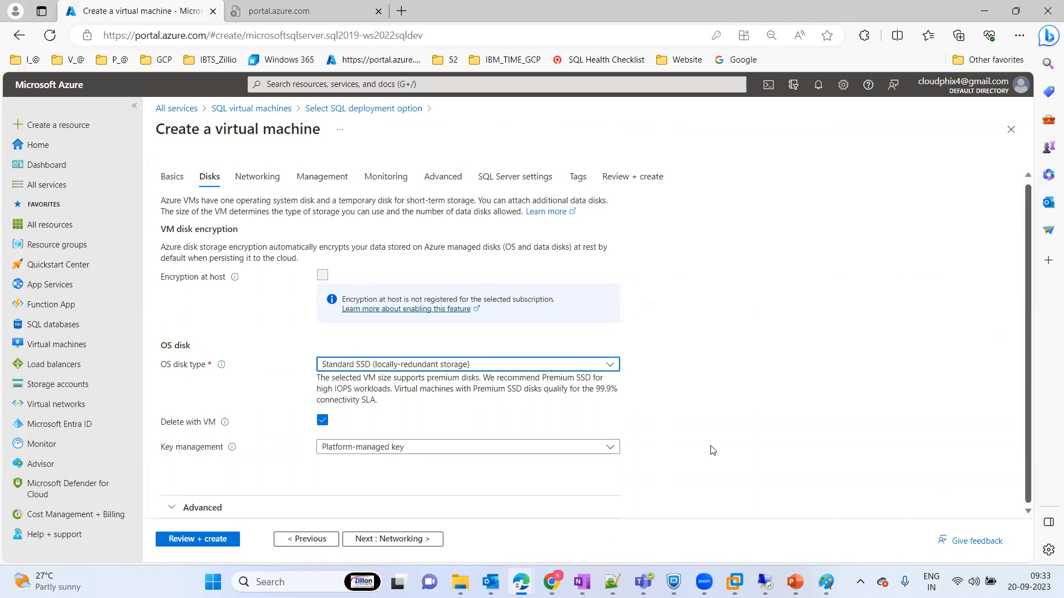
click(194, 507)
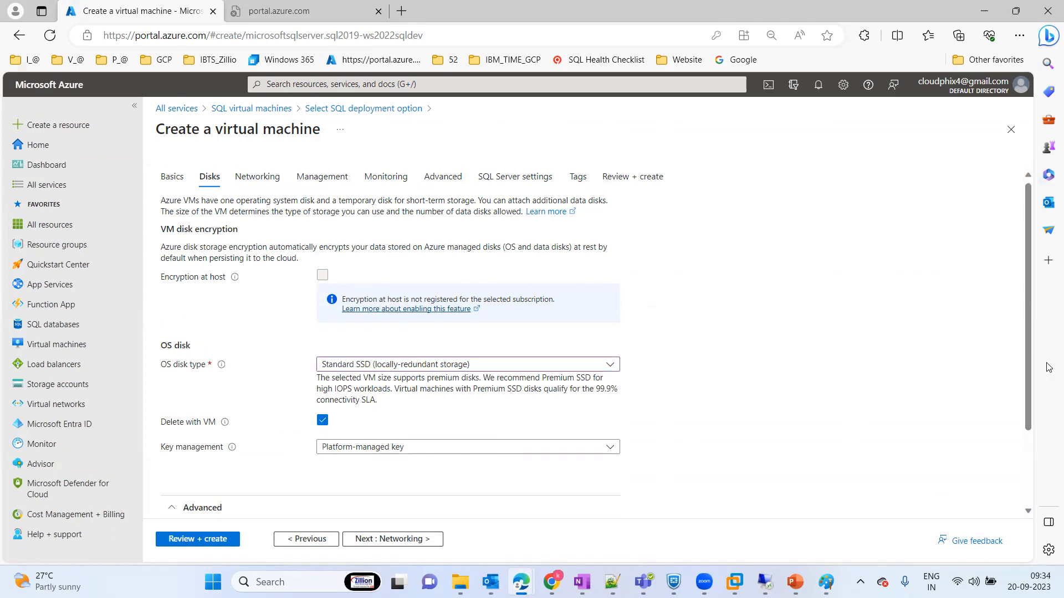
drag(1029, 348, 1025, 498)
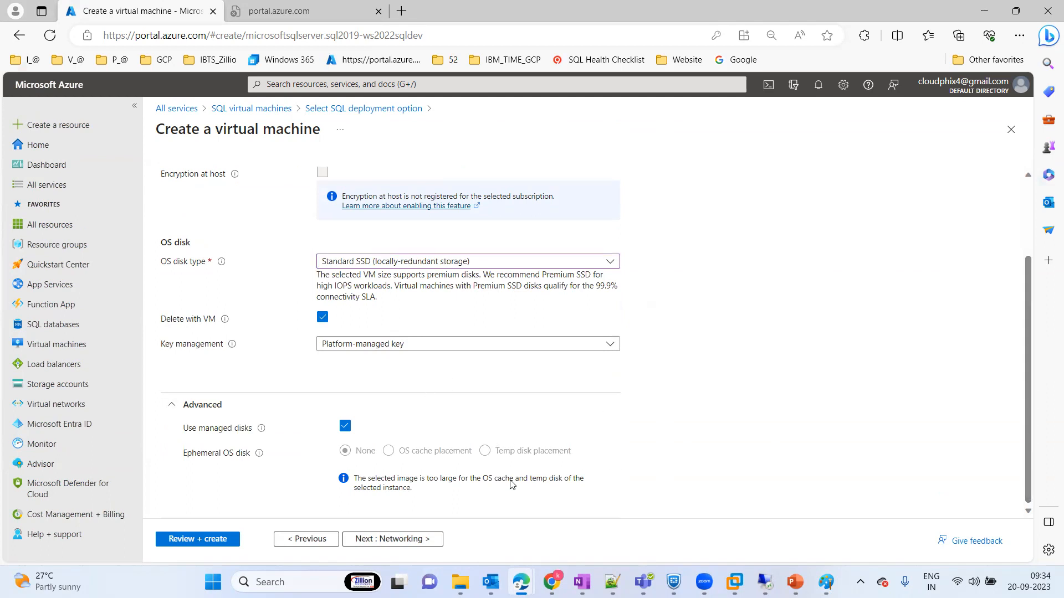
Step: Accept the default networking, management and monitoring settings and proceed to the virtual machine's Advanced settings
click(395, 540)
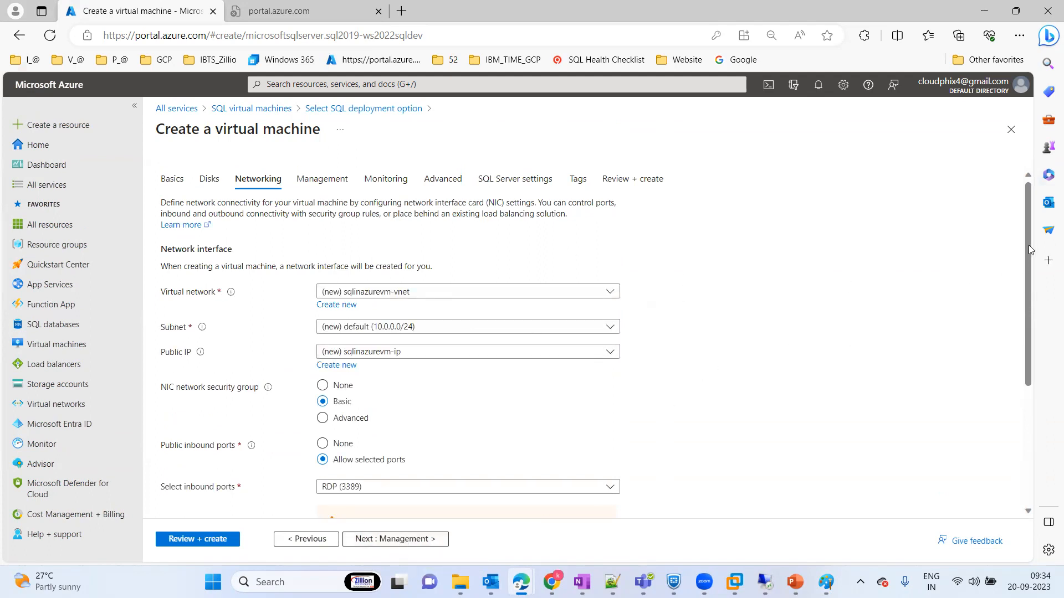
drag(1031, 249, 1023, 417)
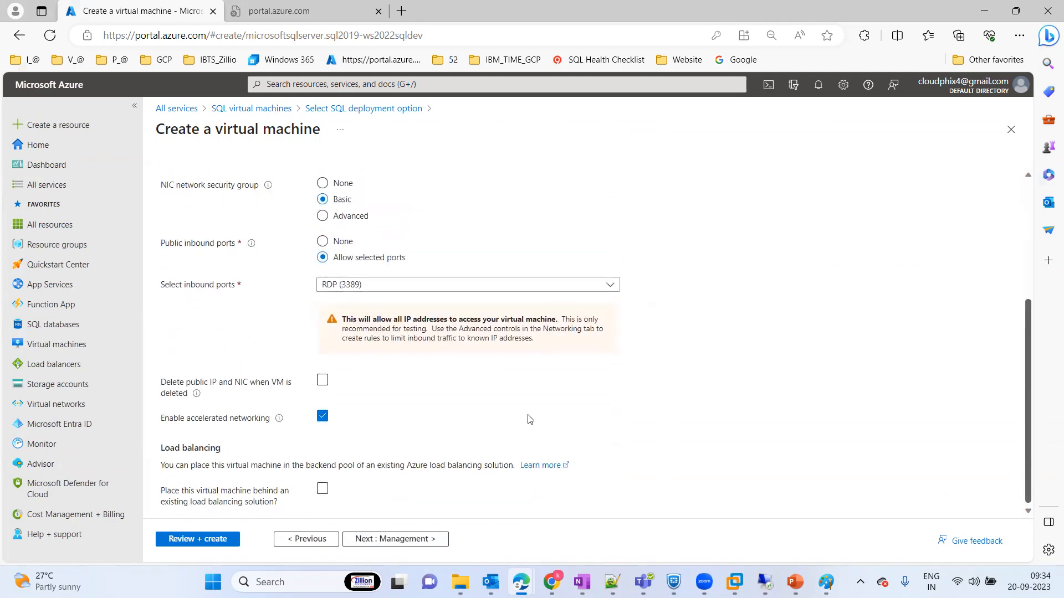
click(397, 543)
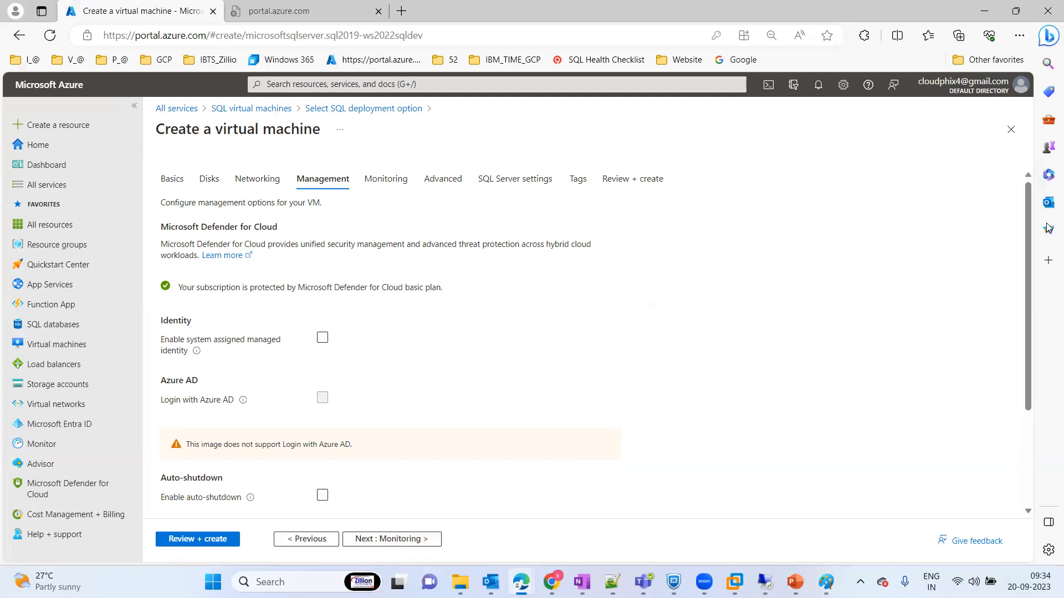
drag(1031, 209, 1025, 314)
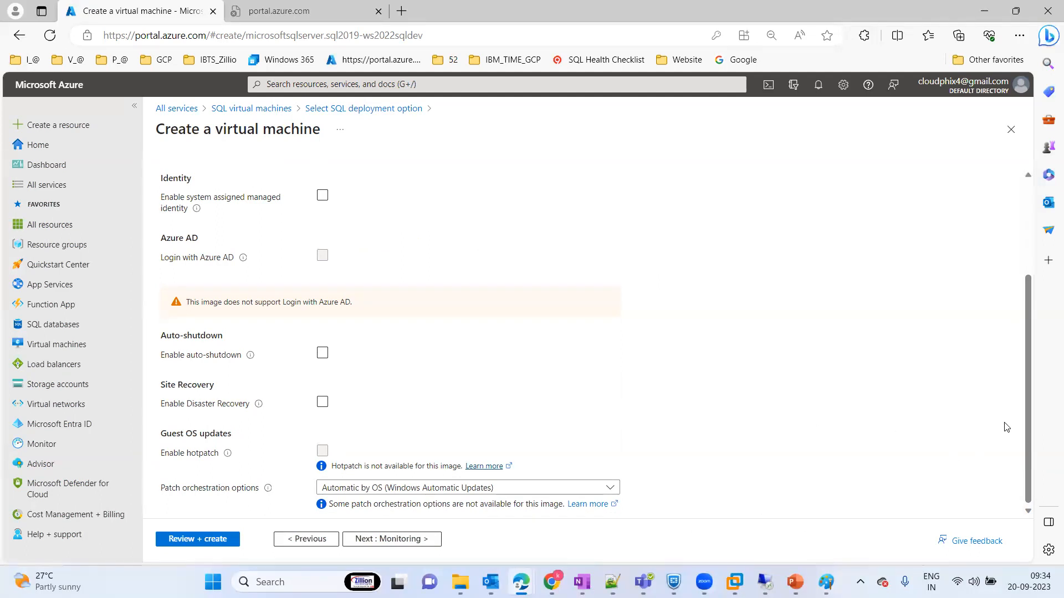
click(384, 537)
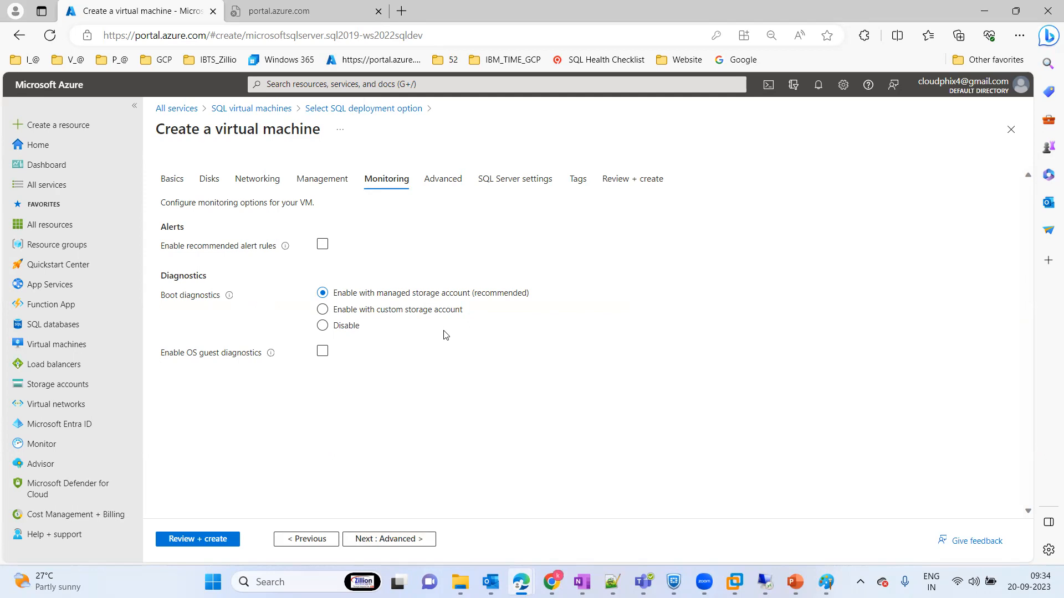
click(382, 539)
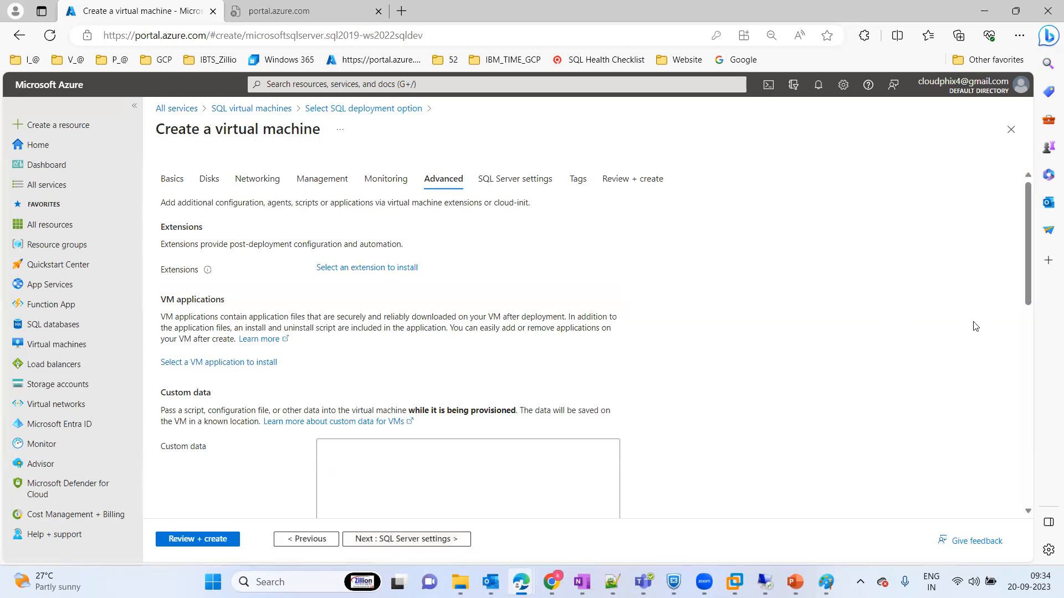
Step: Review the Advanced settings and browse the available VM extensions, closing the extension gallery without selecting one
drag(1028, 220, 1025, 337)
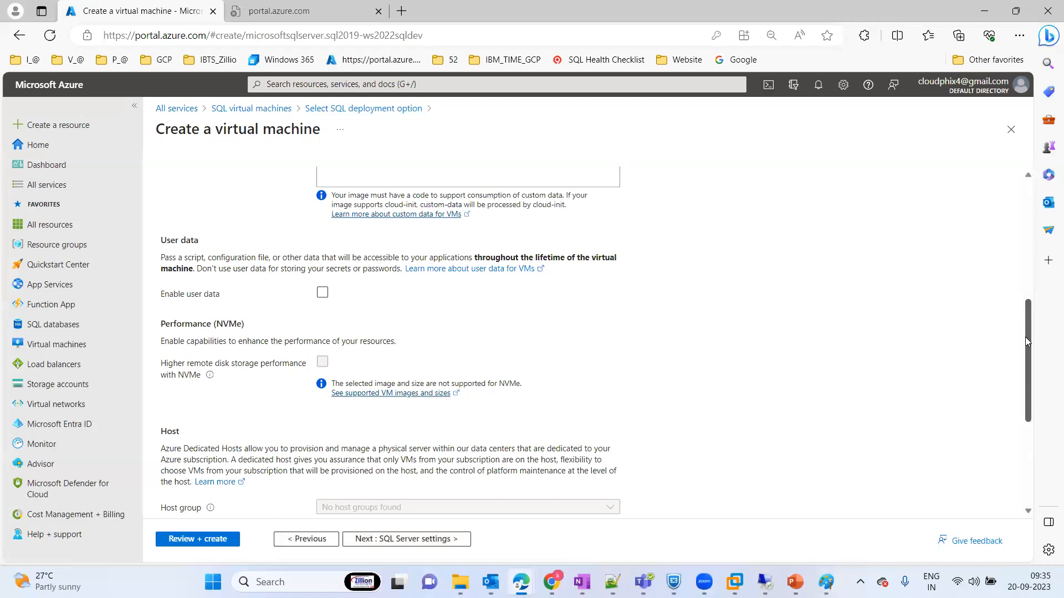
mouse_move(1025, 342)
mouse_down()
mouse_move(1010, 307)
mouse_move(1011, 331)
mouse_up()
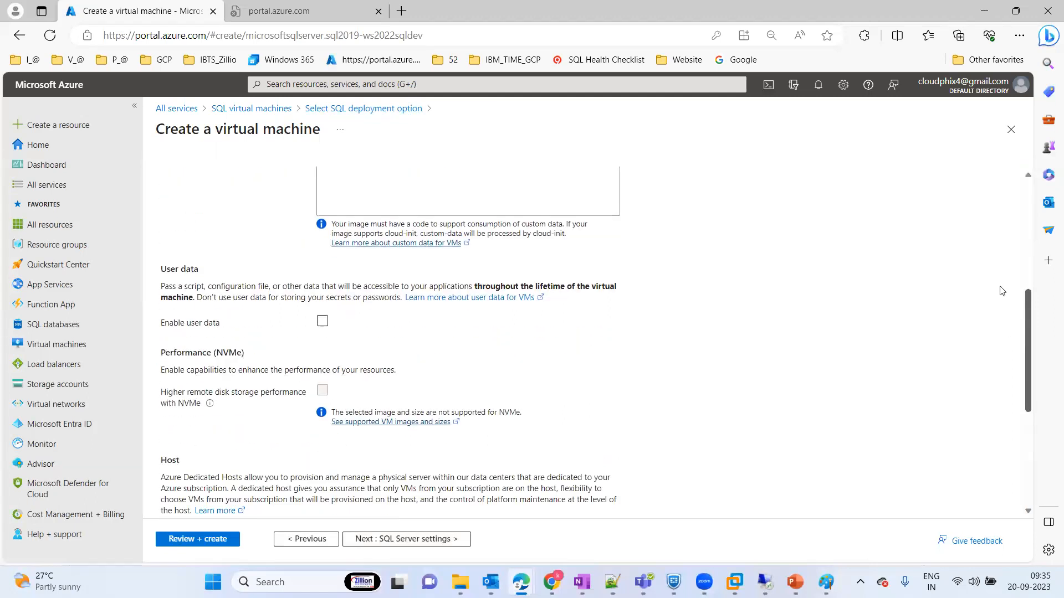
scroll(1002, 290, up, 3)
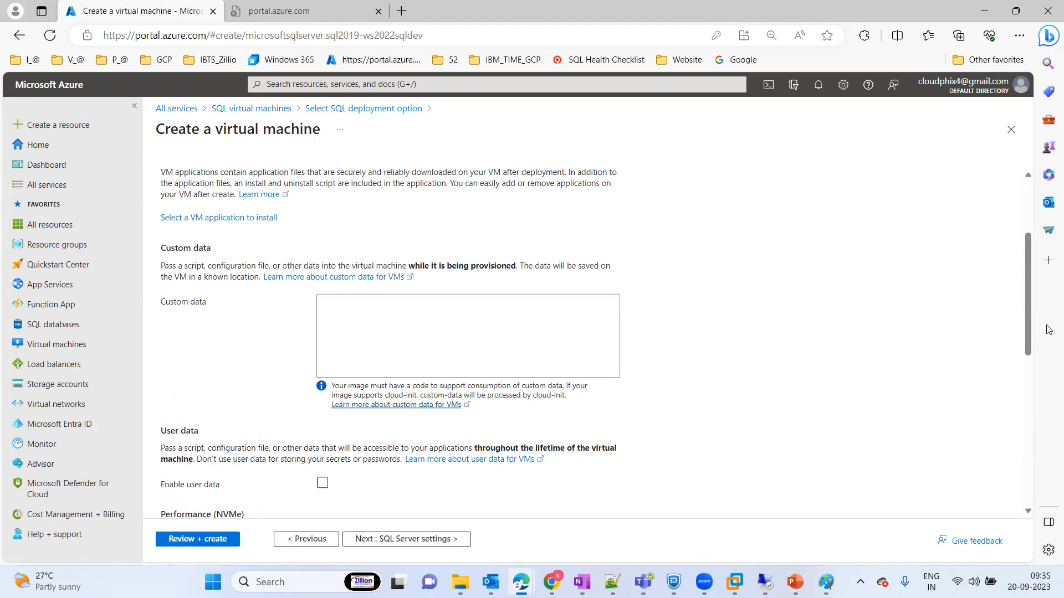
drag(1030, 299, 388, 271)
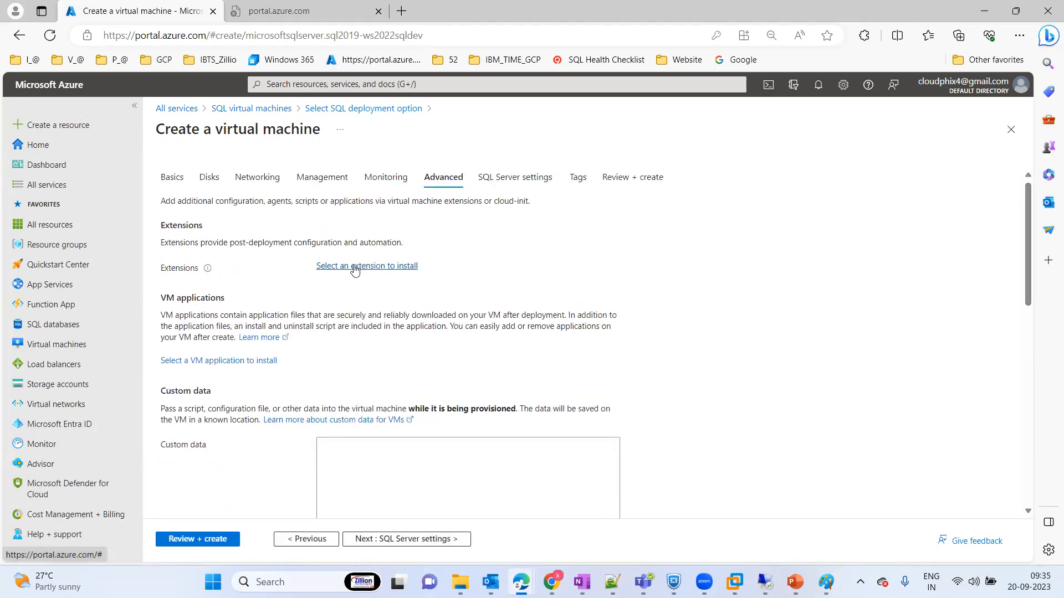
click(355, 267)
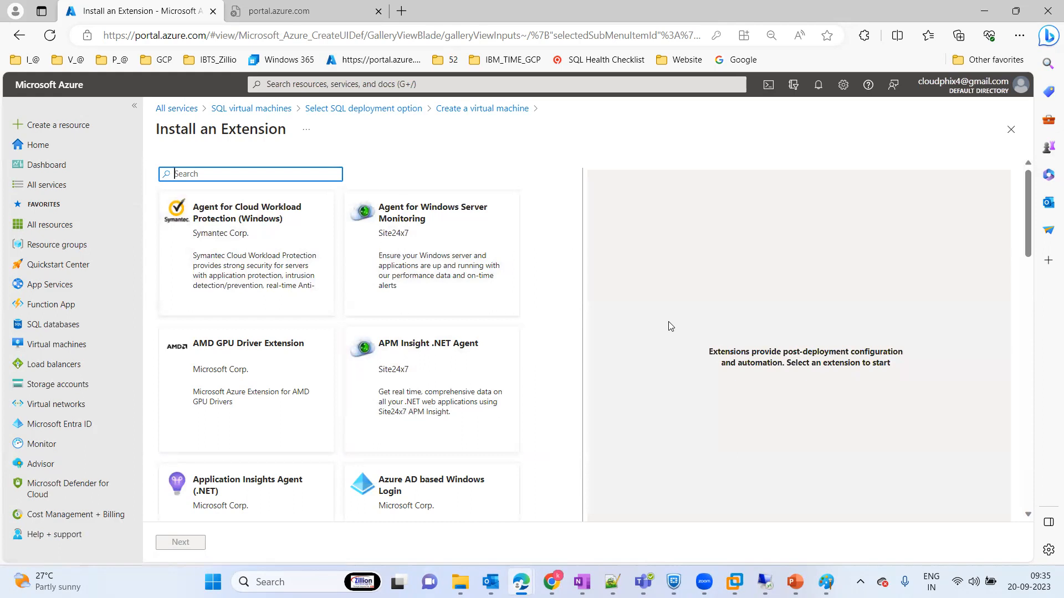
drag(1027, 207, 1032, 321)
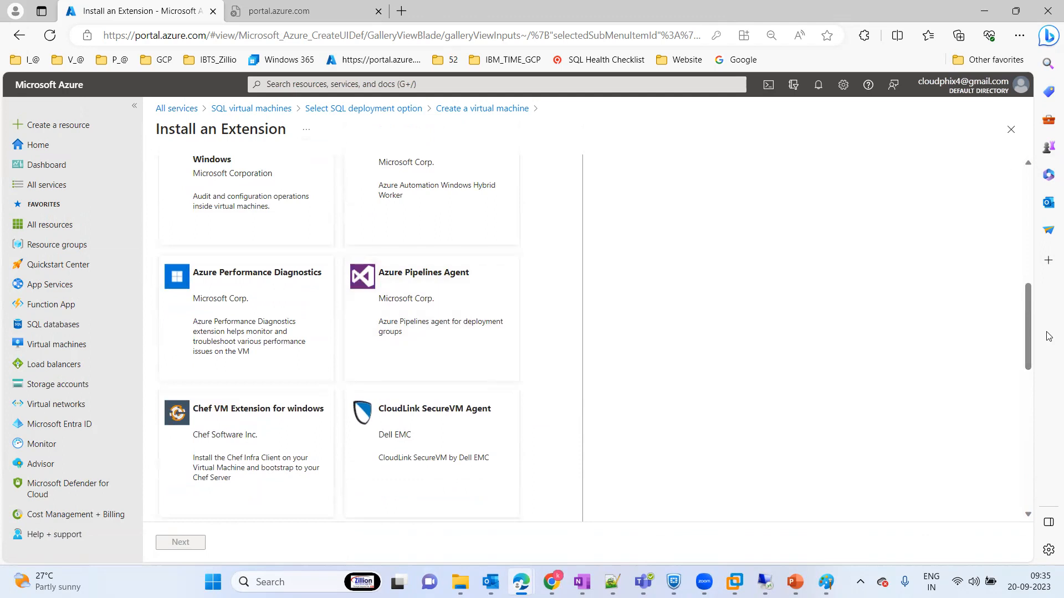
drag(1025, 322, 1040, 403)
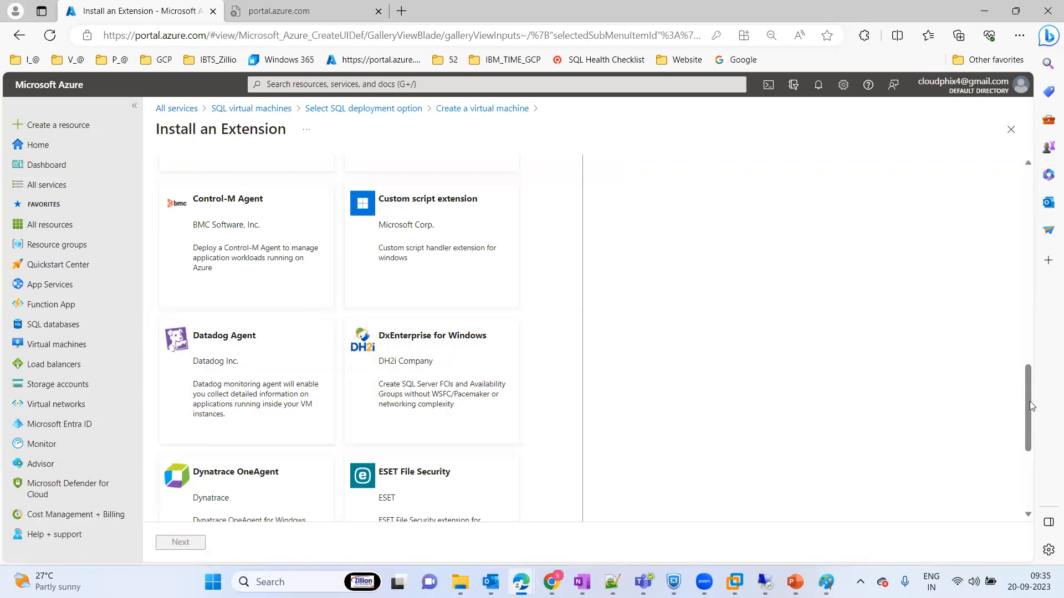
drag(1030, 402, 1004, 190)
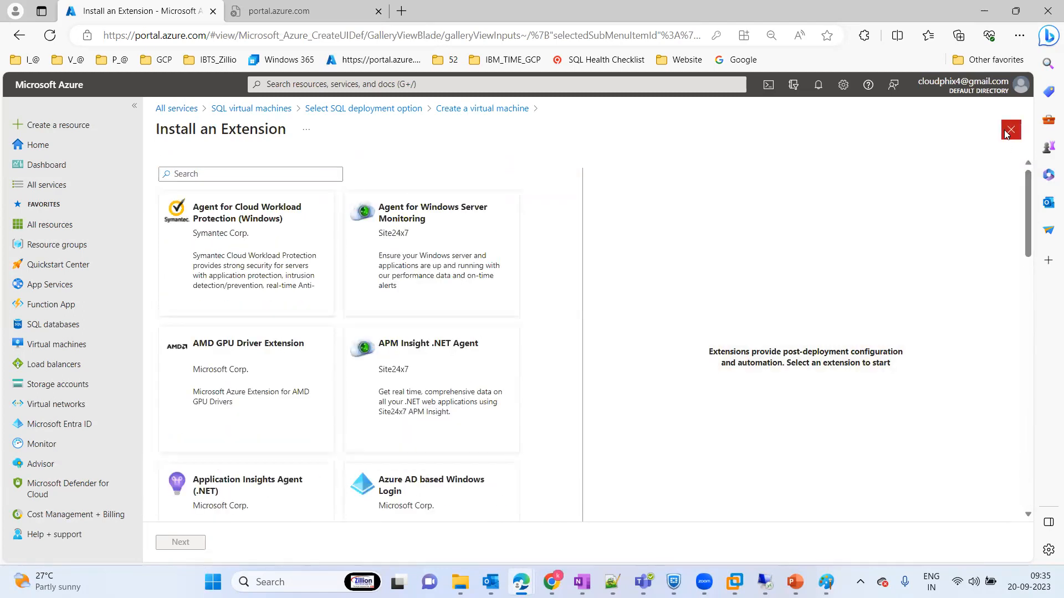
click(1009, 131)
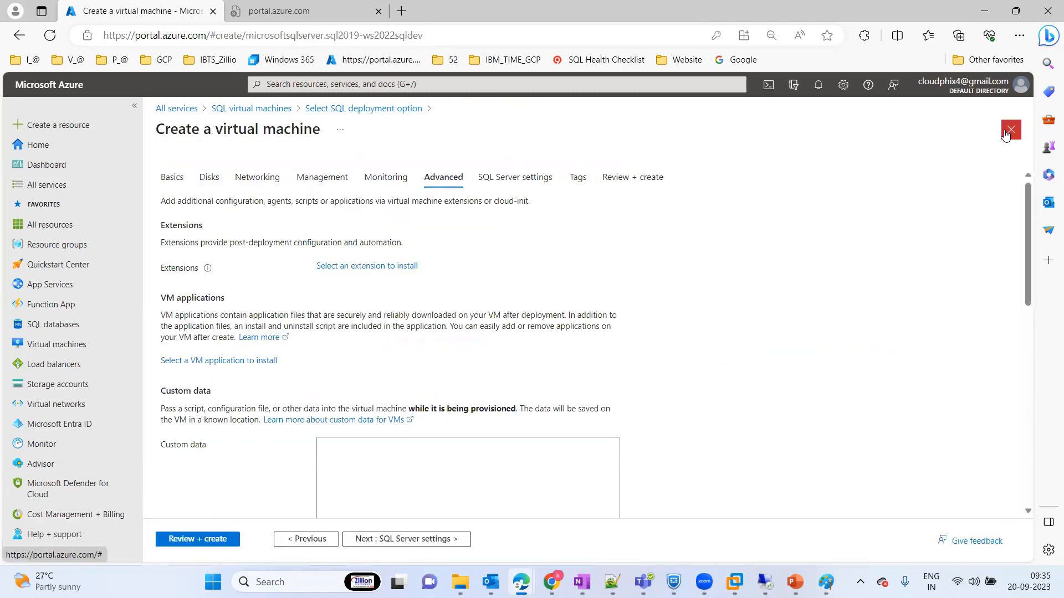
Step: Proceed to the SQL Server settings and enable SQL Authentication for the virtual machine
click(403, 541)
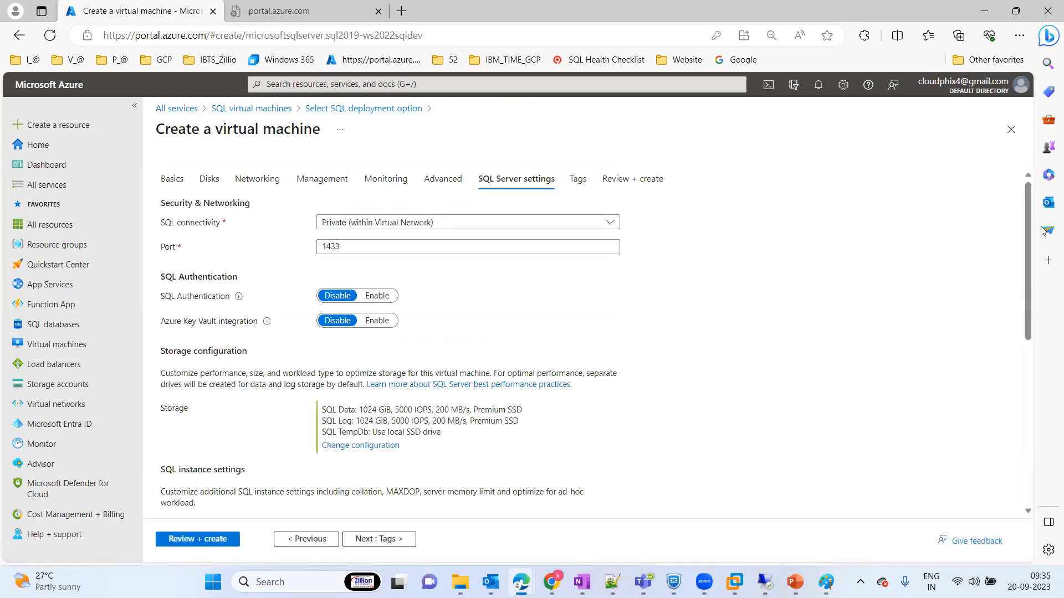
mouse_move(1027, 214)
mouse_down()
mouse_move(1030, 227)
mouse_move(1020, 196)
mouse_up()
click(381, 297)
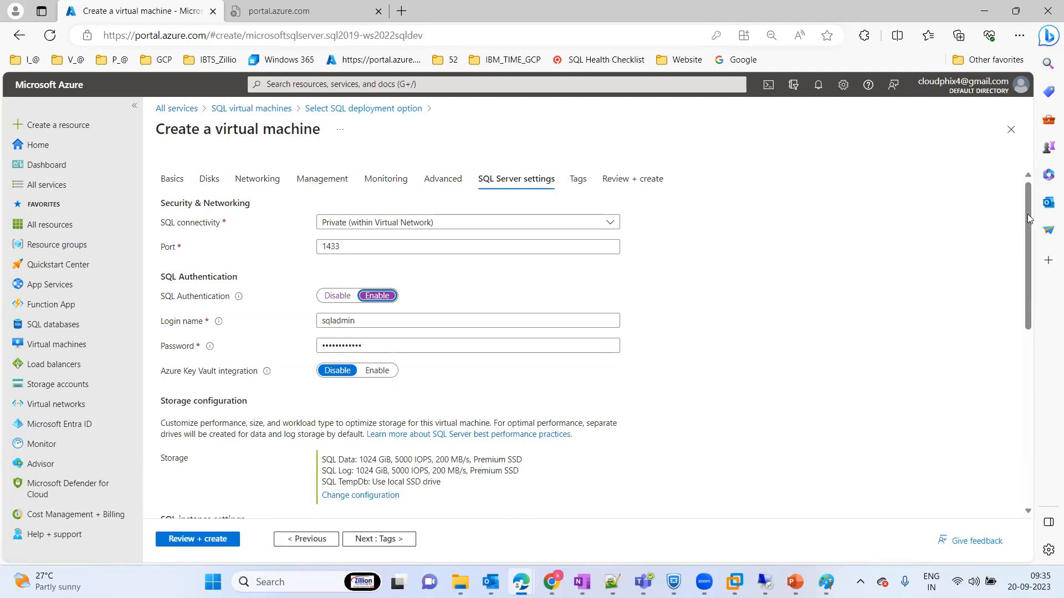
scroll(1028, 227, down, 3)
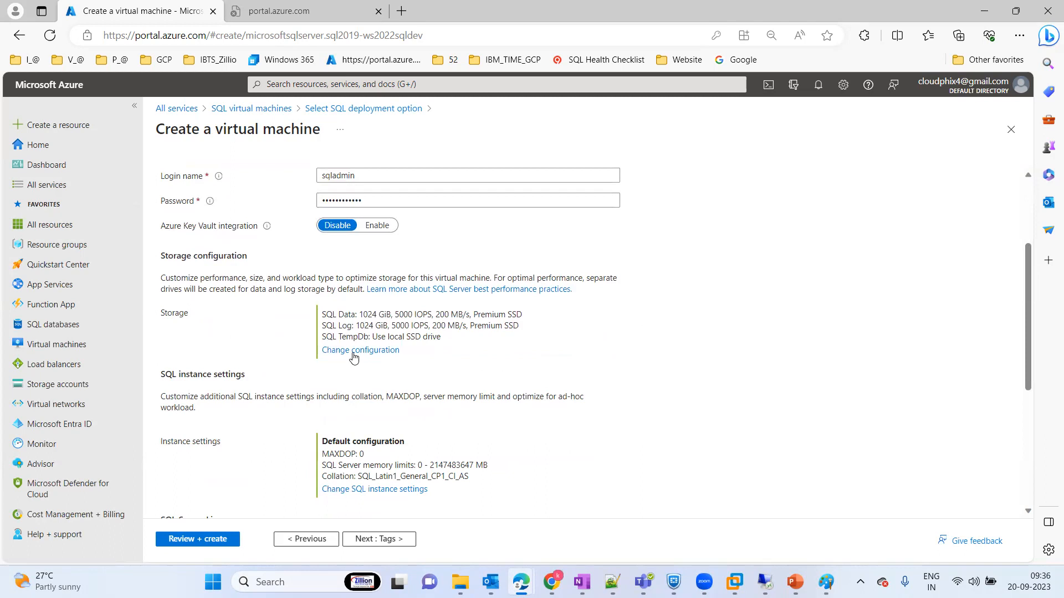
Step: Open the storage configuration and set the SQL data disk to 8 GiB, Premium SSD (P2), leaving the system databases off the data drive
click(353, 357)
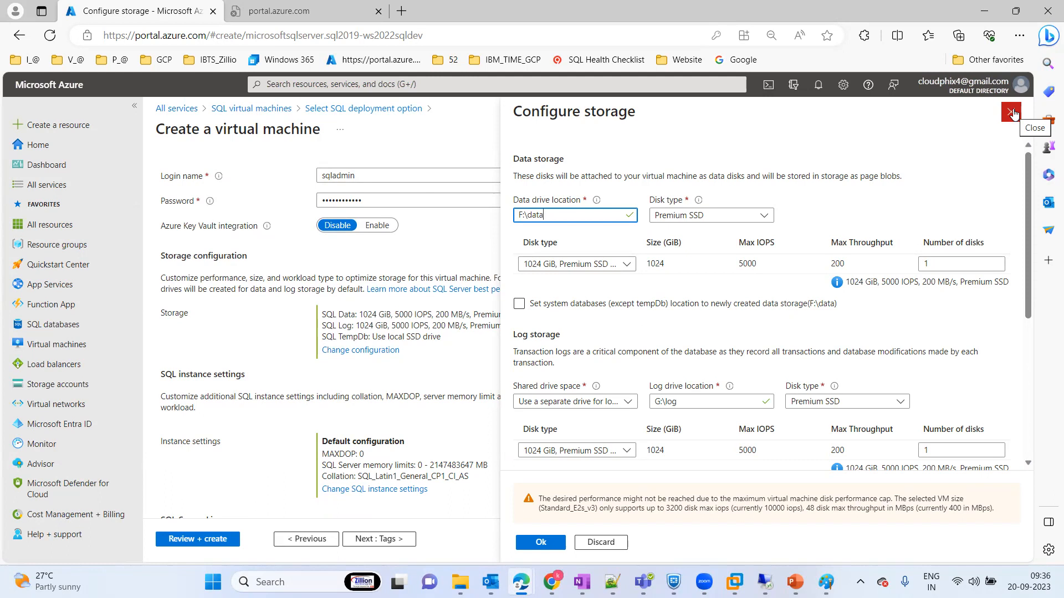
click(735, 215)
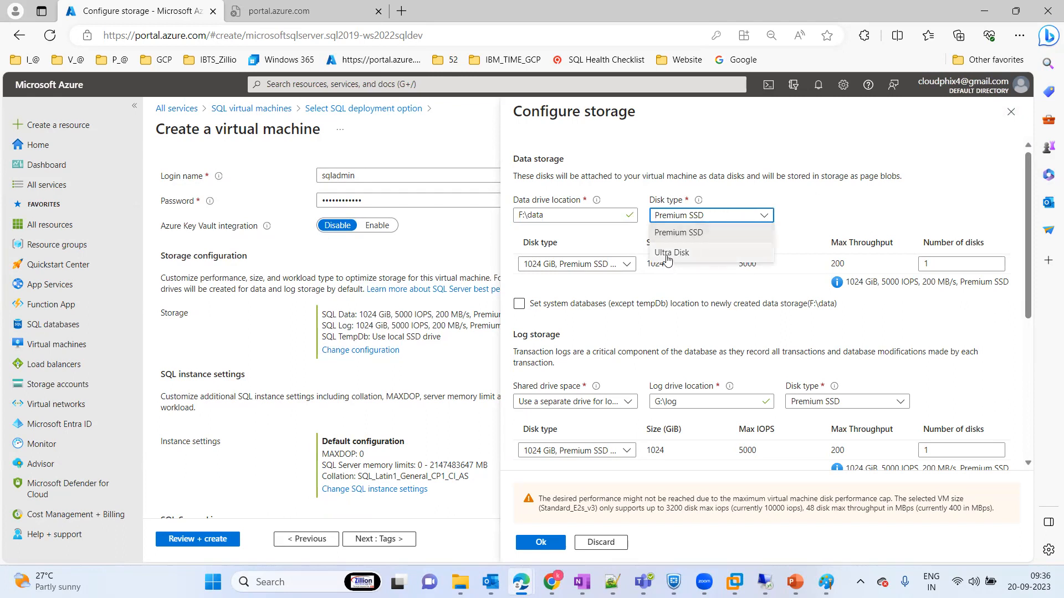
double_click(790, 208)
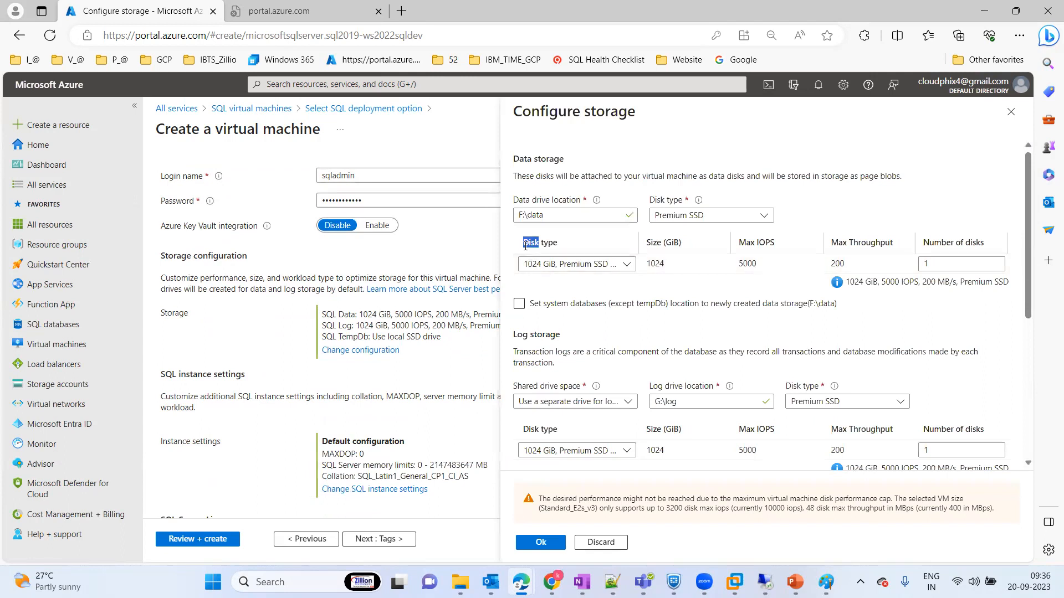
click(548, 265)
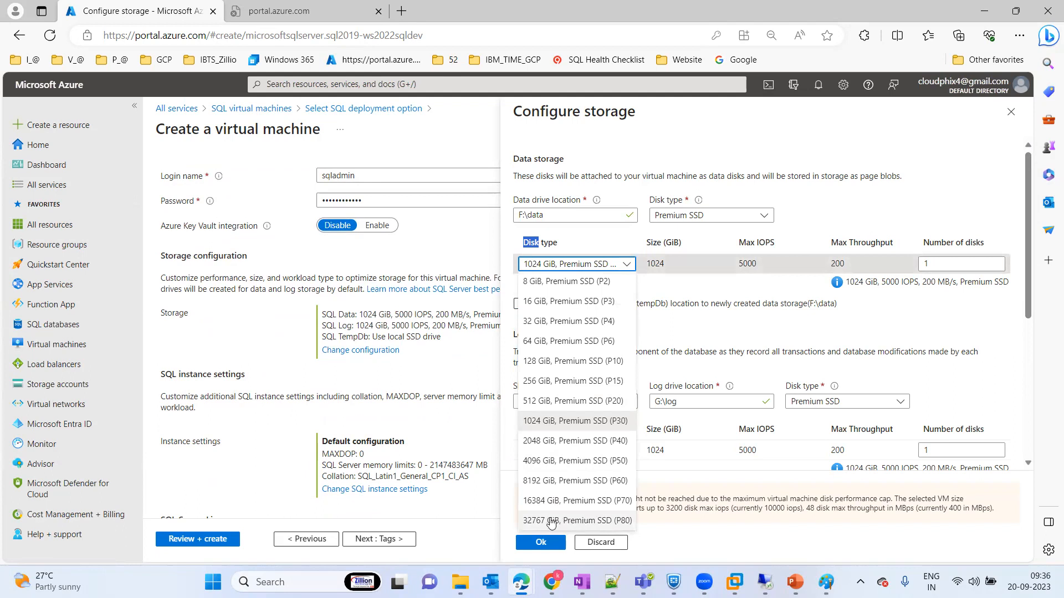
click(559, 283)
click(676, 307)
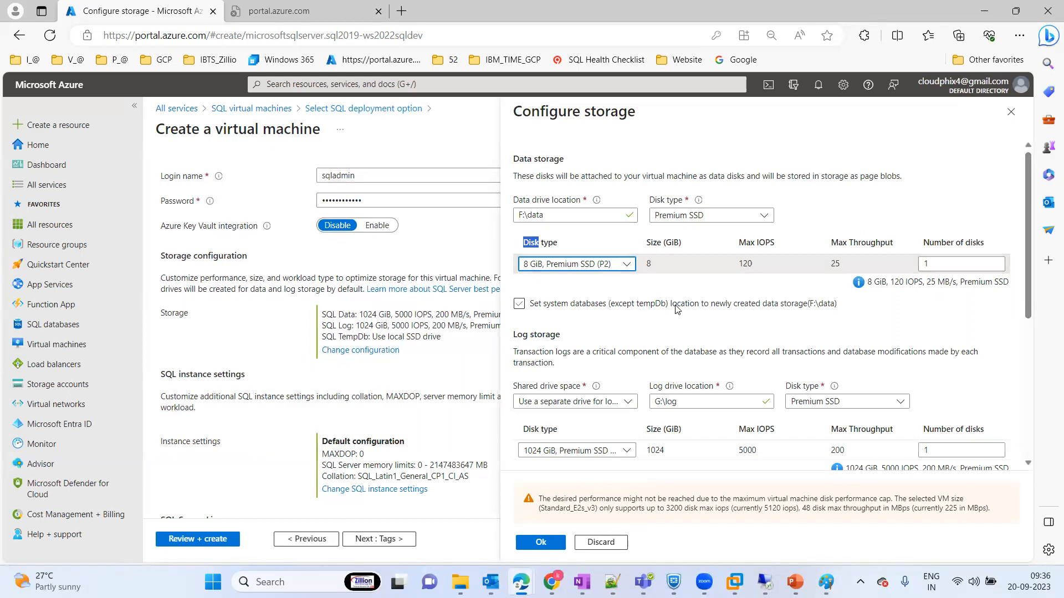
click(676, 309)
Step: Try the 1024 GiB, Premium SSD (P30) size for the data disk, and return it to 8 GiB, Premium SSD (P2)
click(626, 265)
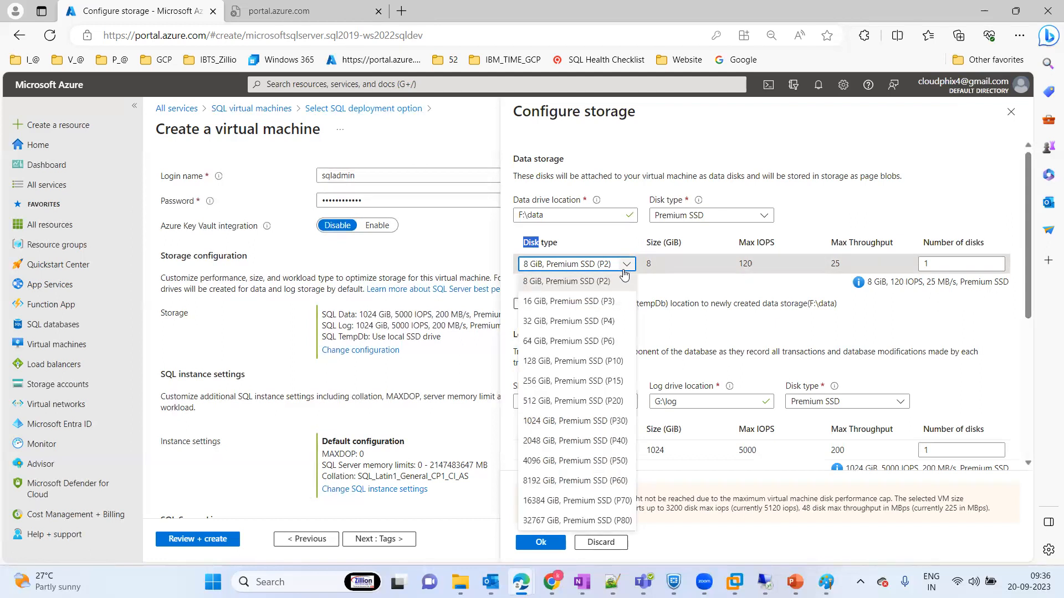
click(563, 421)
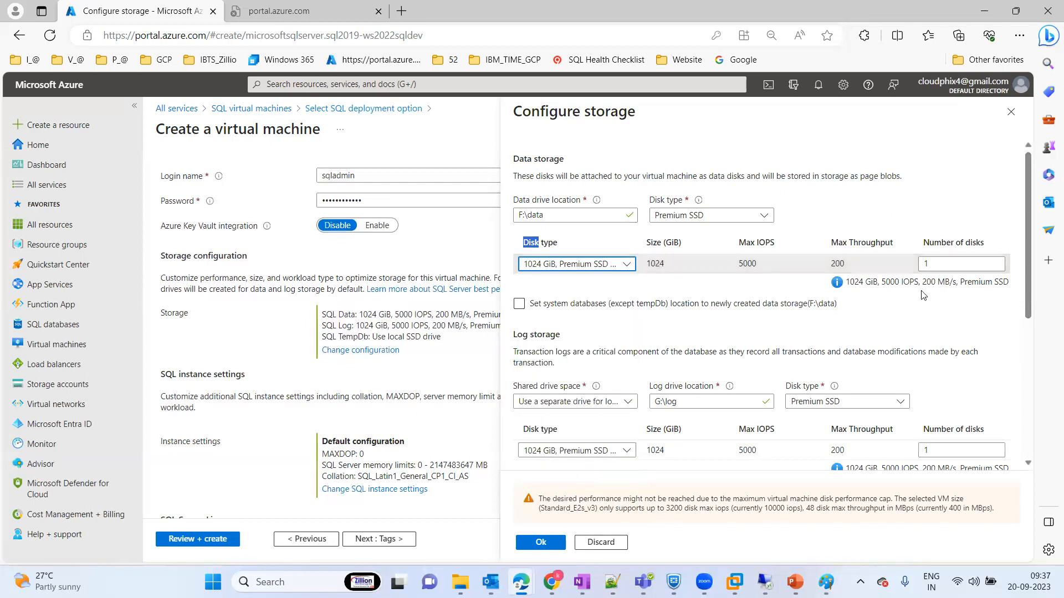
click(602, 266)
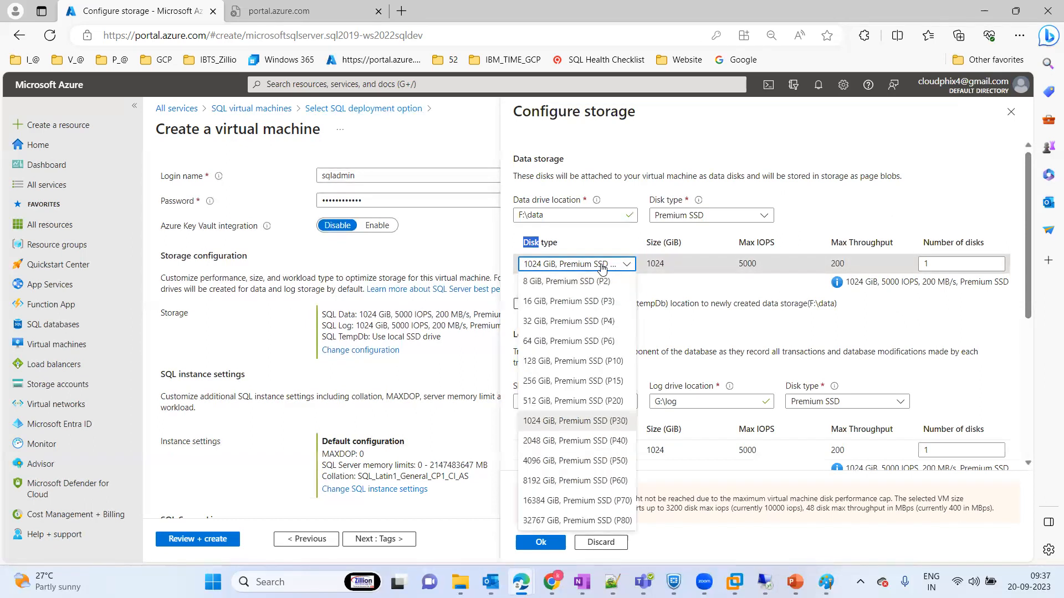
click(556, 282)
click(615, 307)
Step: Keep a separate drive for the logs and set the log disk to 8 GiB, Premium SSD (P2)
click(581, 402)
click(581, 402)
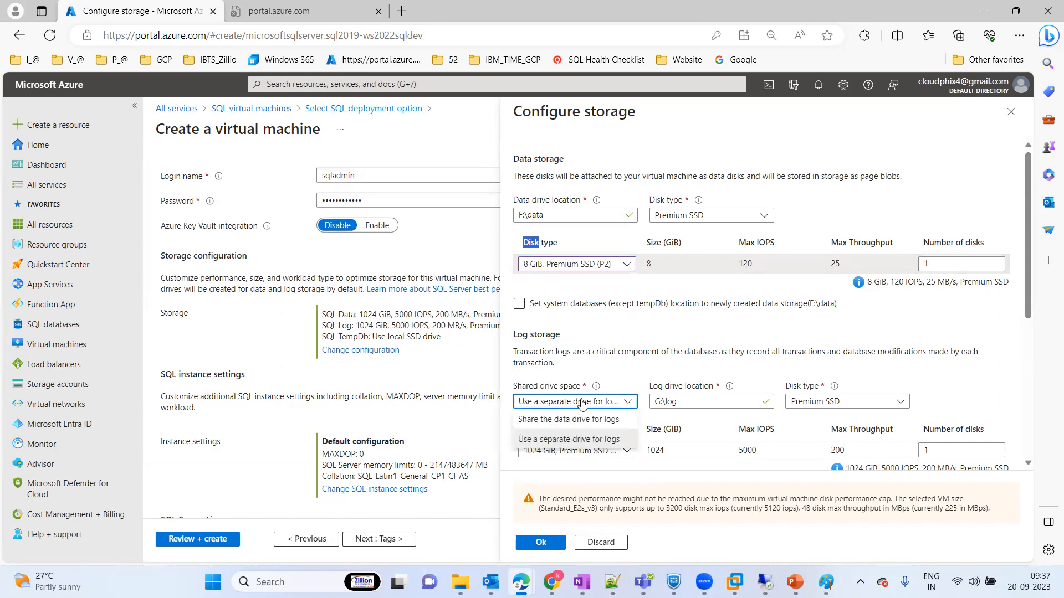
click(571, 439)
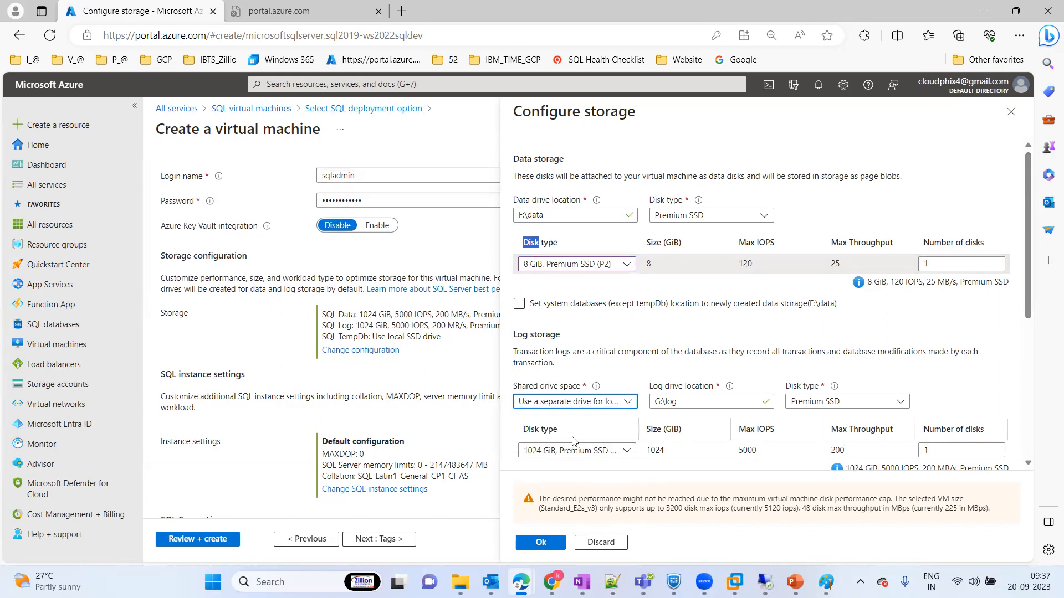
click(588, 451)
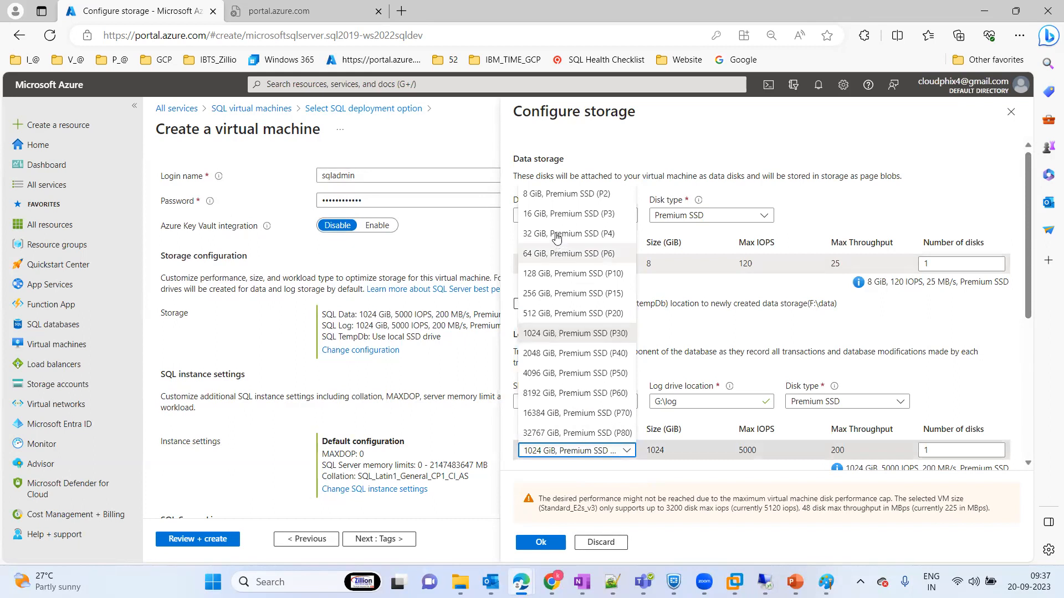
click(551, 194)
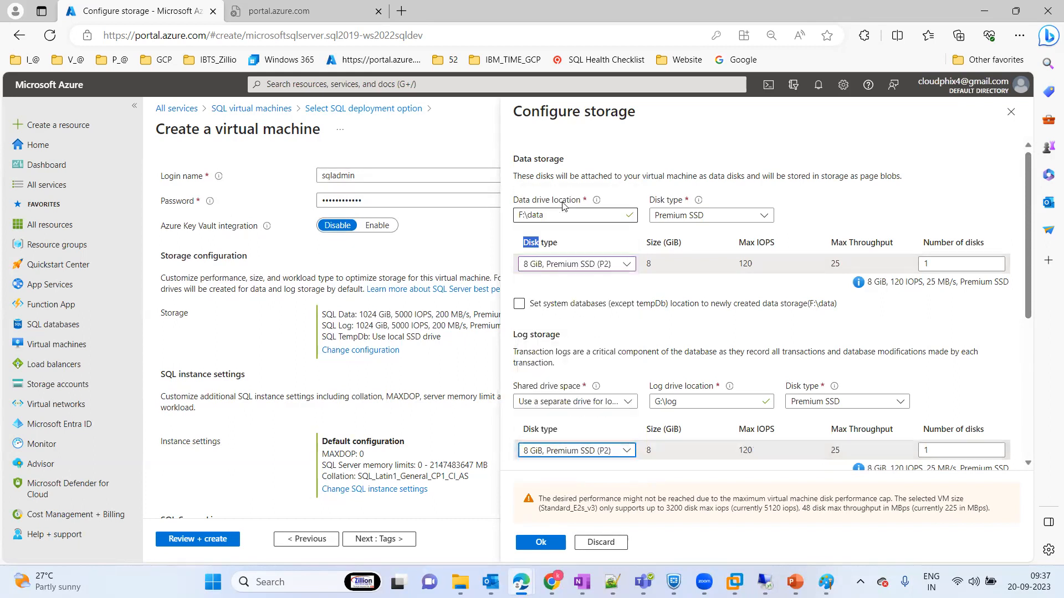
Step: Try setting the number of tempDb data files to 3 in the TempDb storage settings
drag(1027, 271, 1031, 389)
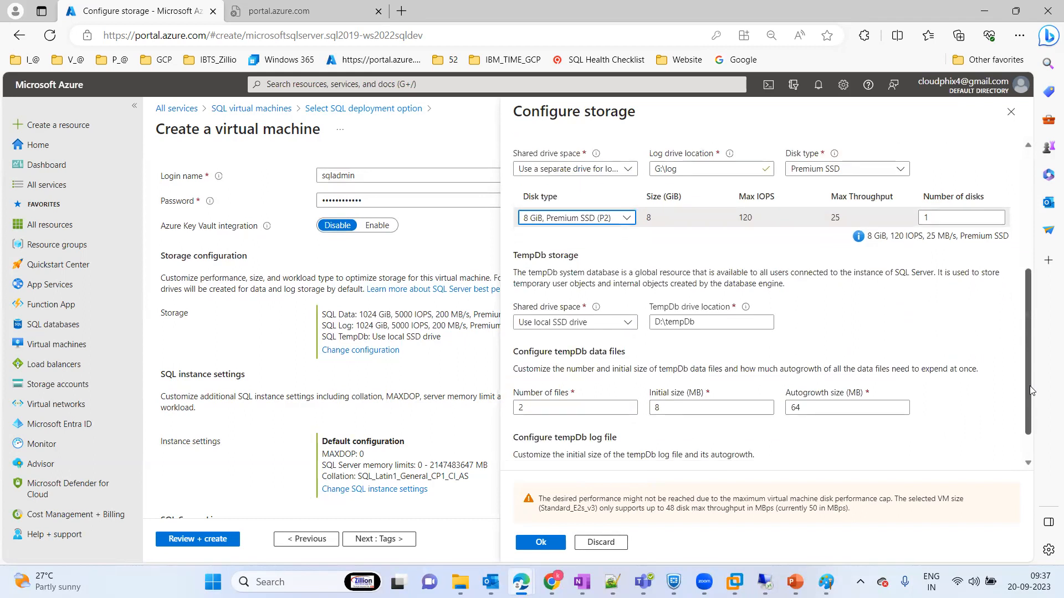
drag(1028, 394, 1029, 413)
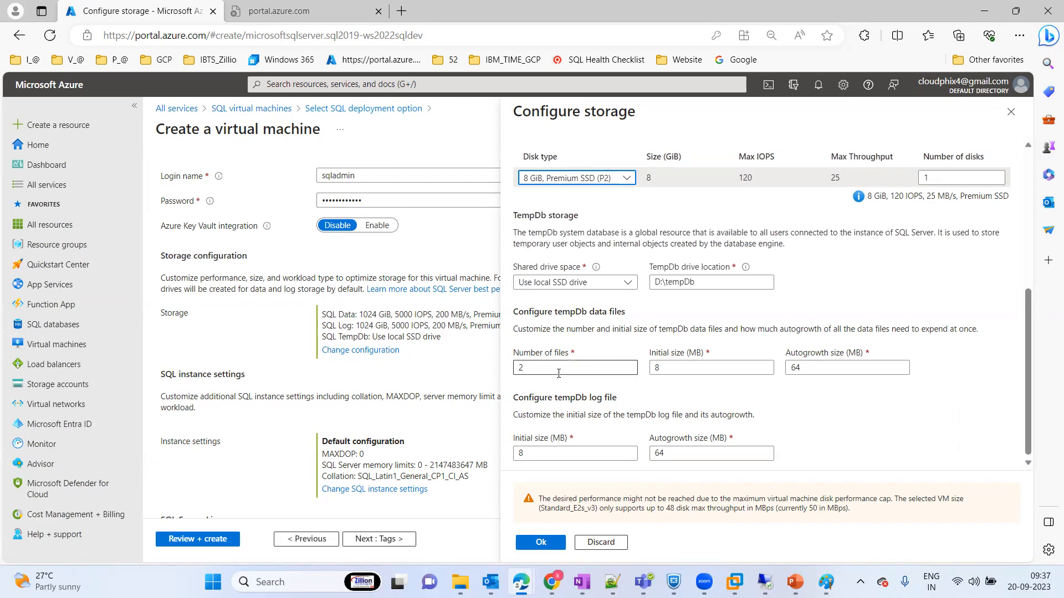
click(688, 369)
double_click(547, 373)
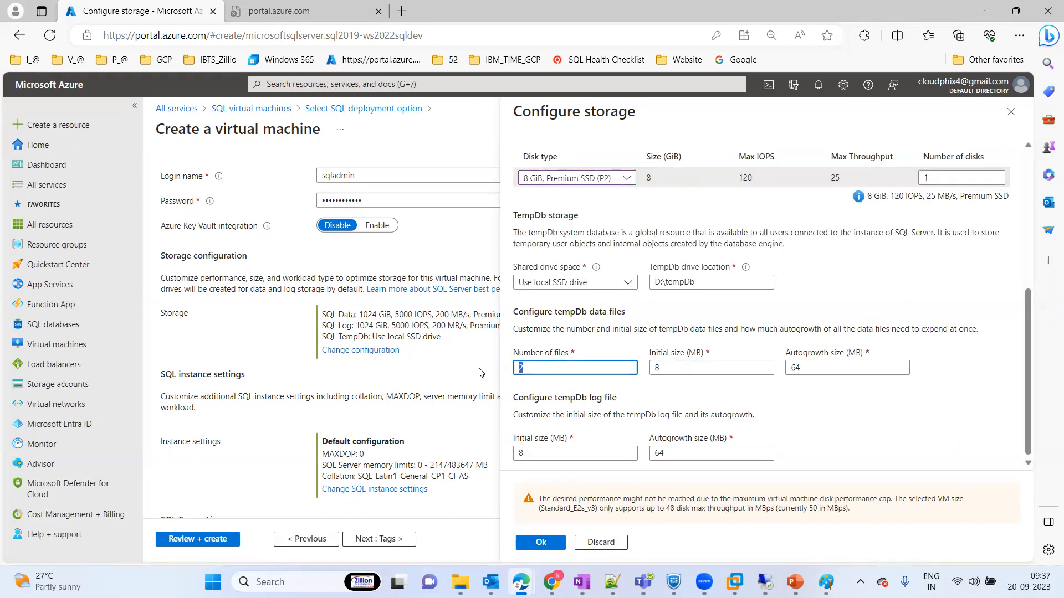
text(3)
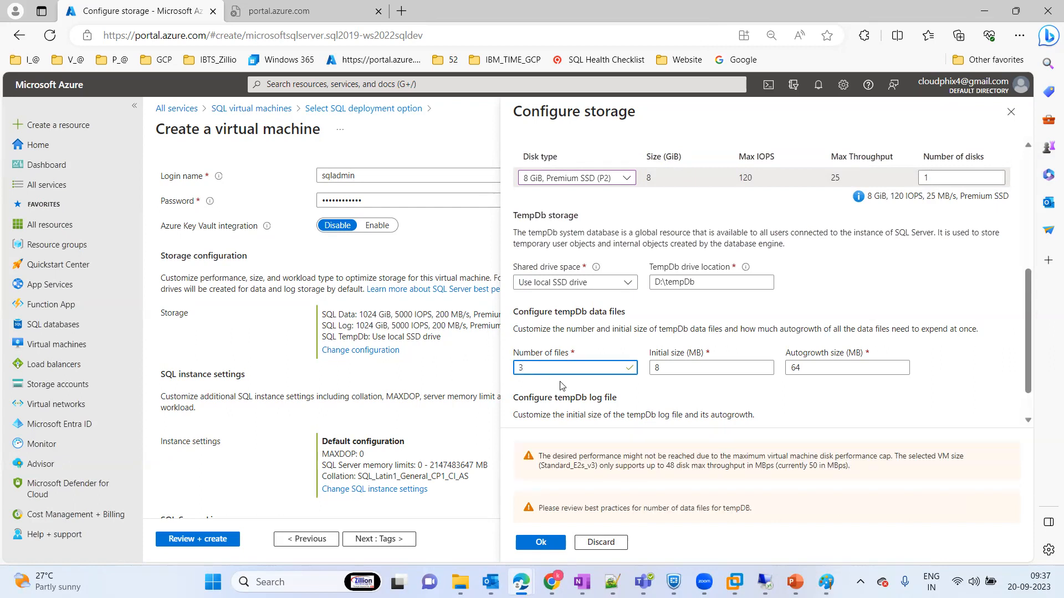
drag(563, 394, 614, 493)
click(581, 490)
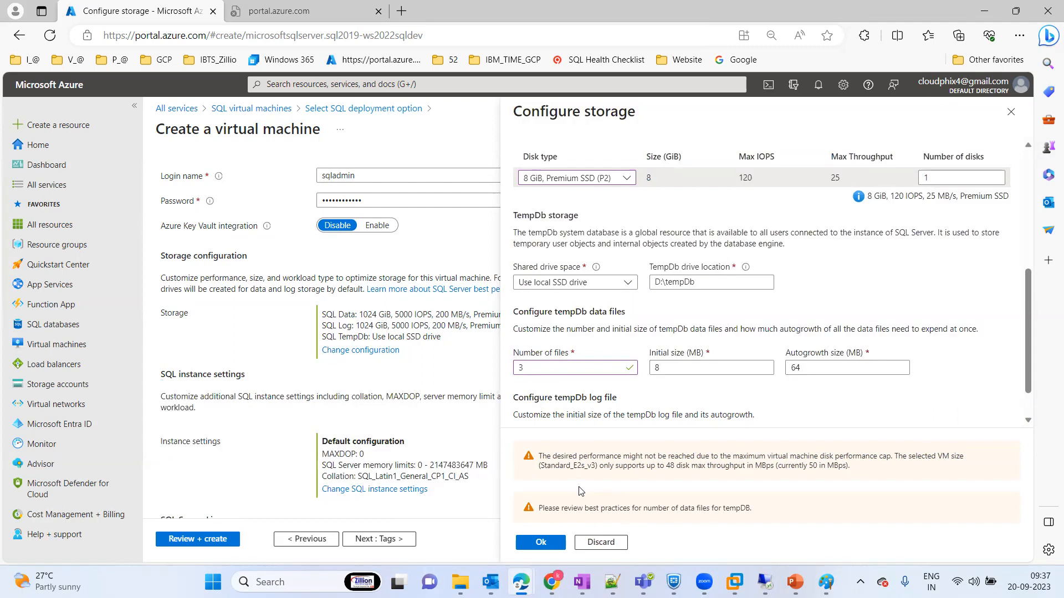
Step: Set the number of tempDb data files to 2 and apply the storage configuration
drag(534, 368, 506, 371)
text(2)
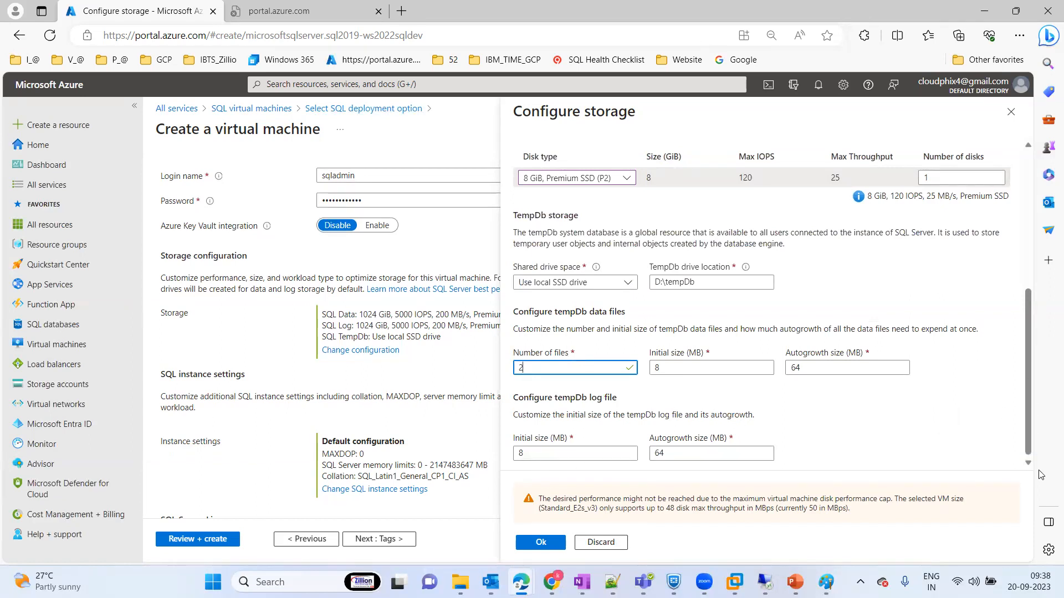
click(541, 544)
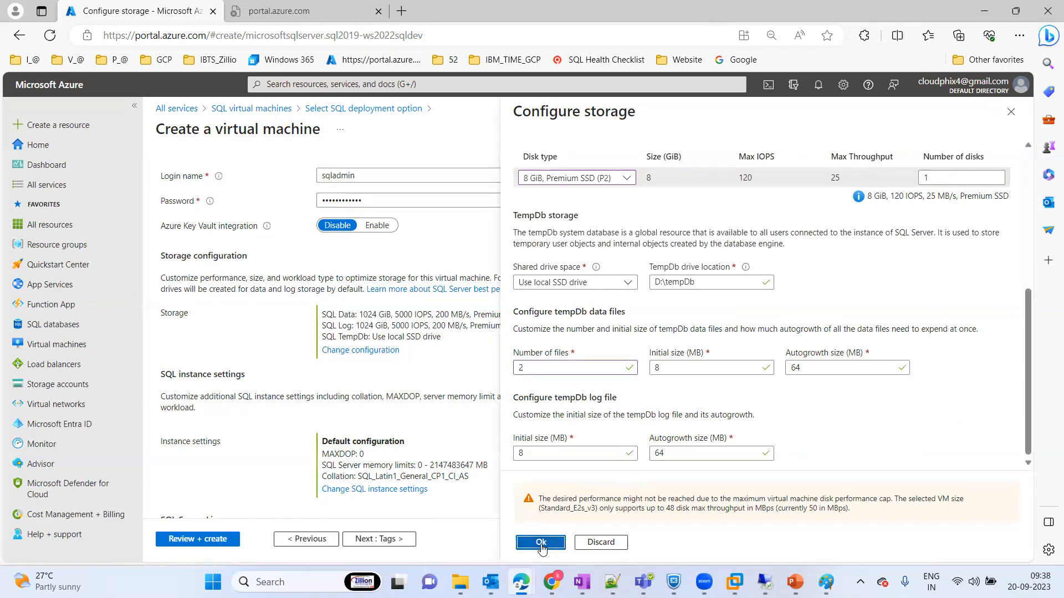
Step: Open the SQL instance settings and set the minimum server memory to 1024 MB
drag(1029, 280, 1031, 376)
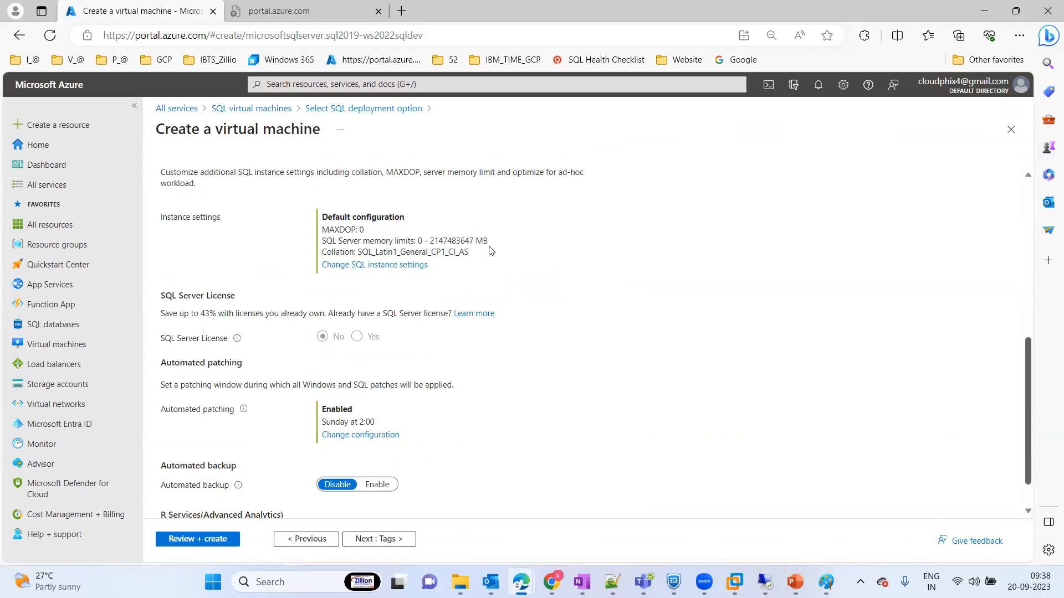
click(395, 266)
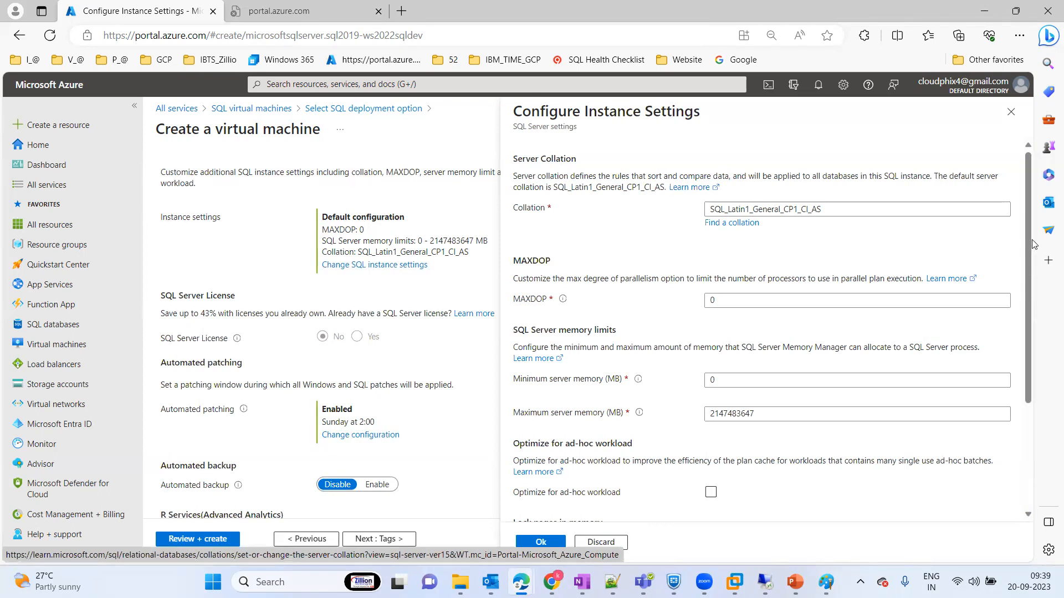
drag(1029, 265, 1021, 330)
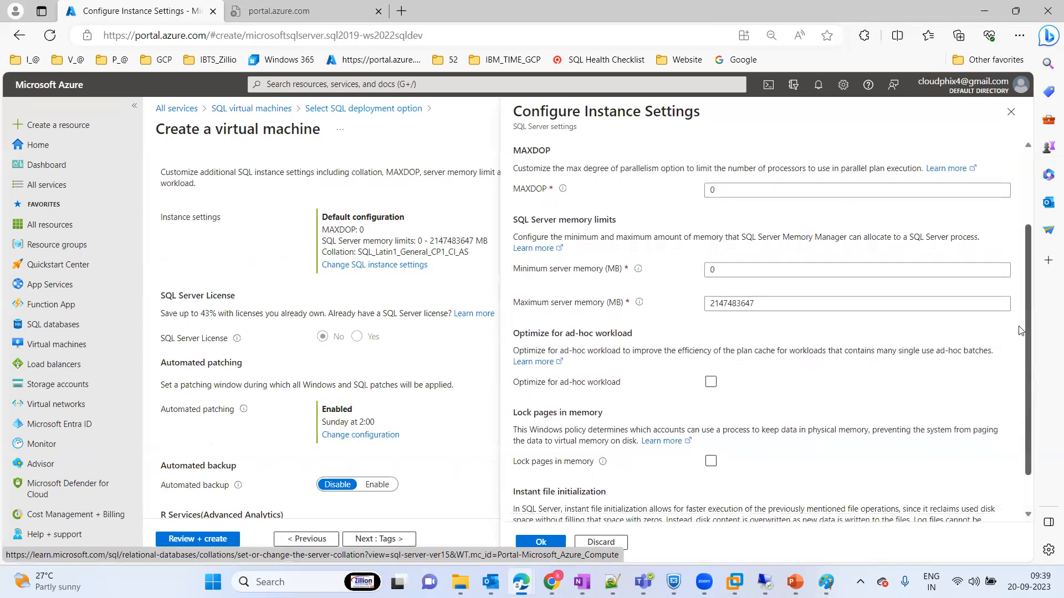
scroll(1021, 331, down, 1)
click(736, 238)
drag(736, 238, 692, 242)
text(1)
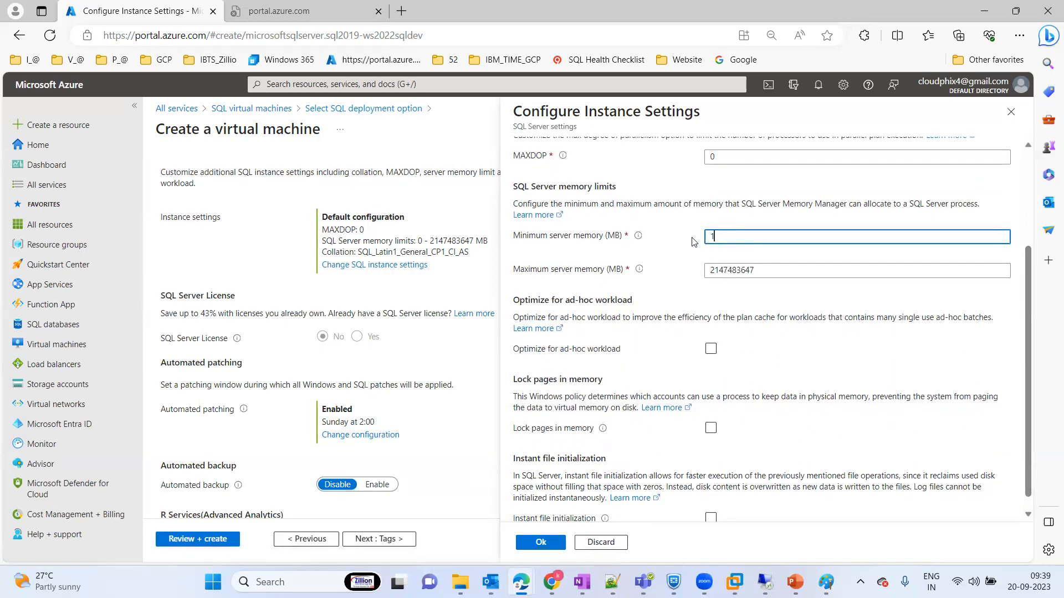
text(024)
Step: Set the maximum server memory to 13000 MB and apply the SQL instance settings
drag(766, 270, 693, 272)
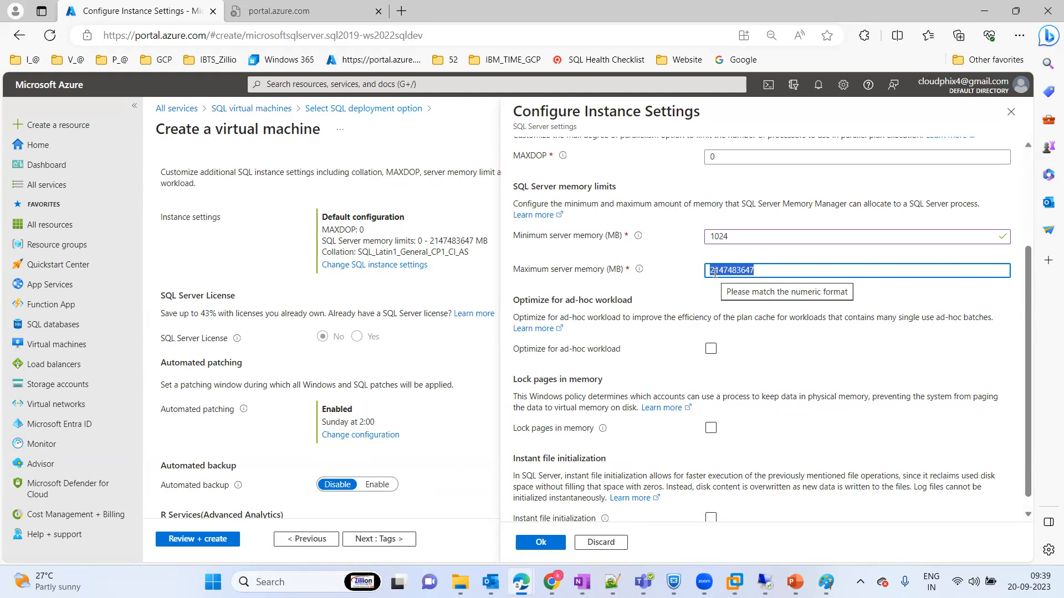
text(18000)
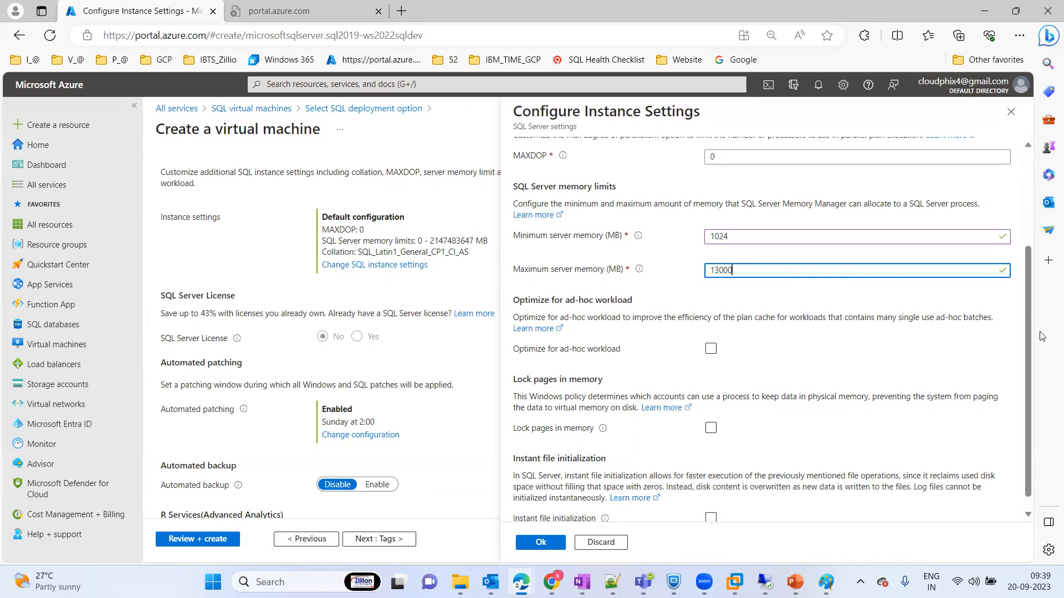
scroll(1029, 320, down, 1)
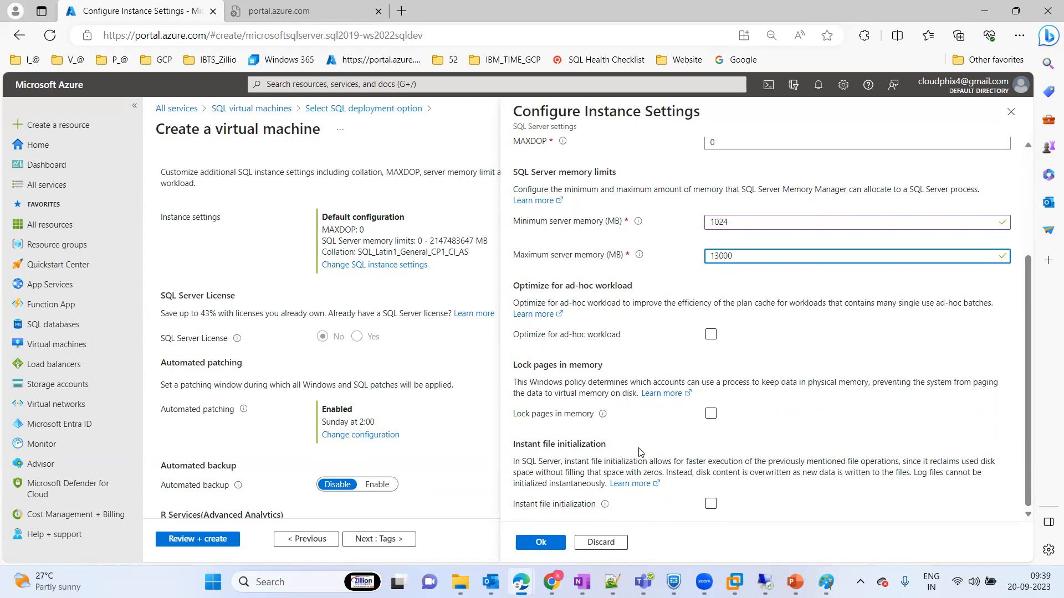
click(541, 543)
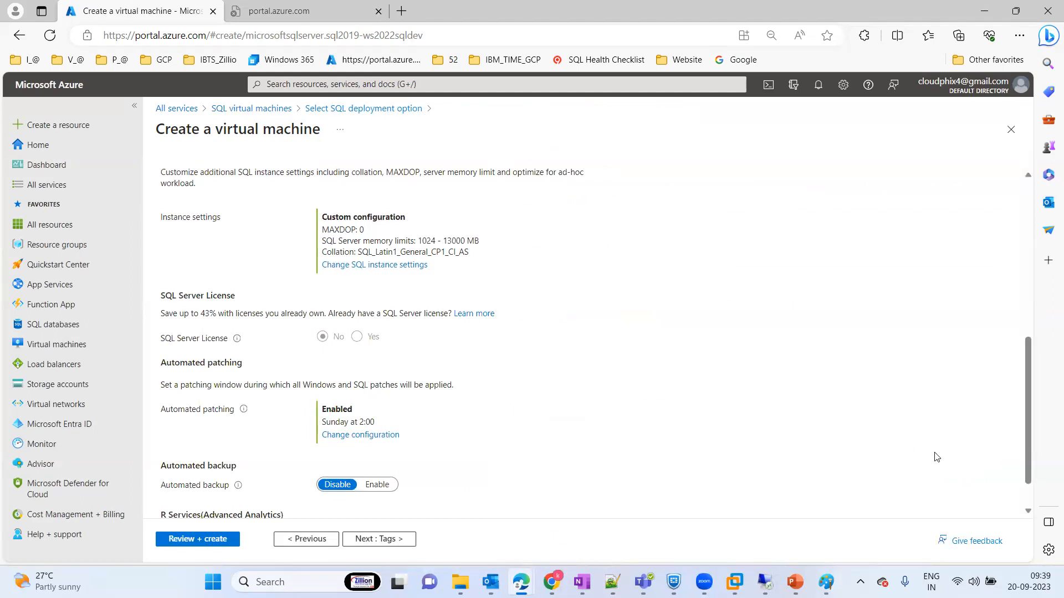
Step: Keep the remaining SQL Server settings, skip the tags, validate the configuration and create the virtual machine
scroll(1025, 359, down, 1)
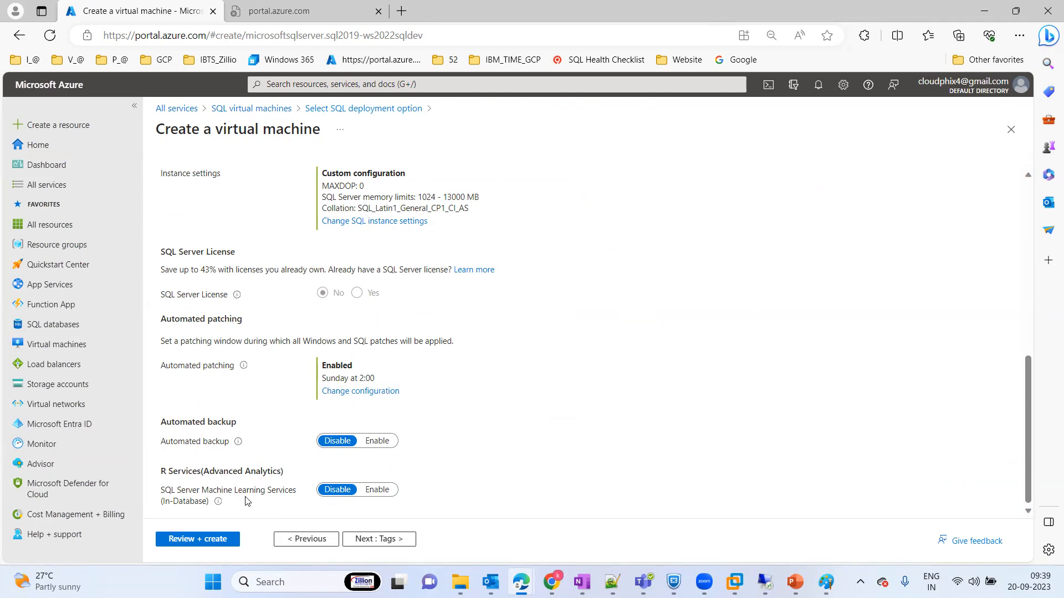
click(379, 539)
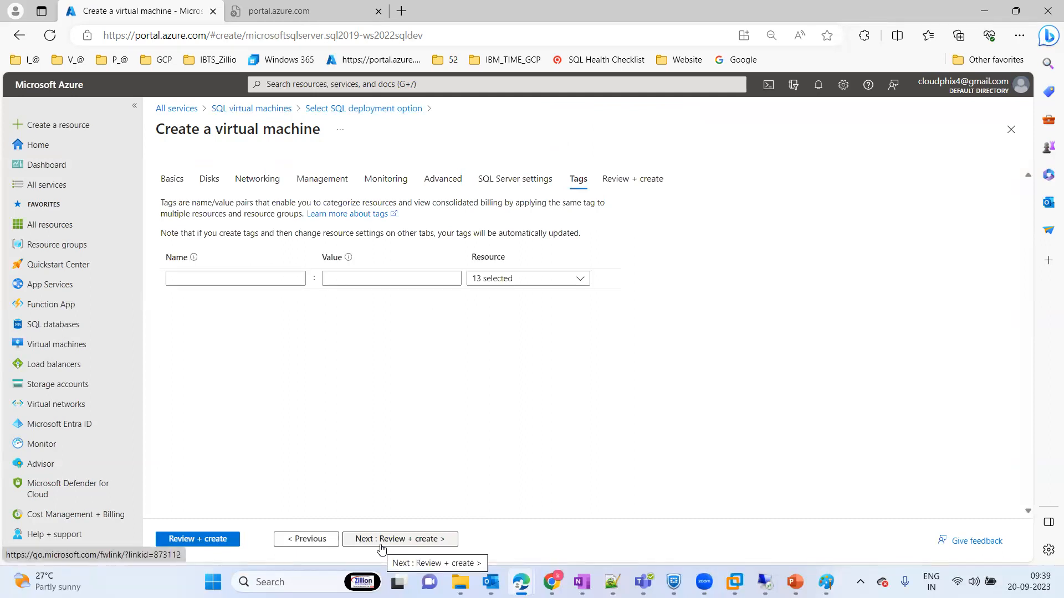
click(213, 539)
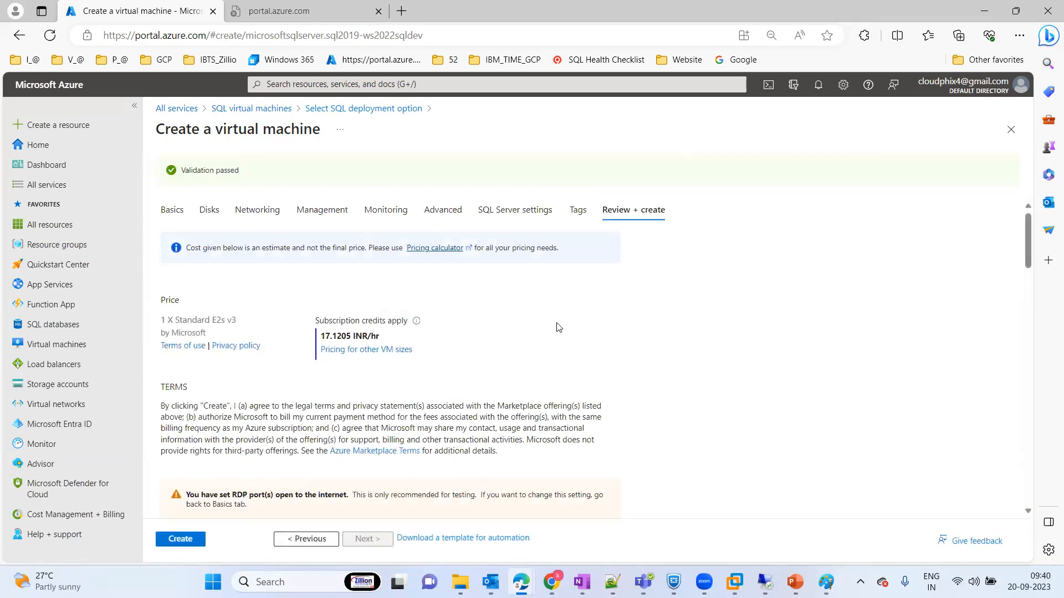
click(181, 541)
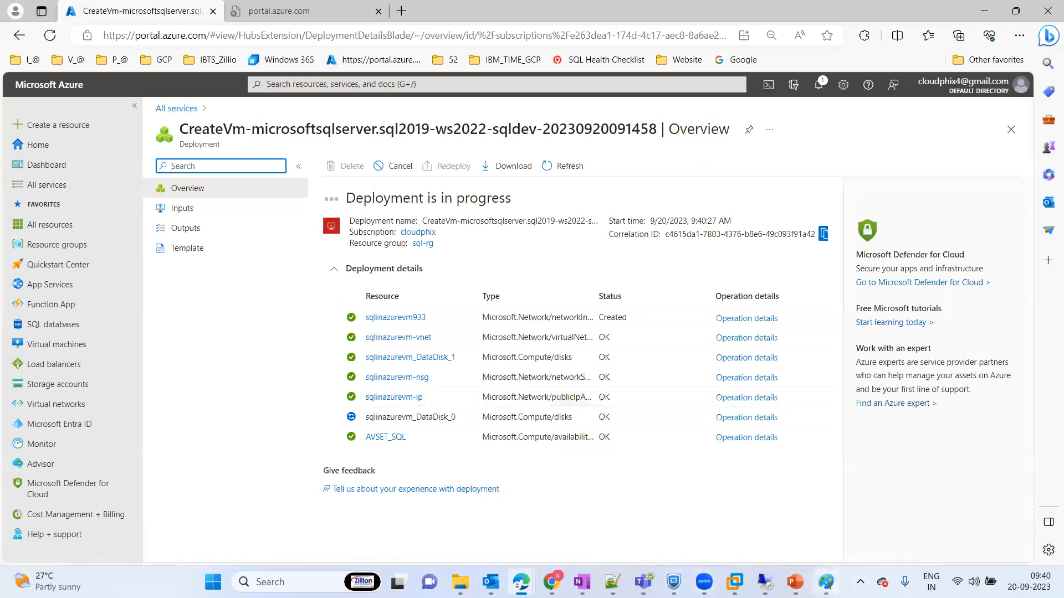
Step: Switch to Paint to view the availability zone and availability set diagram
click(825, 582)
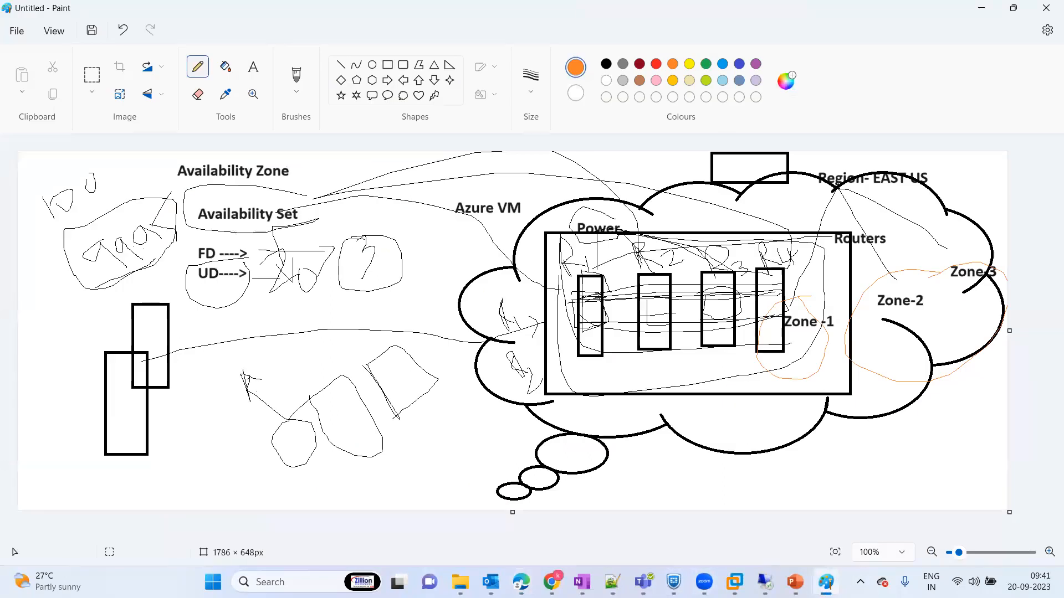